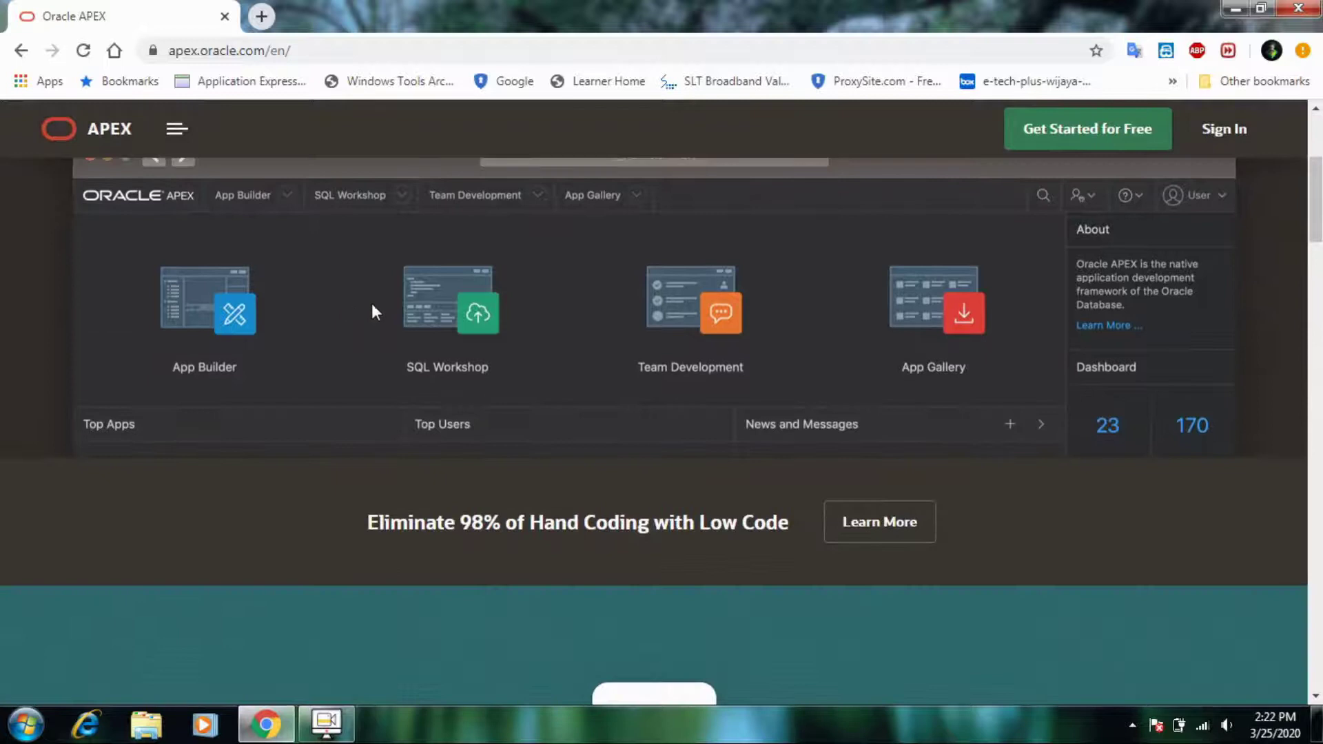
- Scroll the APEX homepage and open the Get Started for Free guide
{"action": "scroll", "coordinate": [386, 344], "scroll_direction": "down", "scroll_amount": 5}
{"action": "scroll", "coordinate": [618, 482], "scroll_direction": "down", "scroll_amount": 5}
{"action": "scroll", "coordinate": [622, 490], "scroll_direction": "down", "scroll_amount": 4}
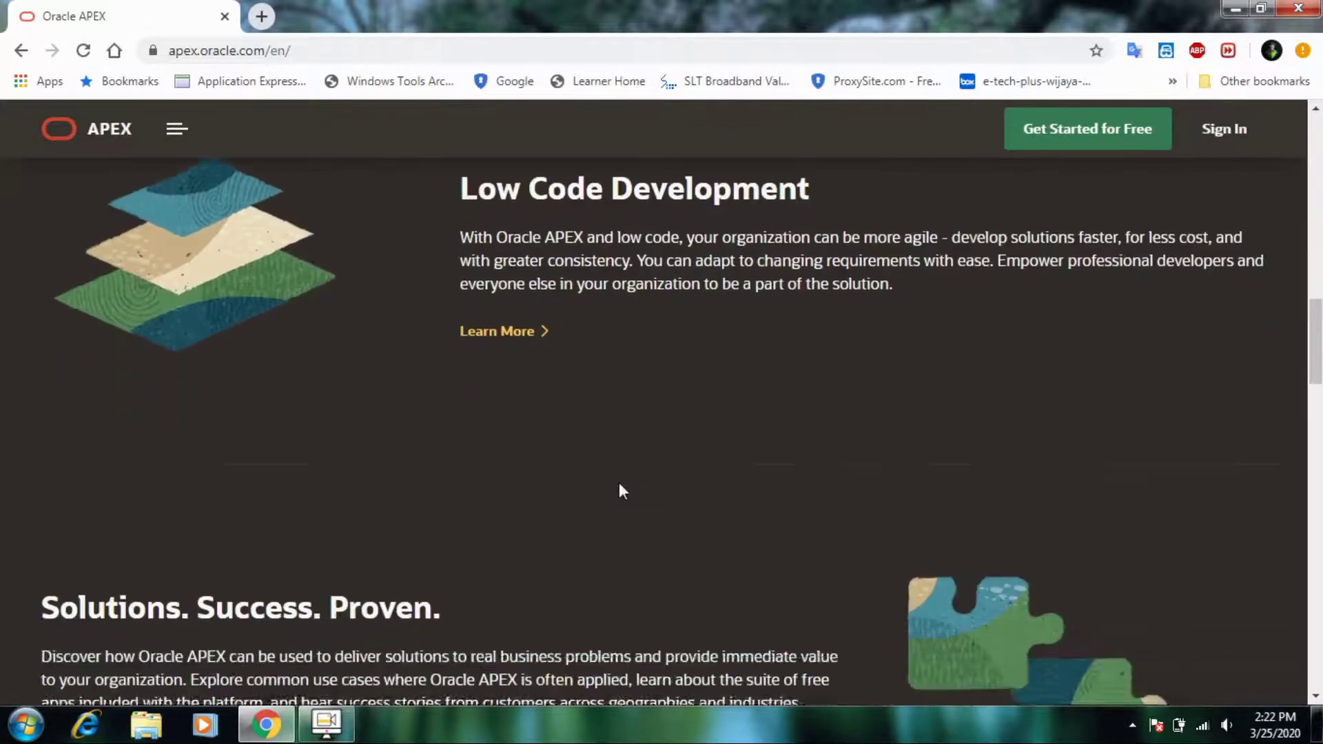
{"action": "scroll", "coordinate": [620, 490], "scroll_direction": "down", "scroll_amount": 10}
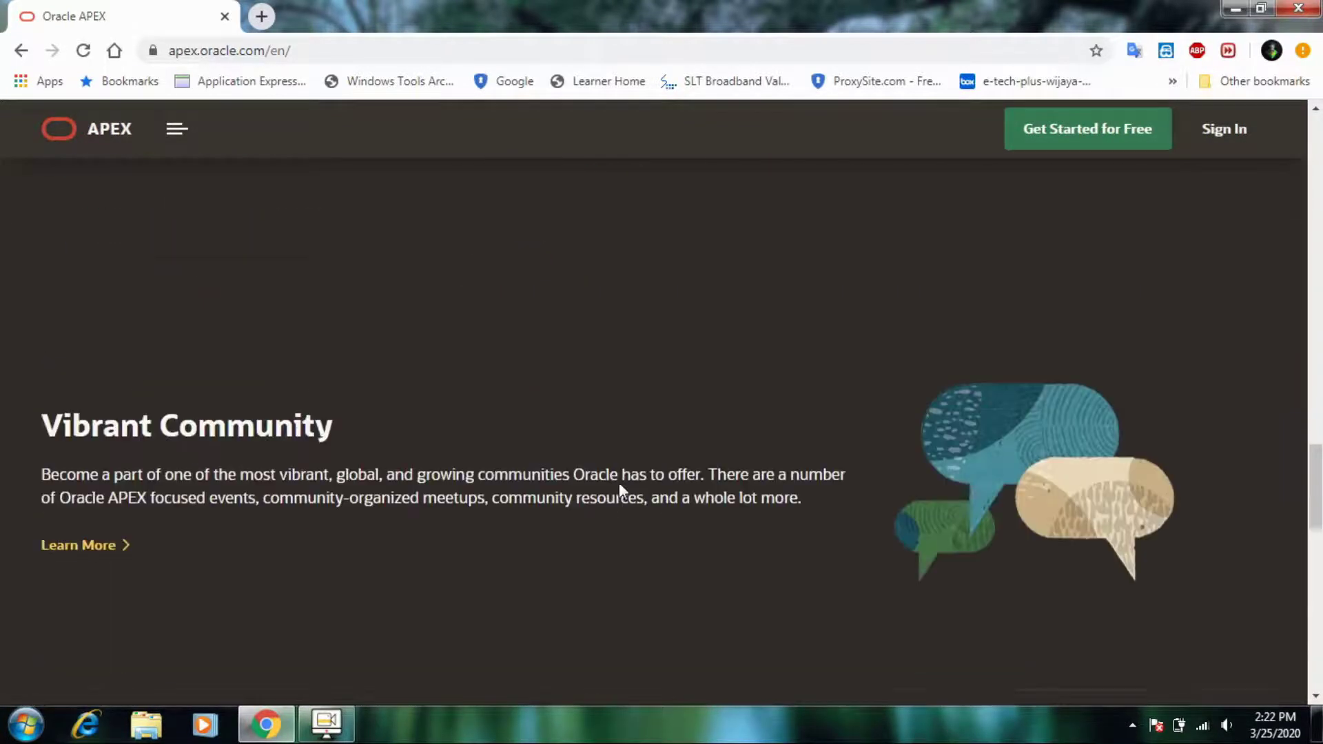
{"action": "scroll", "coordinate": [622, 490], "scroll_direction": "down", "scroll_amount": 3}
{"action": "left_click", "coordinate": [889, 350]}
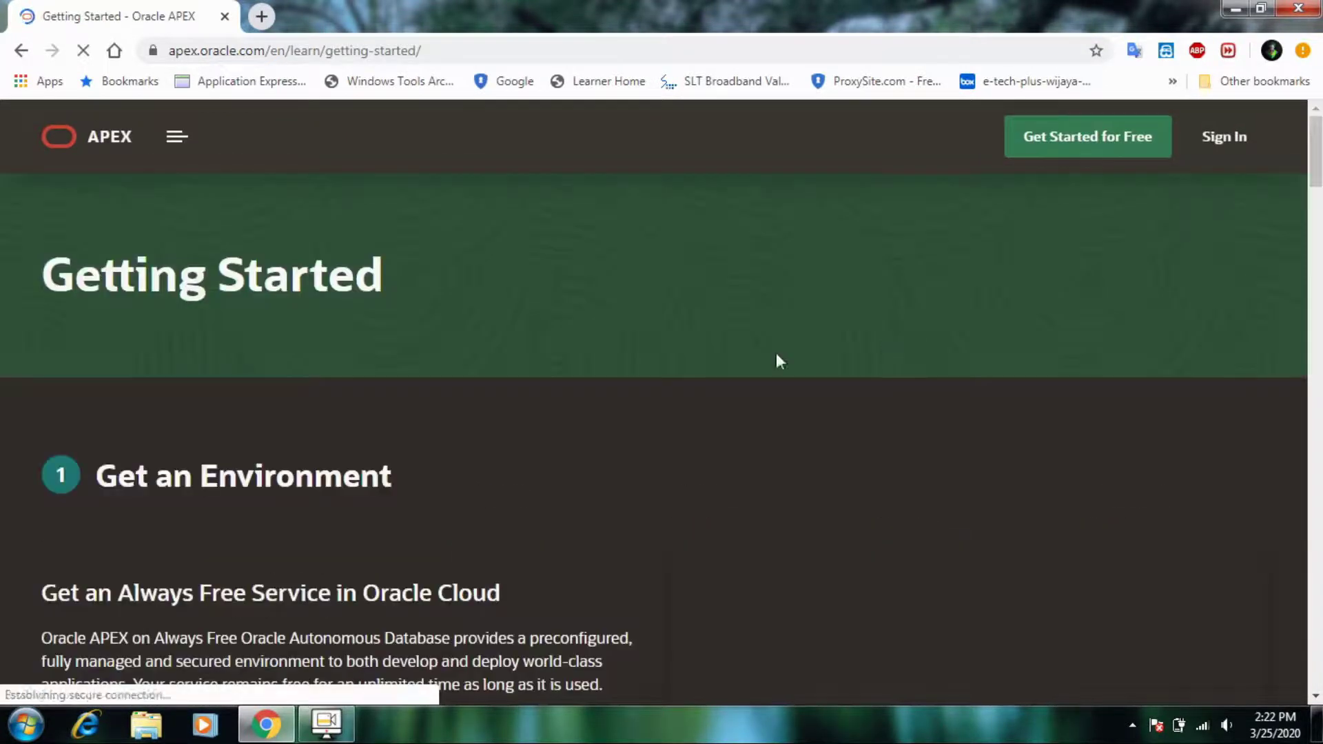
- Open the Request a Free Workspace form from the Getting Started page
{"action": "scroll", "coordinate": [299, 410], "scroll_direction": "down", "scroll_amount": 8}
{"action": "scroll", "coordinate": [300, 411], "scroll_direction": "down", "scroll_amount": 1}
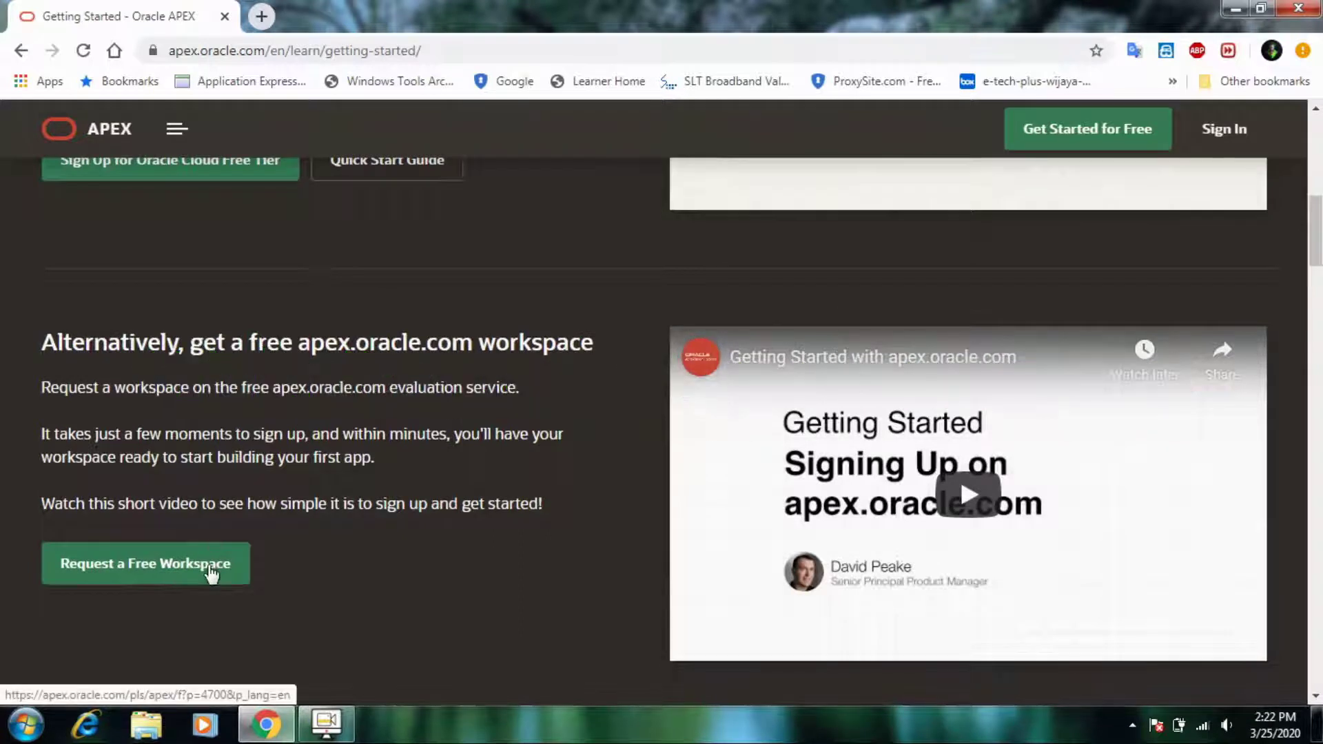
{"action": "left_click", "coordinate": [162, 570]}
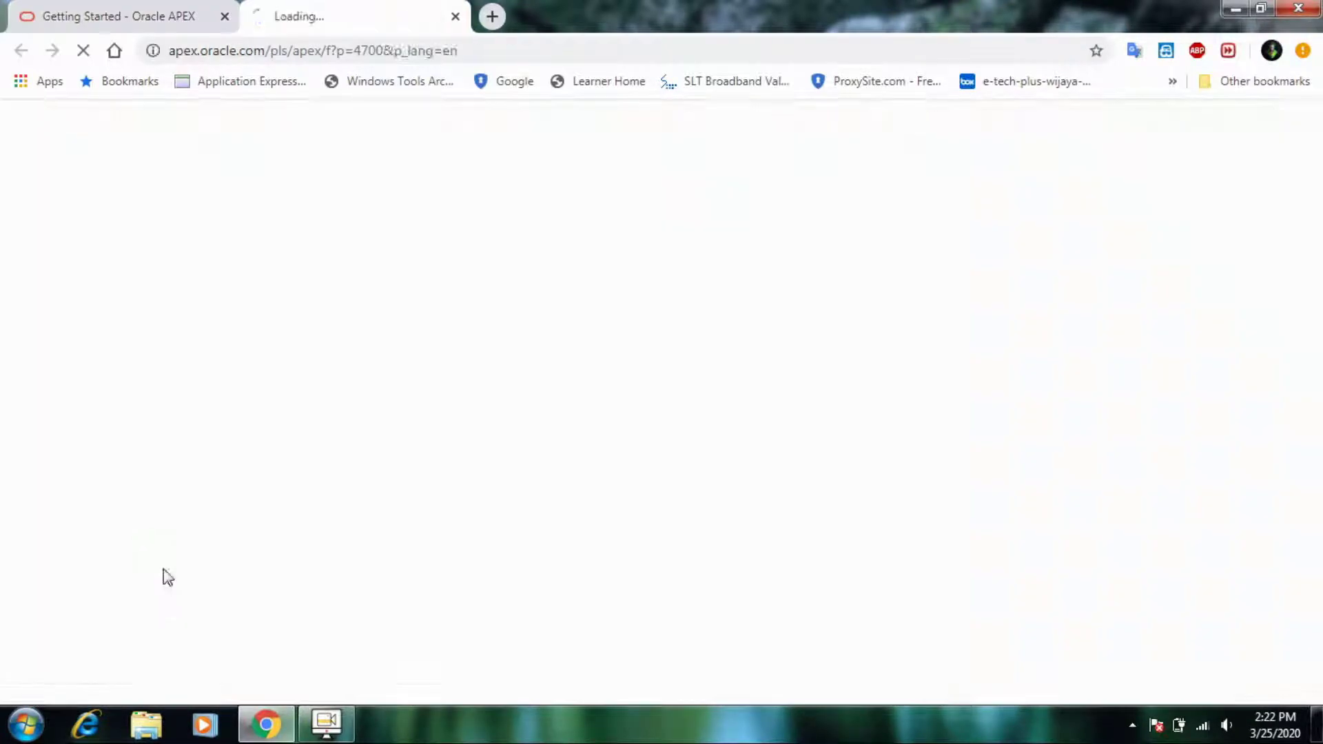
- Enter the requester's first name, last name and e-mail address in the Identification form
{"action": "scroll", "coordinate": [162, 577], "scroll_direction": "down", "scroll_amount": 1}
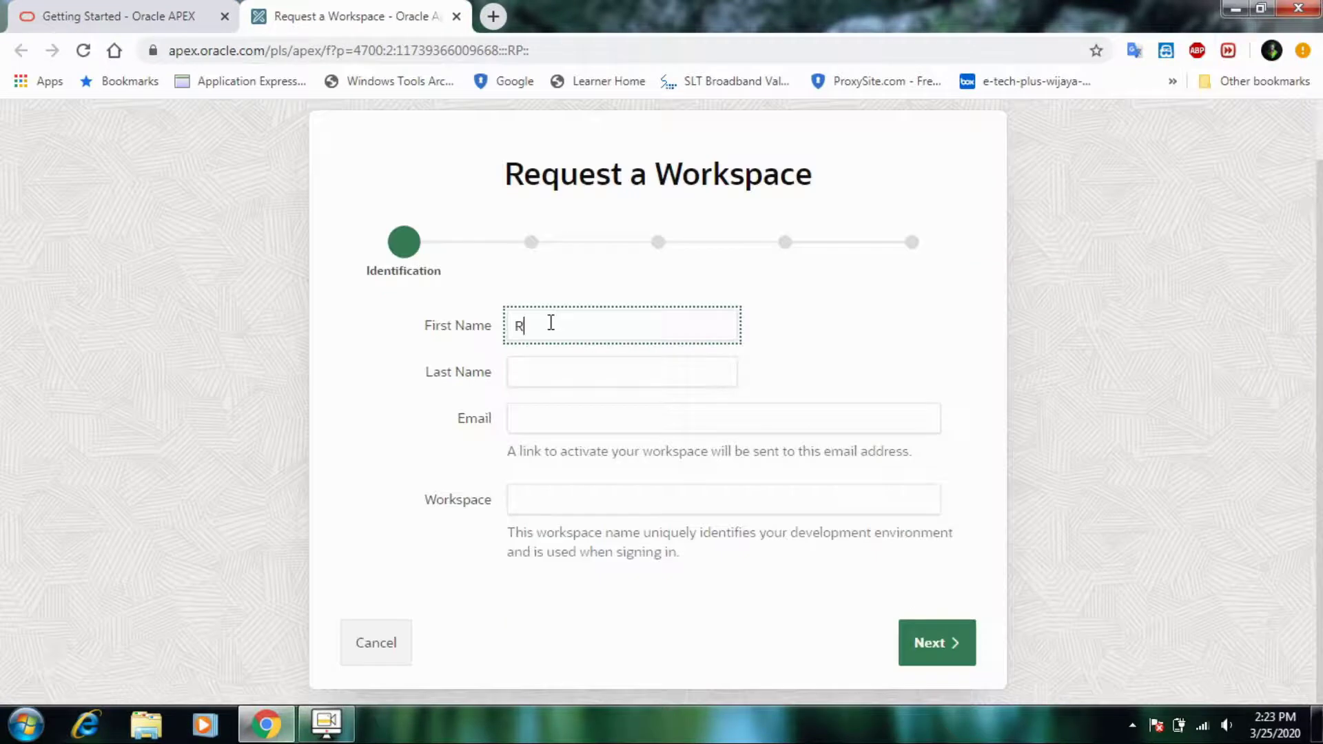
{"action": "key", "text": "Tab"}
{"action": "key", "text": "Tab"}
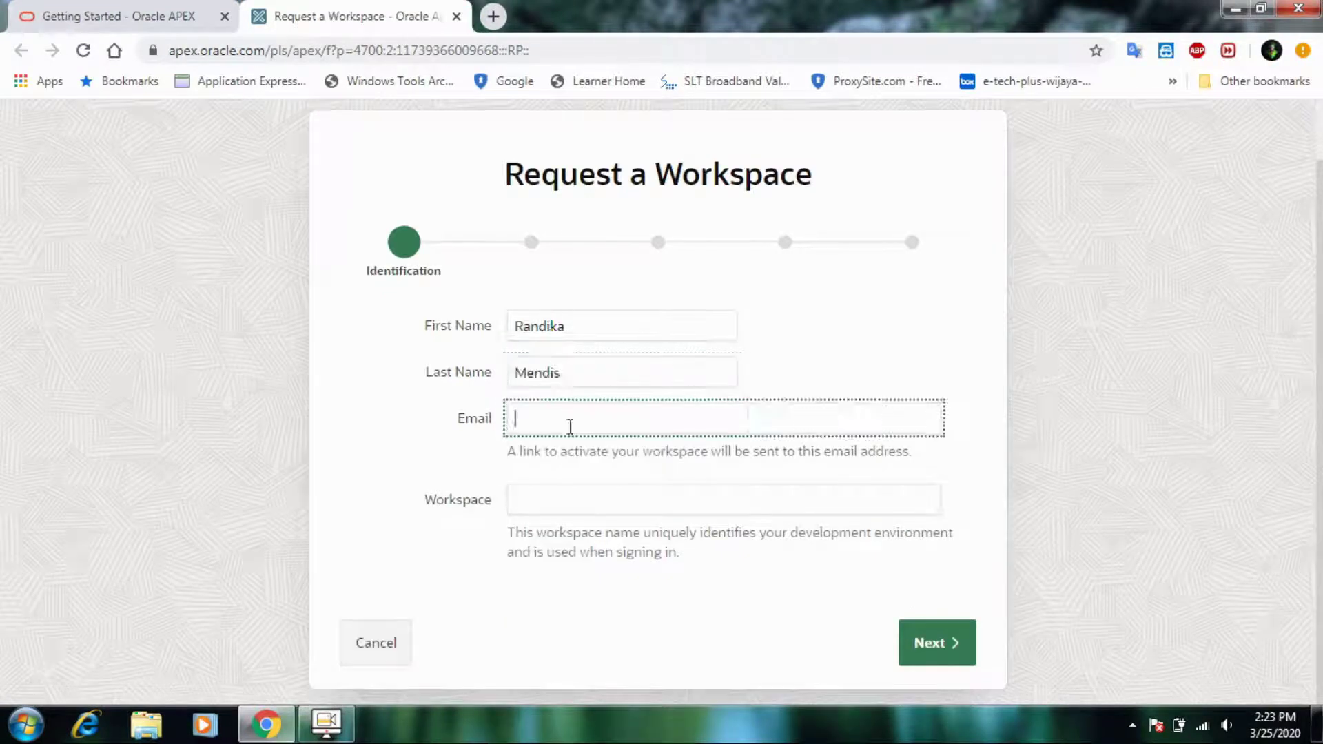
{"action": "key", "text": "Tab"}
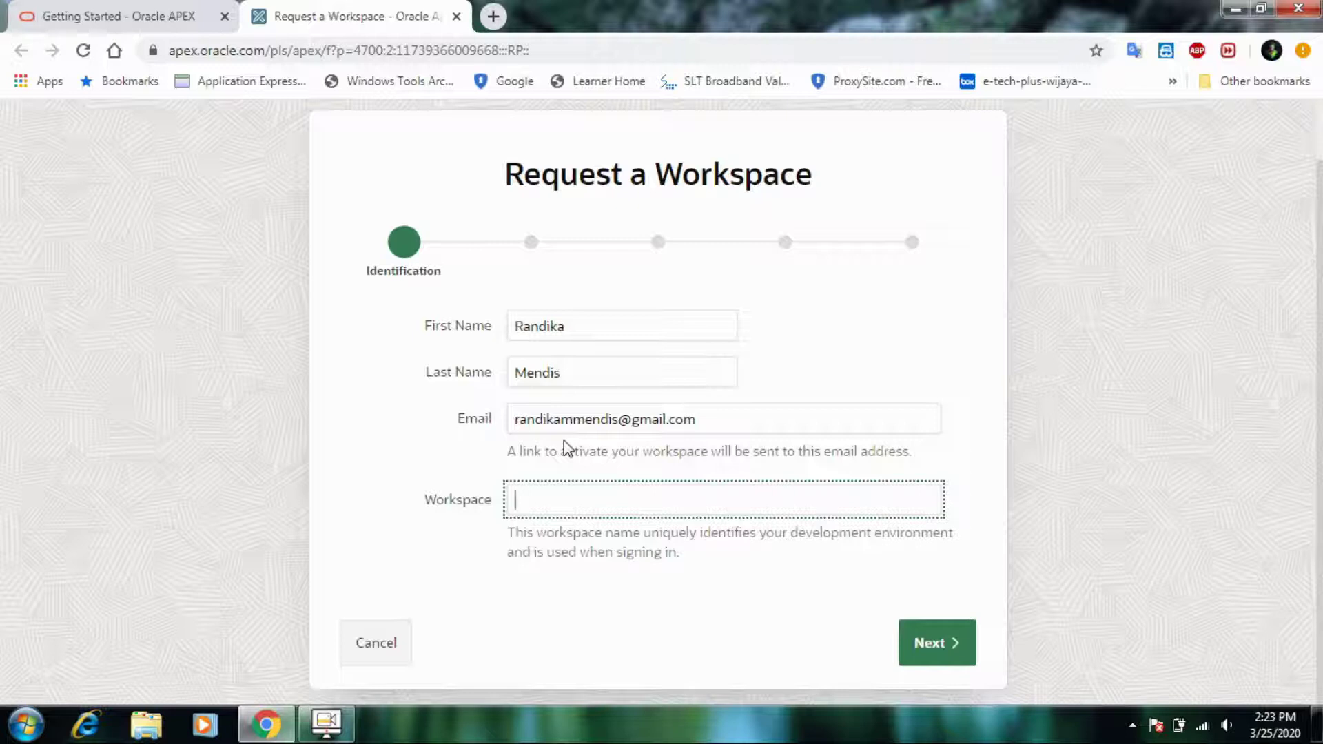
- Name the workspace MYAPEX2020 and advance to the Survey step
{"action": "type", "text": "MYAPEX"}
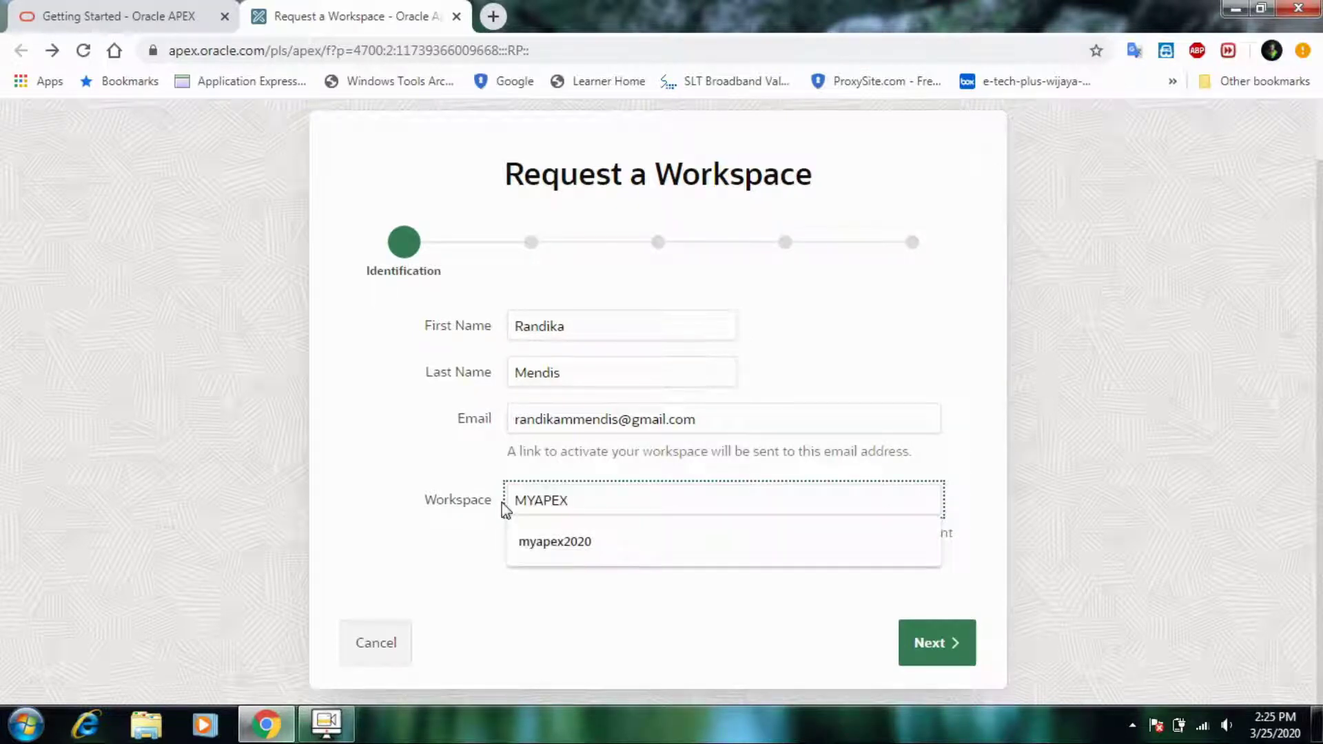
{"action": "type", "text": "2020"}
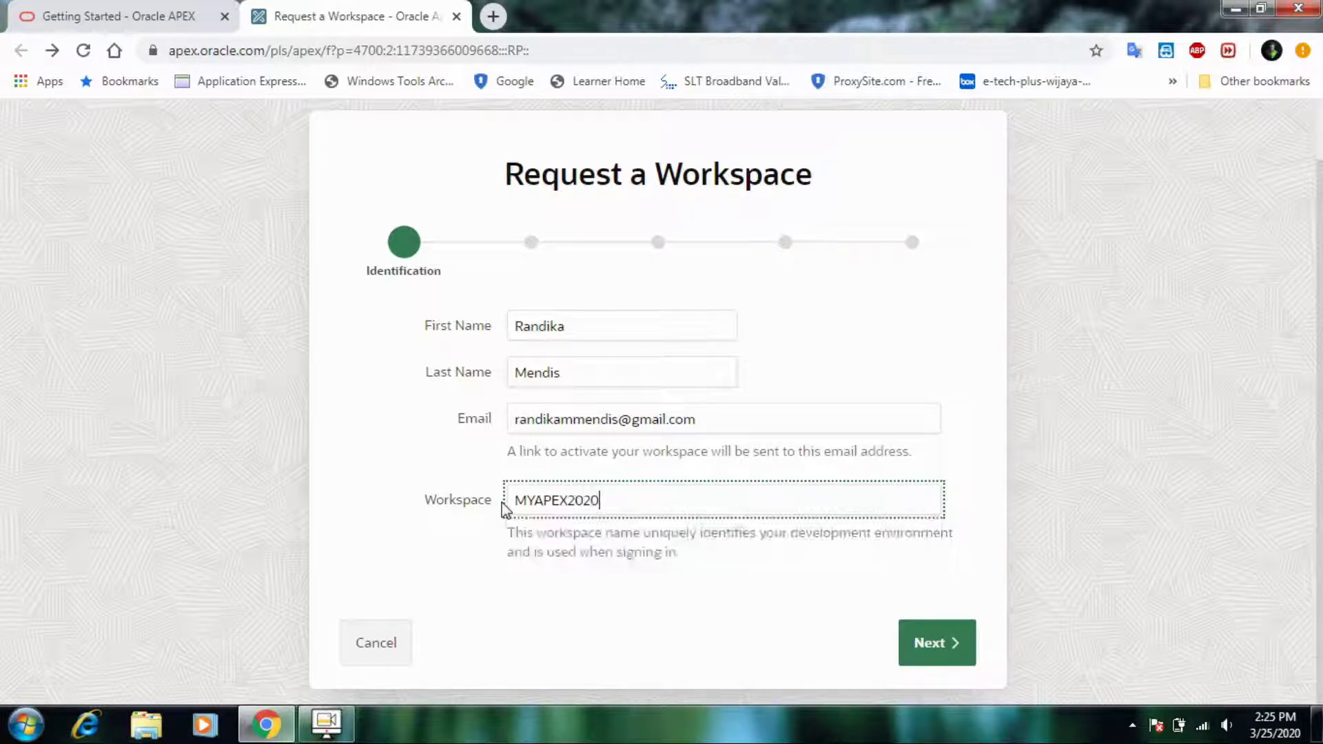
{"action": "left_click", "coordinate": [754, 599]}
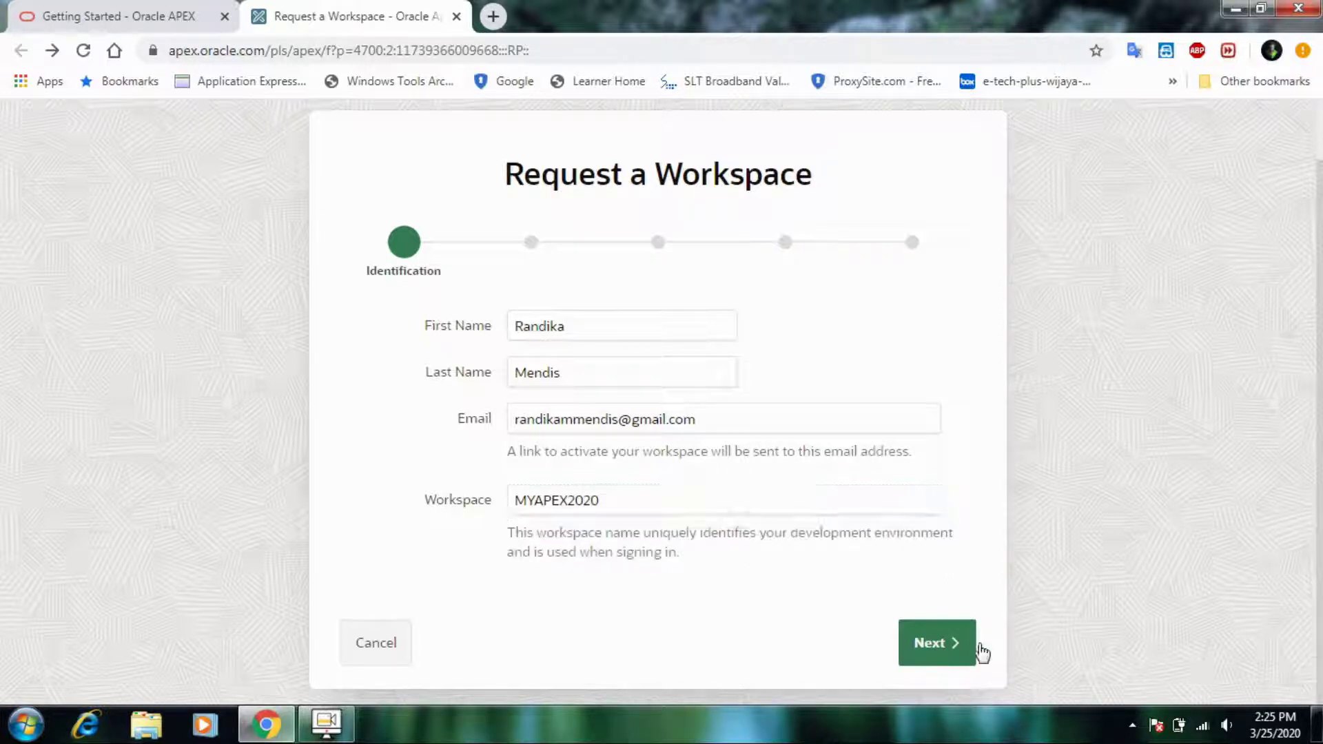
{"action": "left_click", "coordinate": [972, 648]}
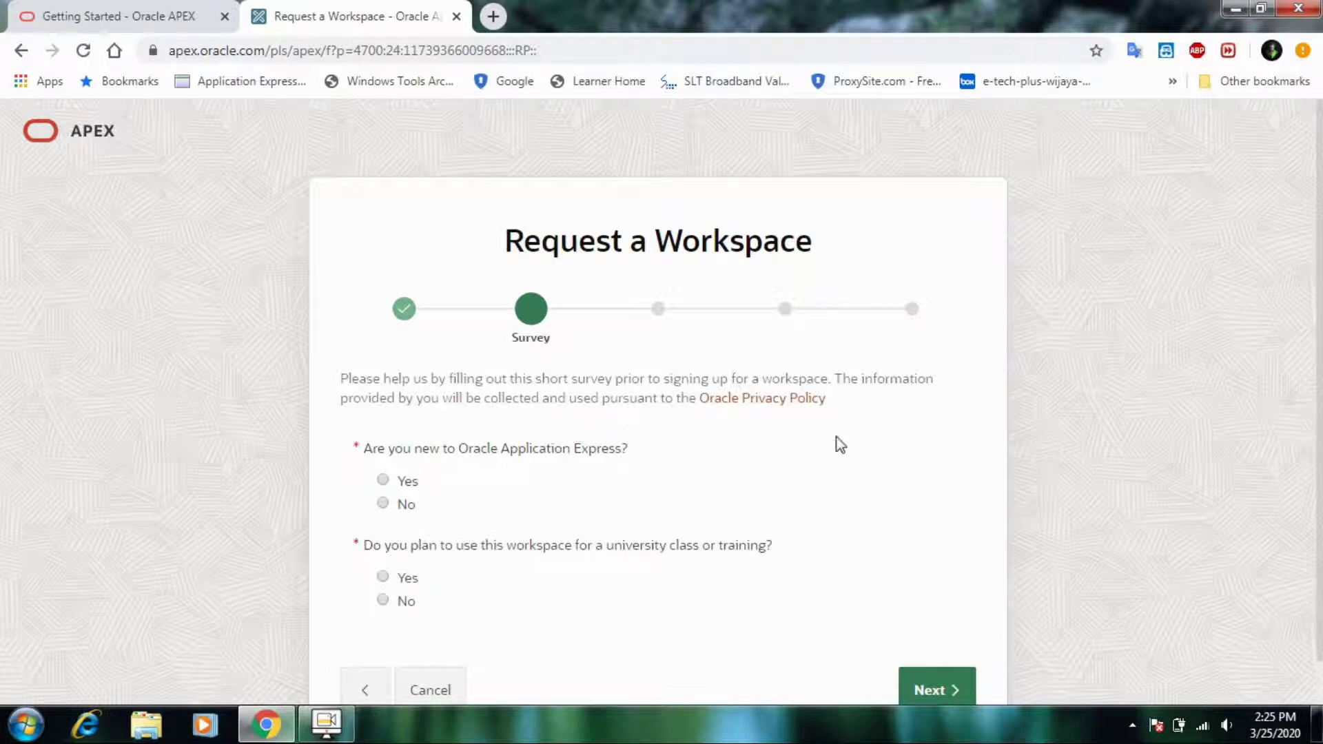
- Answer No to being new to APEX, justify with 'For Learning', and continue
{"action": "key", "text": "Down"}
{"action": "scroll", "coordinate": [836, 437], "scroll_direction": "down", "scroll_amount": 1}
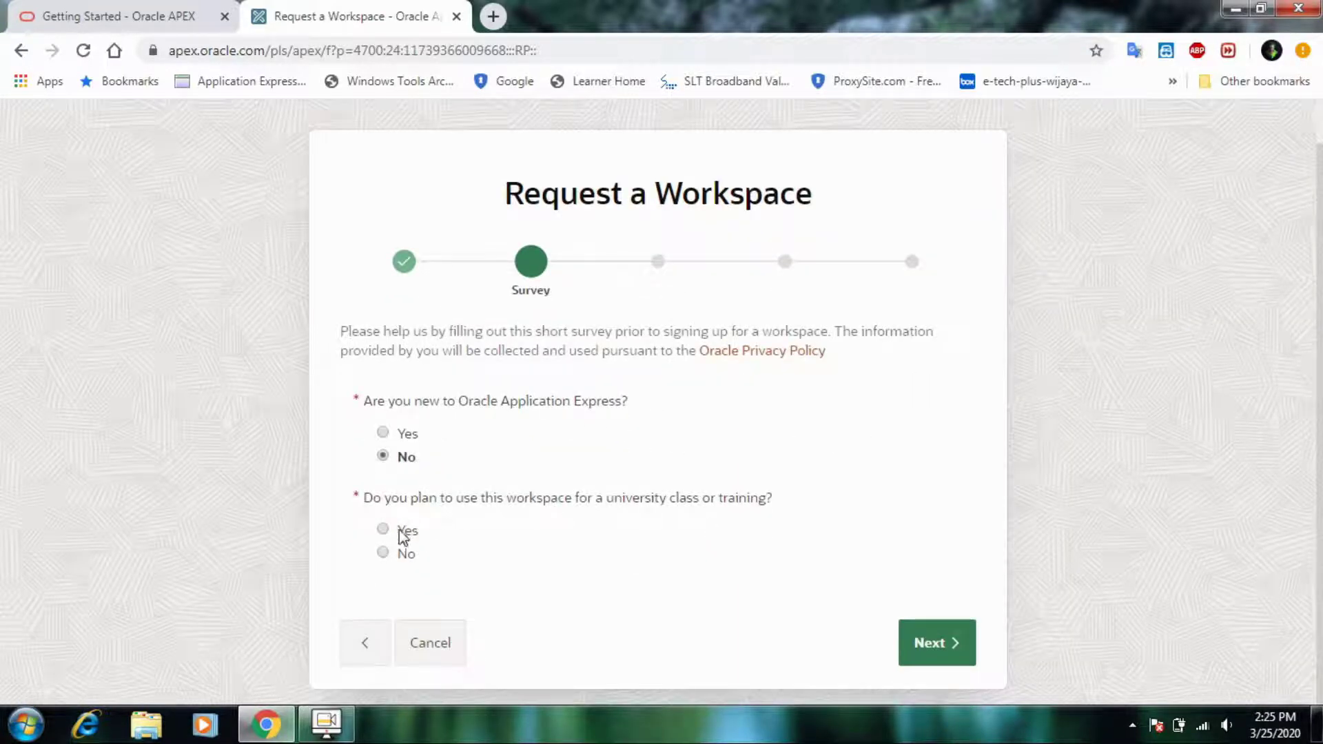
{"action": "left_click", "coordinate": [916, 640]}
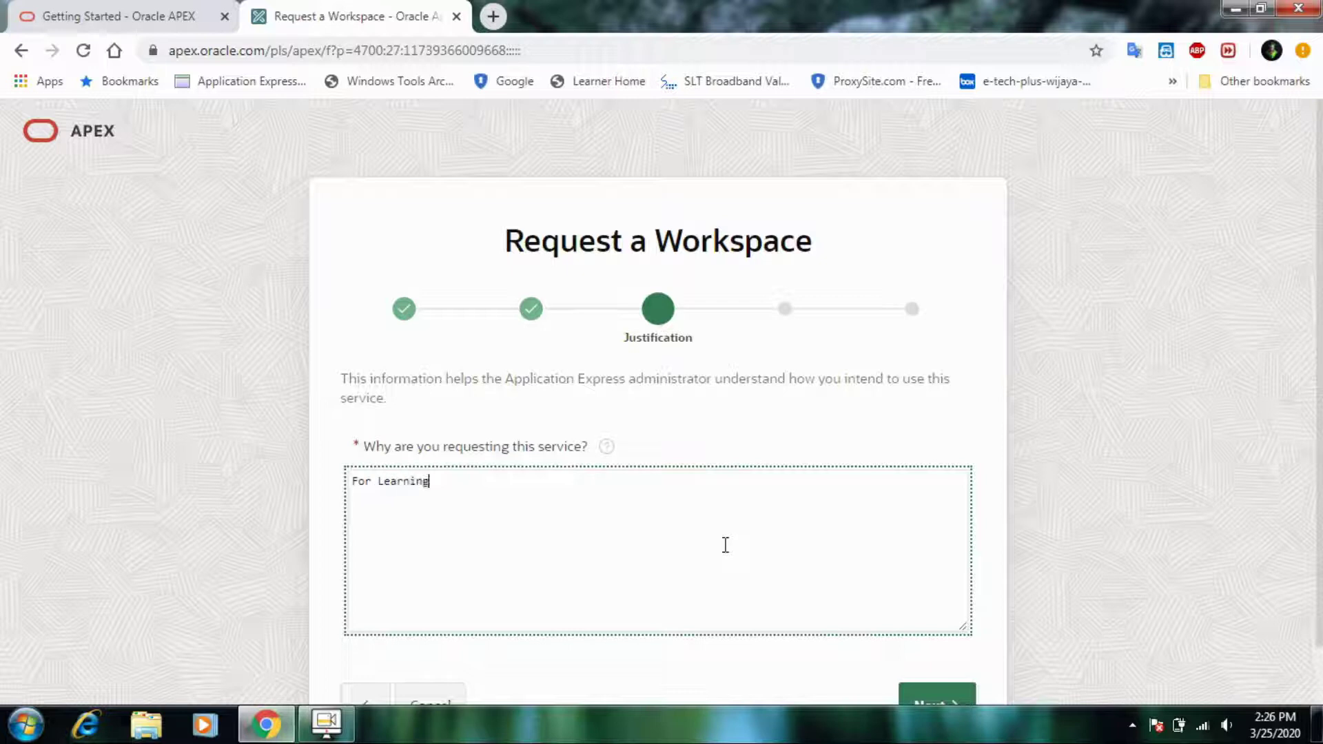
{"action": "scroll", "coordinate": [945, 679], "scroll_direction": "down", "scroll_amount": 1}
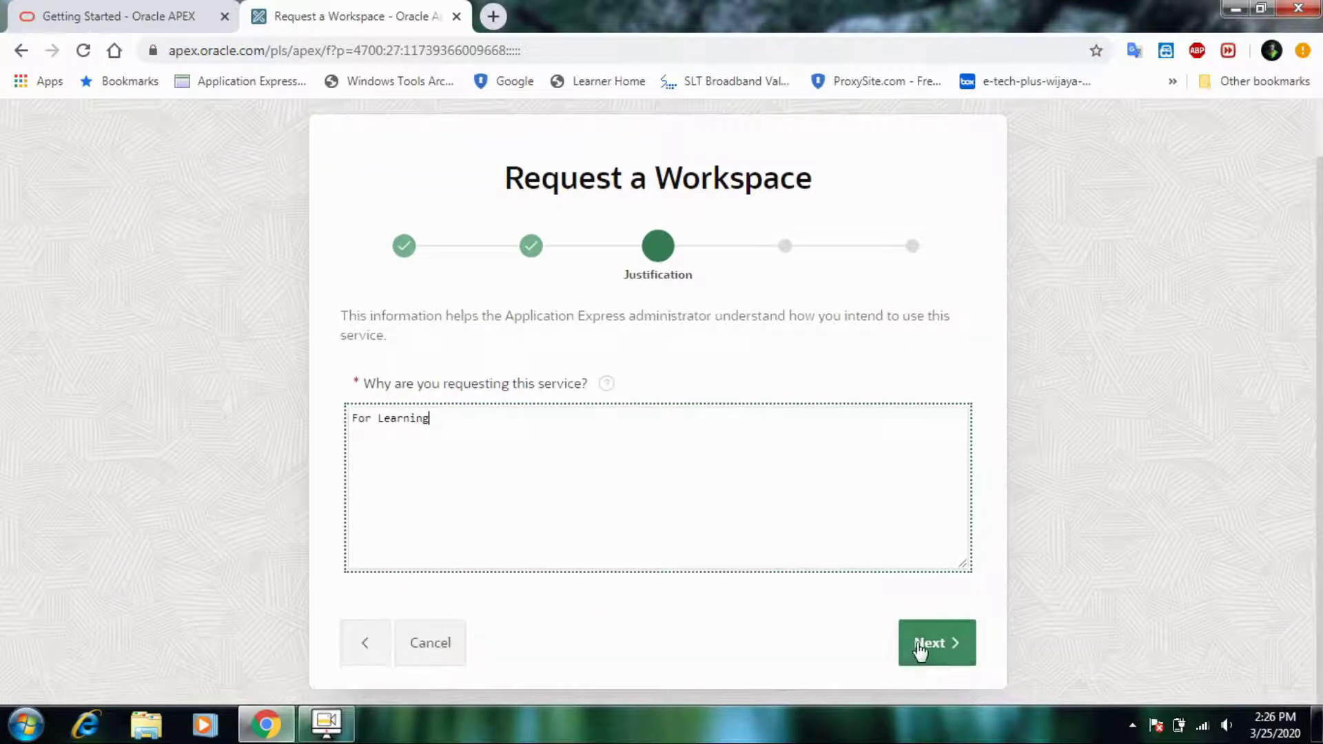
{"action": "double_click", "coordinate": [920, 648]}
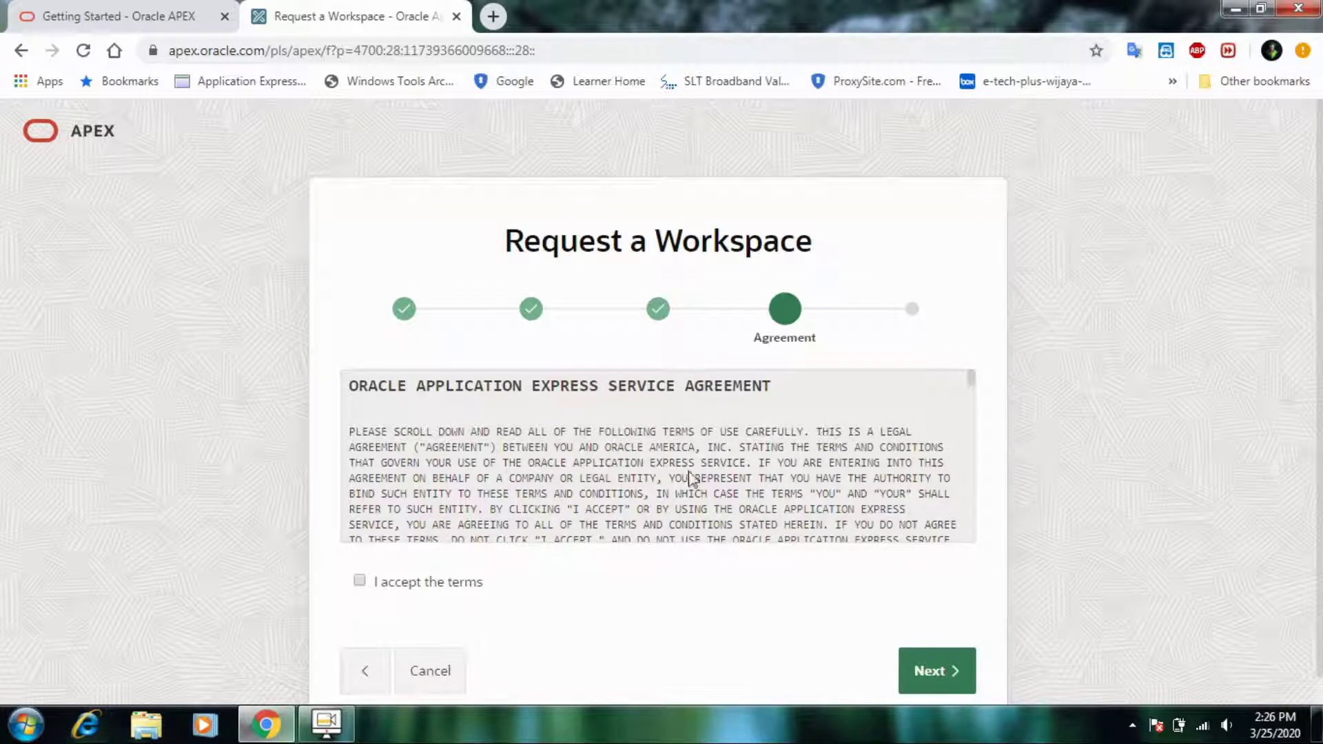
- Read through the service agreement and accept its terms
{"action": "scroll", "coordinate": [720, 482], "scroll_direction": "down", "scroll_amount": 1}
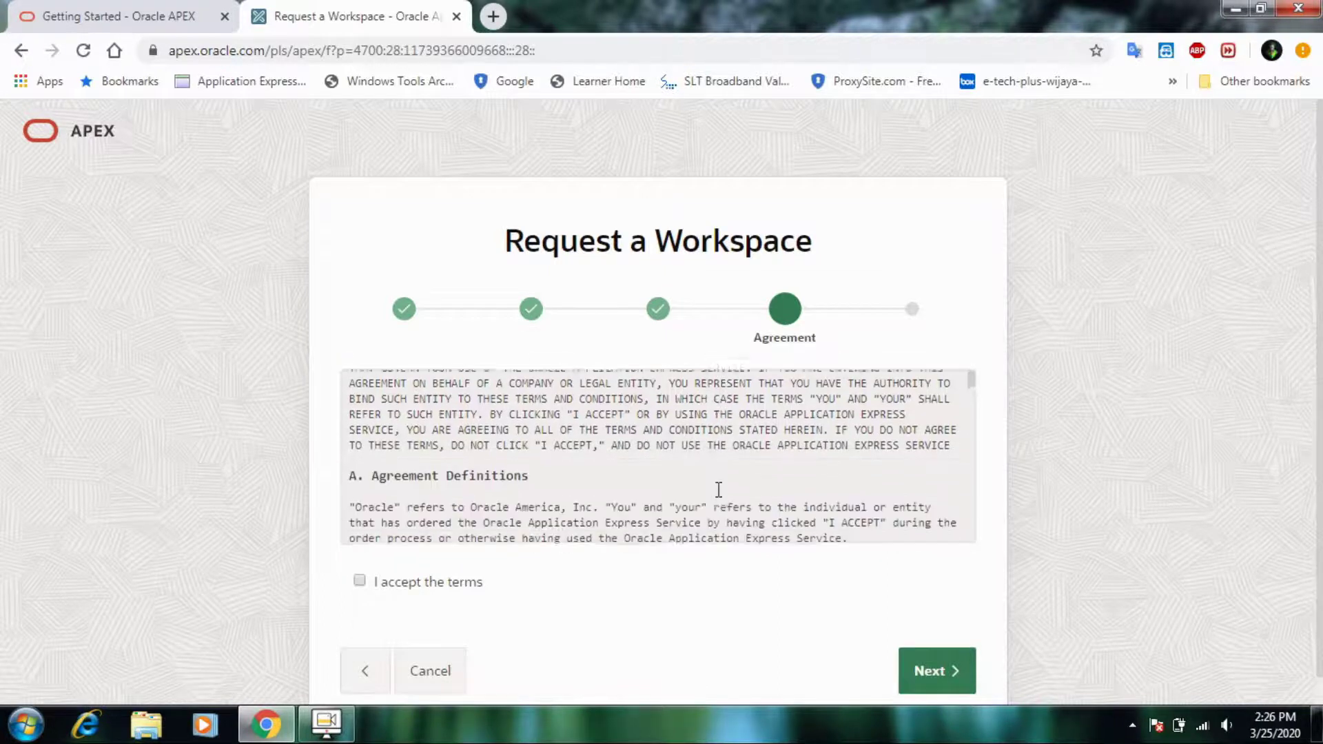
{"action": "scroll", "coordinate": [718, 489], "scroll_direction": "down", "scroll_amount": 1}
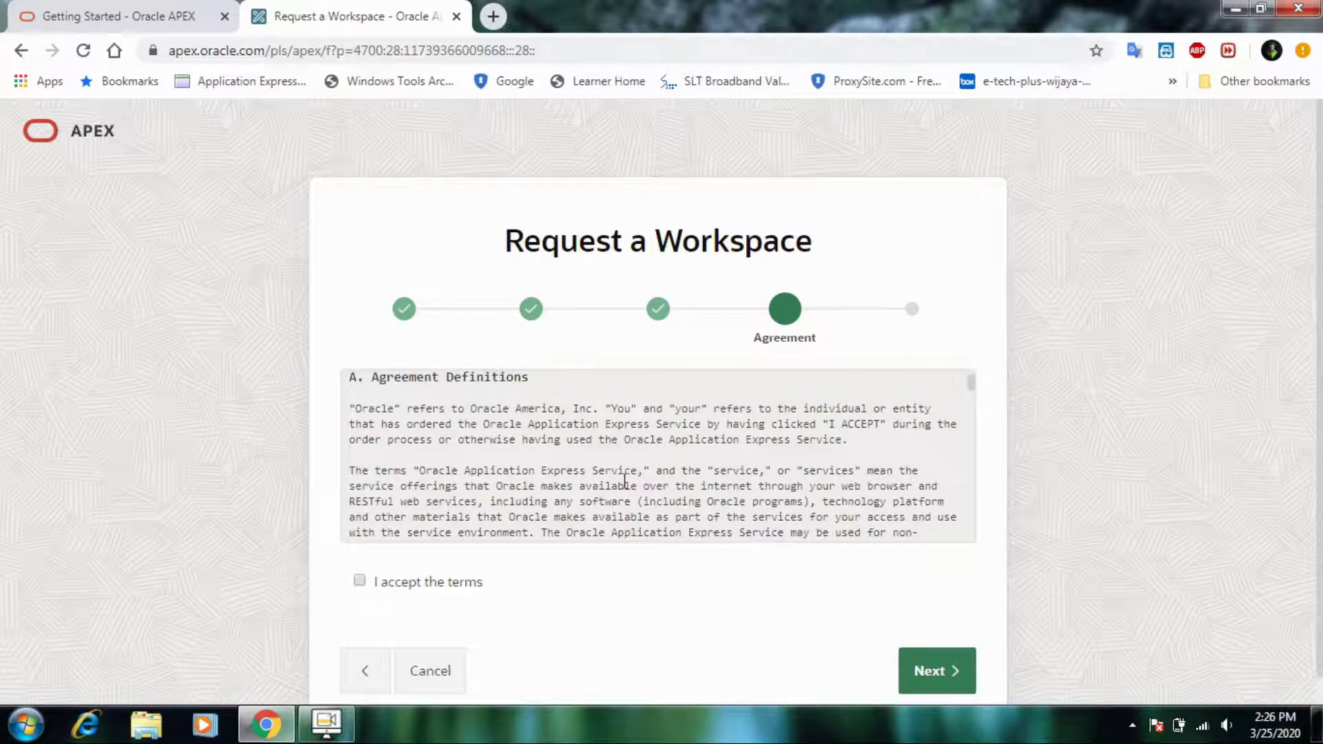
{"action": "scroll", "coordinate": [905, 473], "scroll_direction": "down", "scroll_amount": 2}
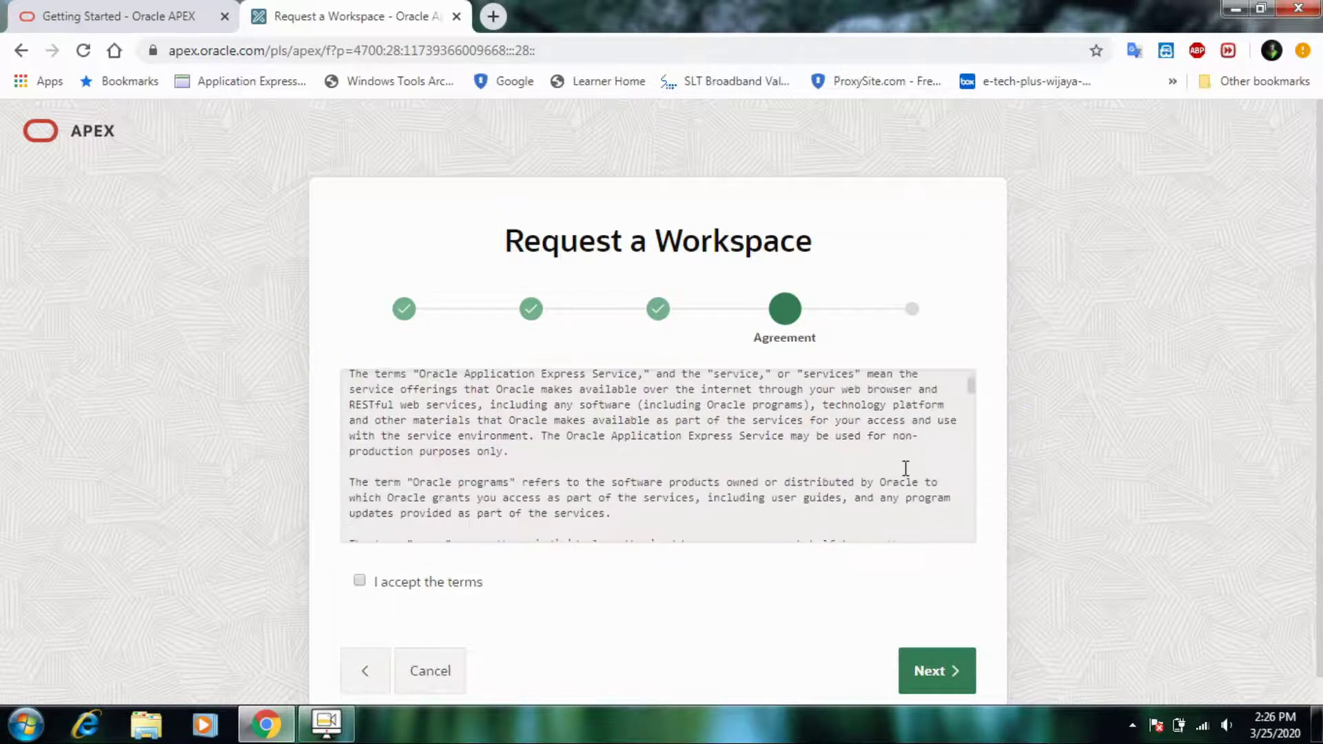
{"action": "scroll", "coordinate": [908, 475], "scroll_direction": "down", "scroll_amount": 5}
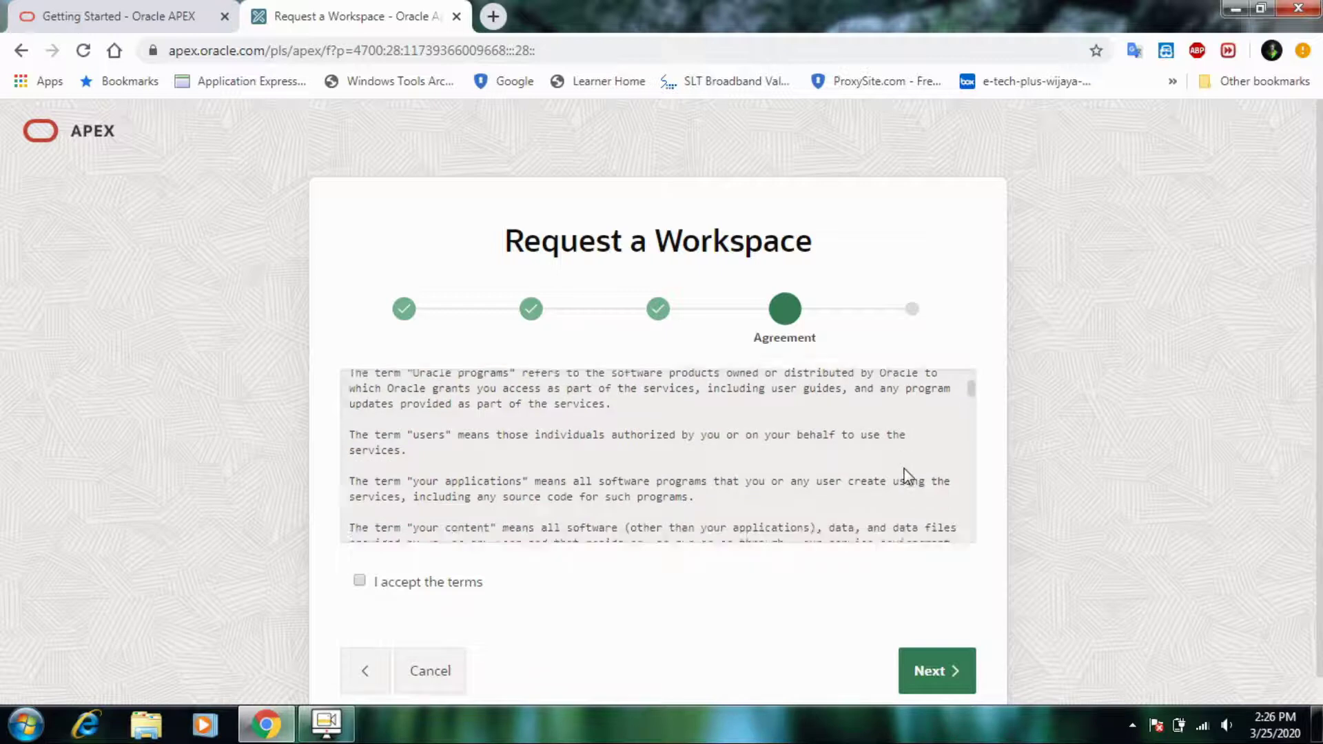
{"action": "scroll", "coordinate": [908, 476], "scroll_direction": "down", "scroll_amount": 1}
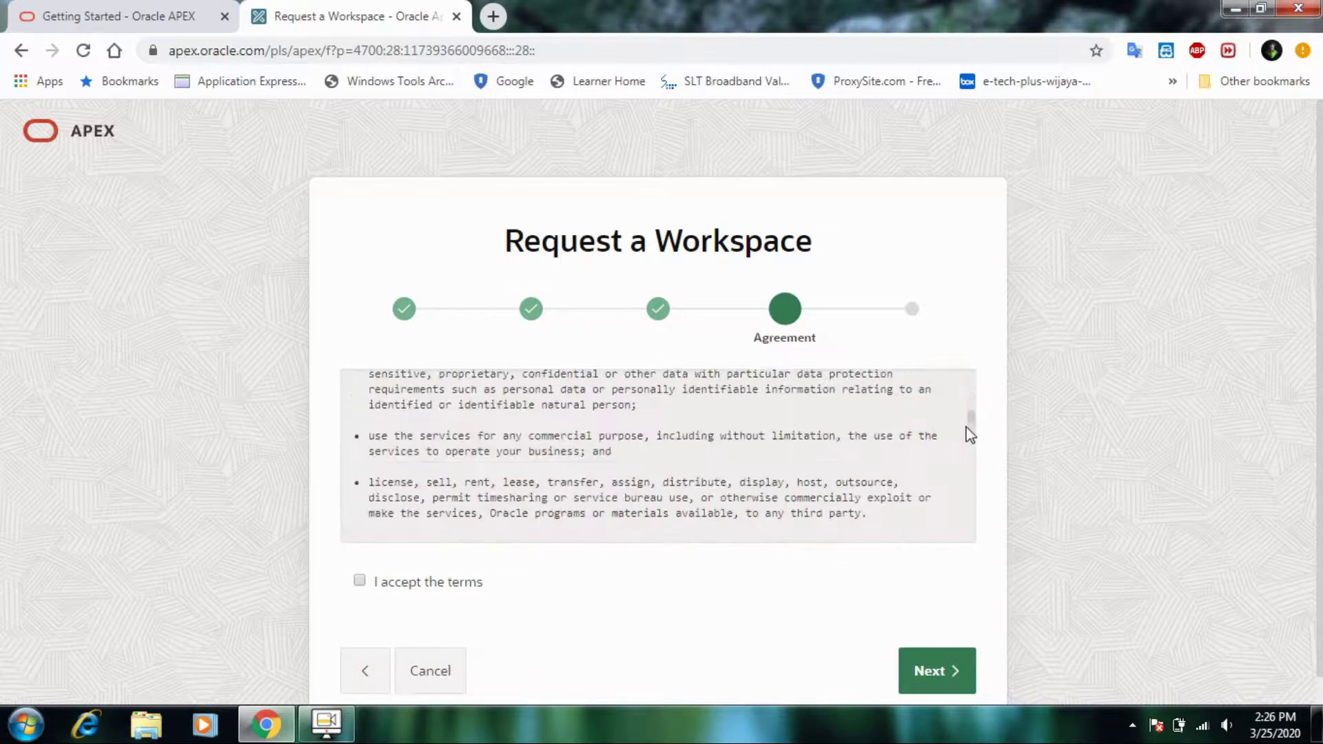
{"action": "left_click_drag", "start_coordinate": [968, 432], "coordinate": [986, 552]}
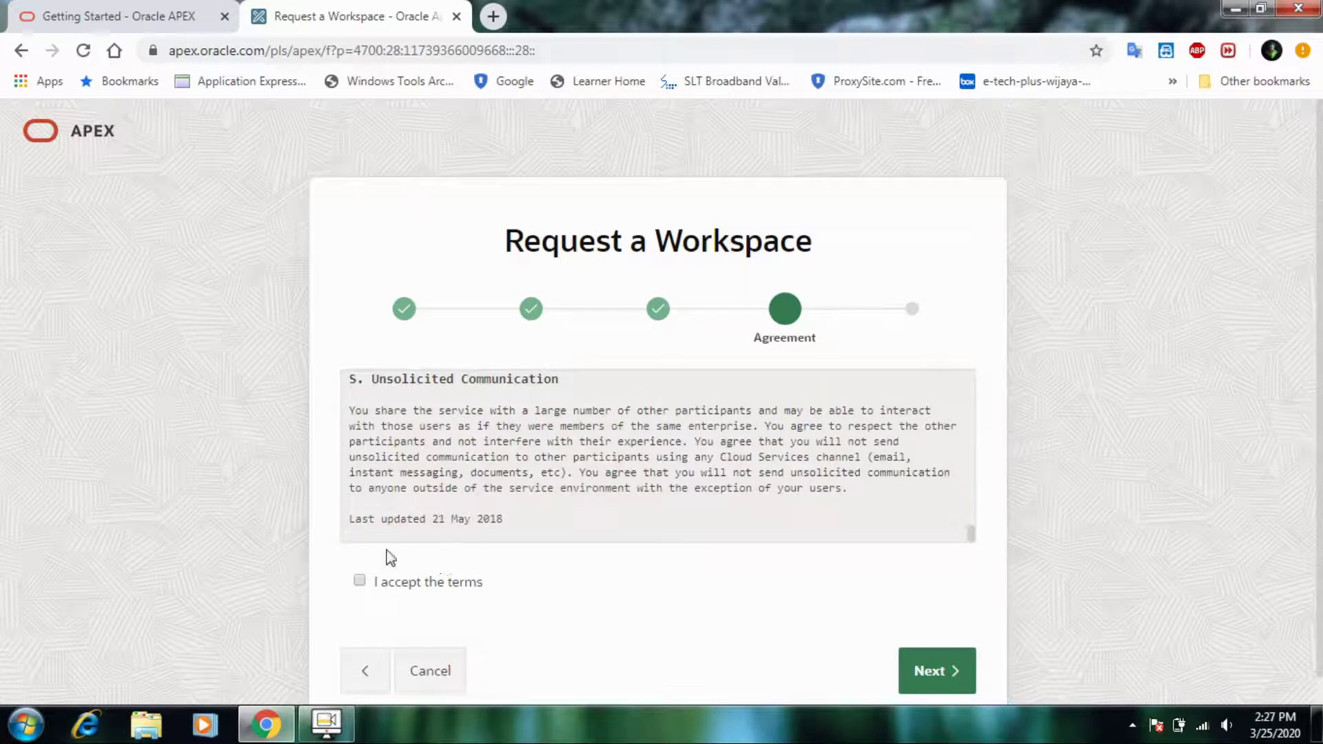
{"action": "left_click", "coordinate": [363, 582]}
- Submit the workspace request and close the request page
{"action": "left_click", "coordinate": [926, 667]}
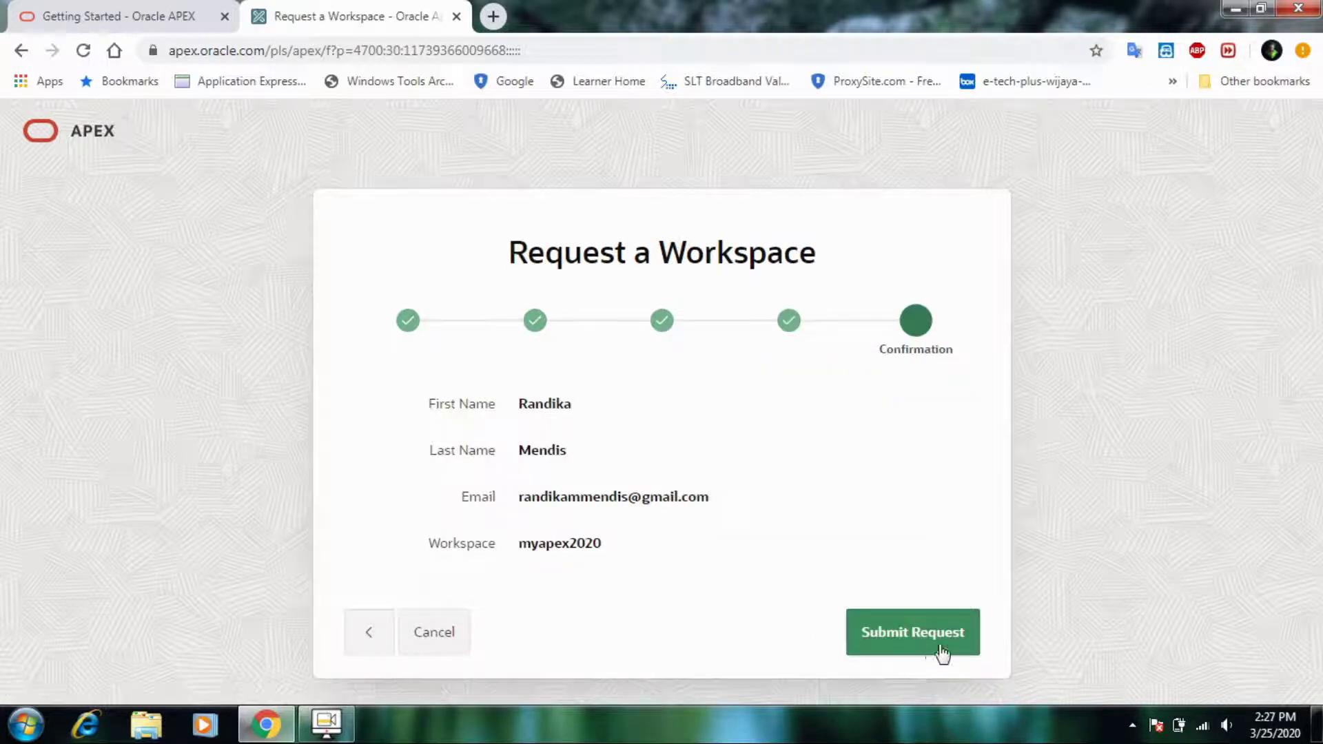
{"action": "left_click", "coordinate": [875, 630]}
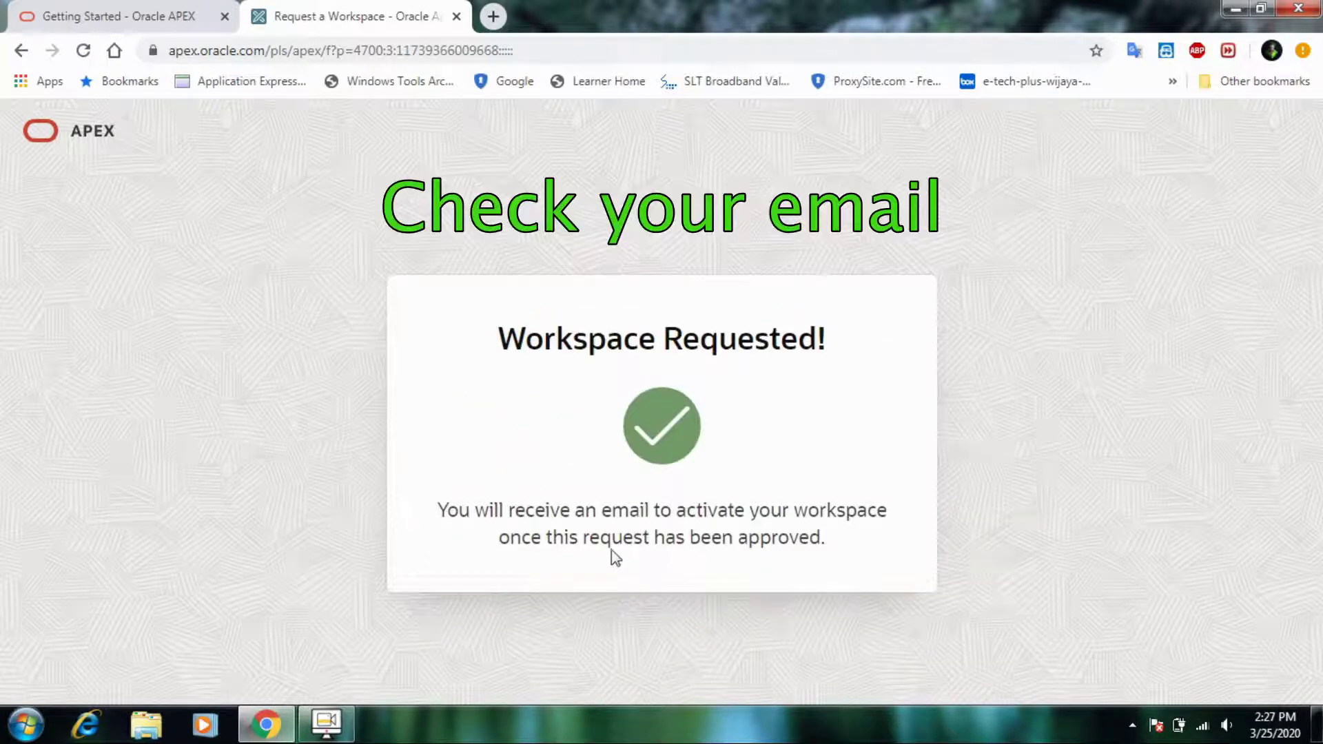
{"action": "left_click", "coordinate": [457, 17]}
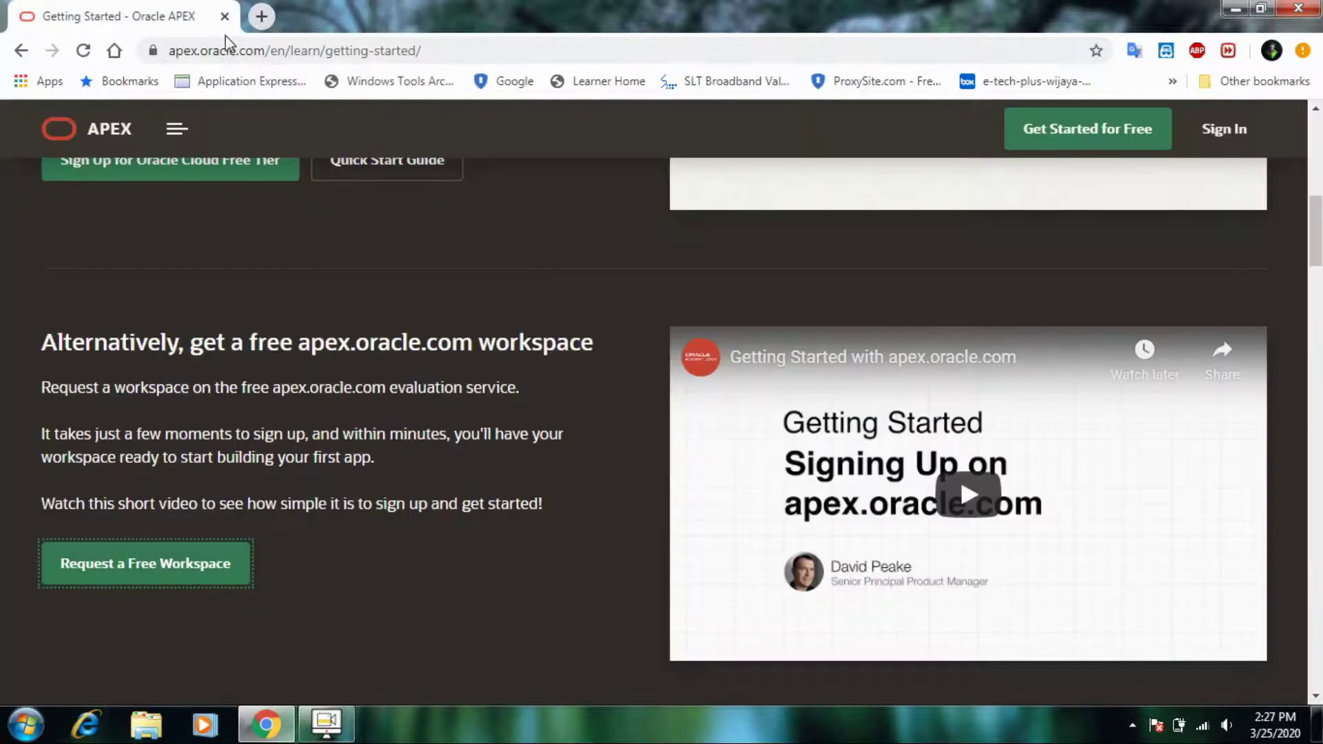
- Open Gmail in a new tab and open the workspace approval e-mail
{"action": "left_click", "coordinate": [260, 16]}
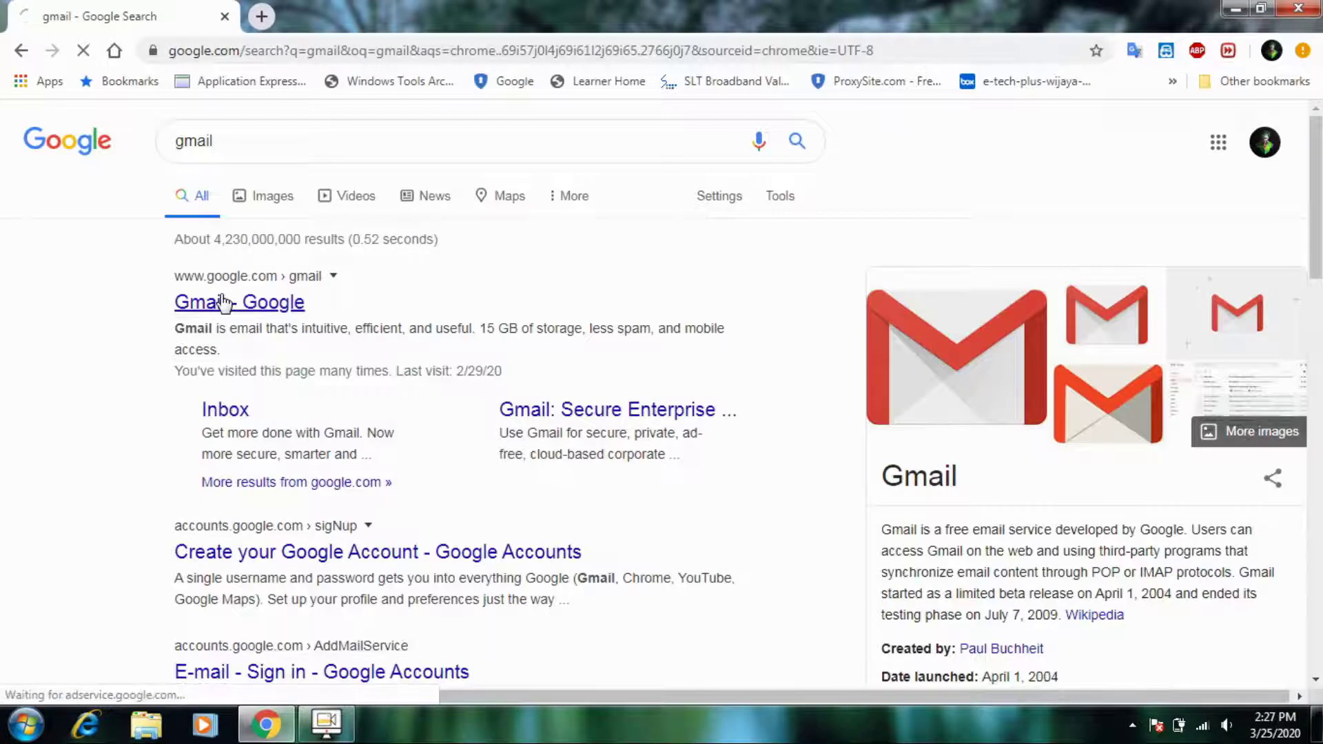
{"action": "left_click", "coordinate": [223, 302]}
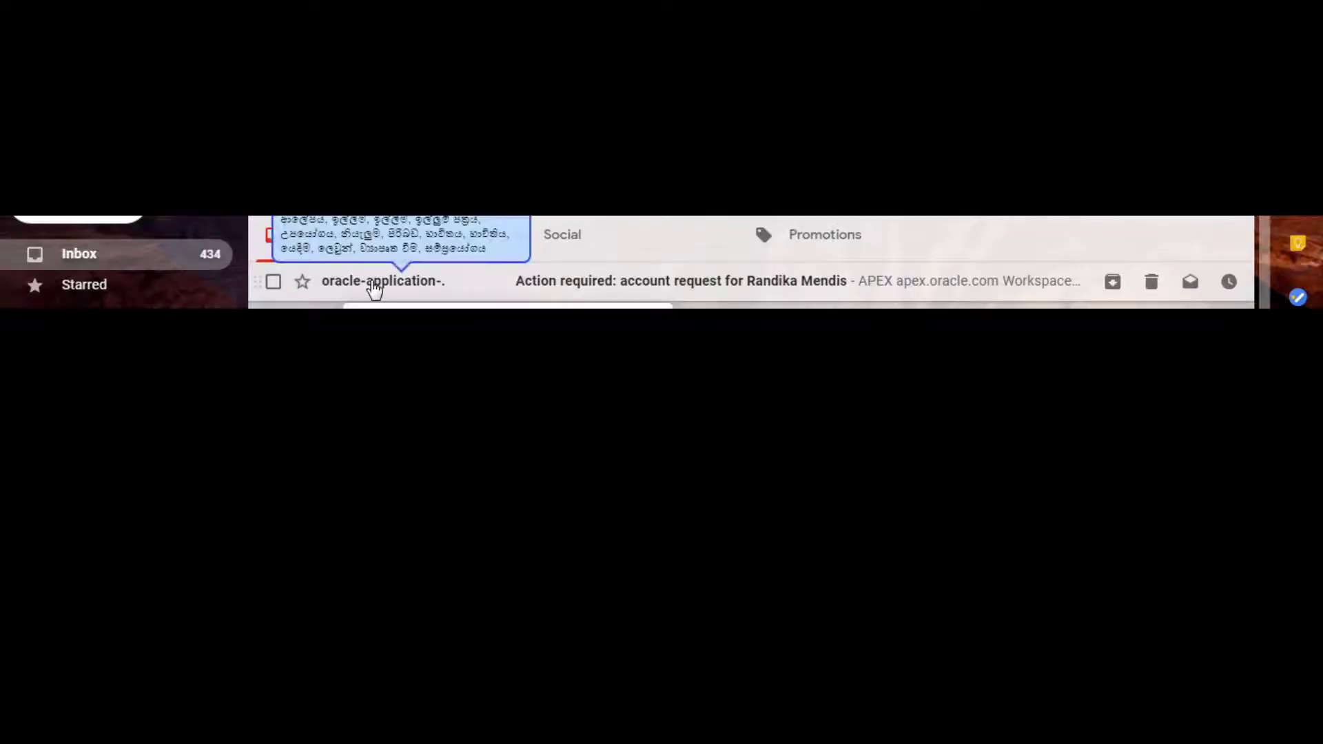
{"action": "left_click", "coordinate": [374, 288]}
- Create the approved workspace via the e-mail's Create Workspace button
{"action": "scroll", "coordinate": [685, 382], "scroll_direction": "down", "scroll_amount": 3}
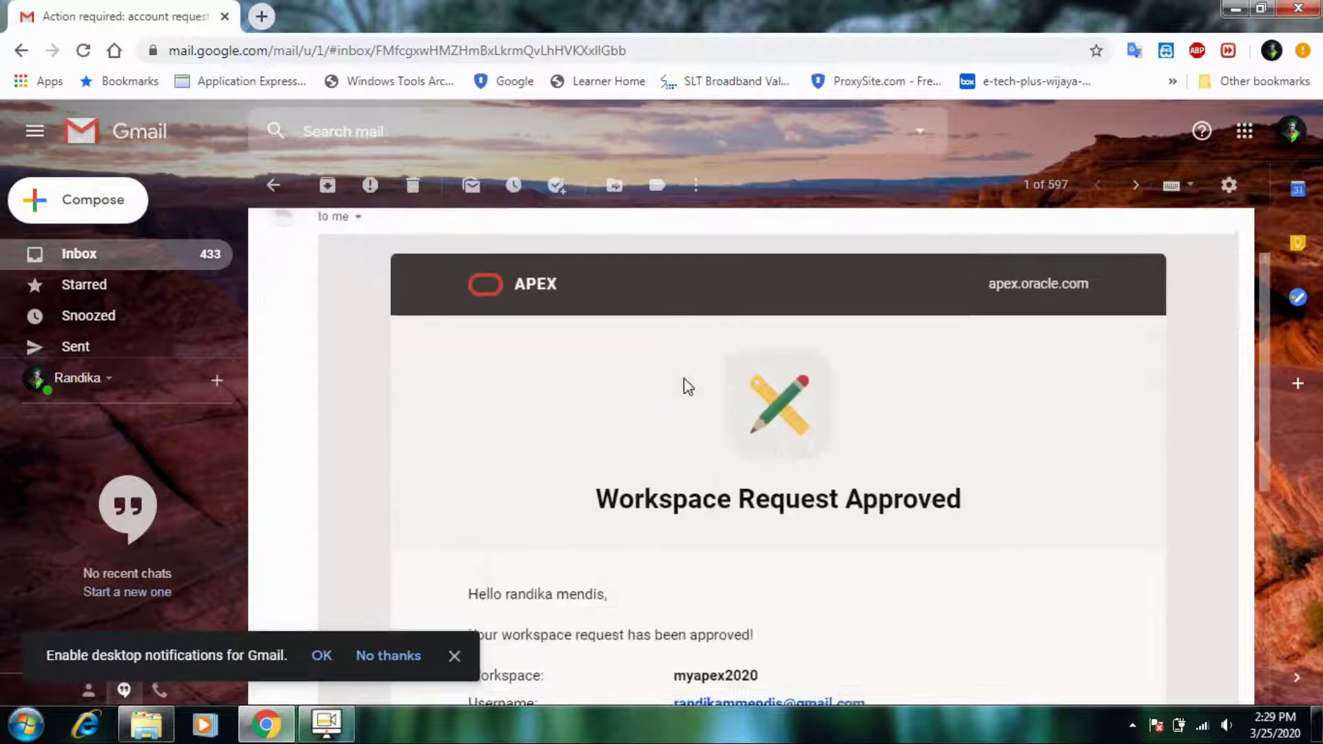
{"action": "scroll", "coordinate": [702, 445], "scroll_direction": "down", "scroll_amount": 1}
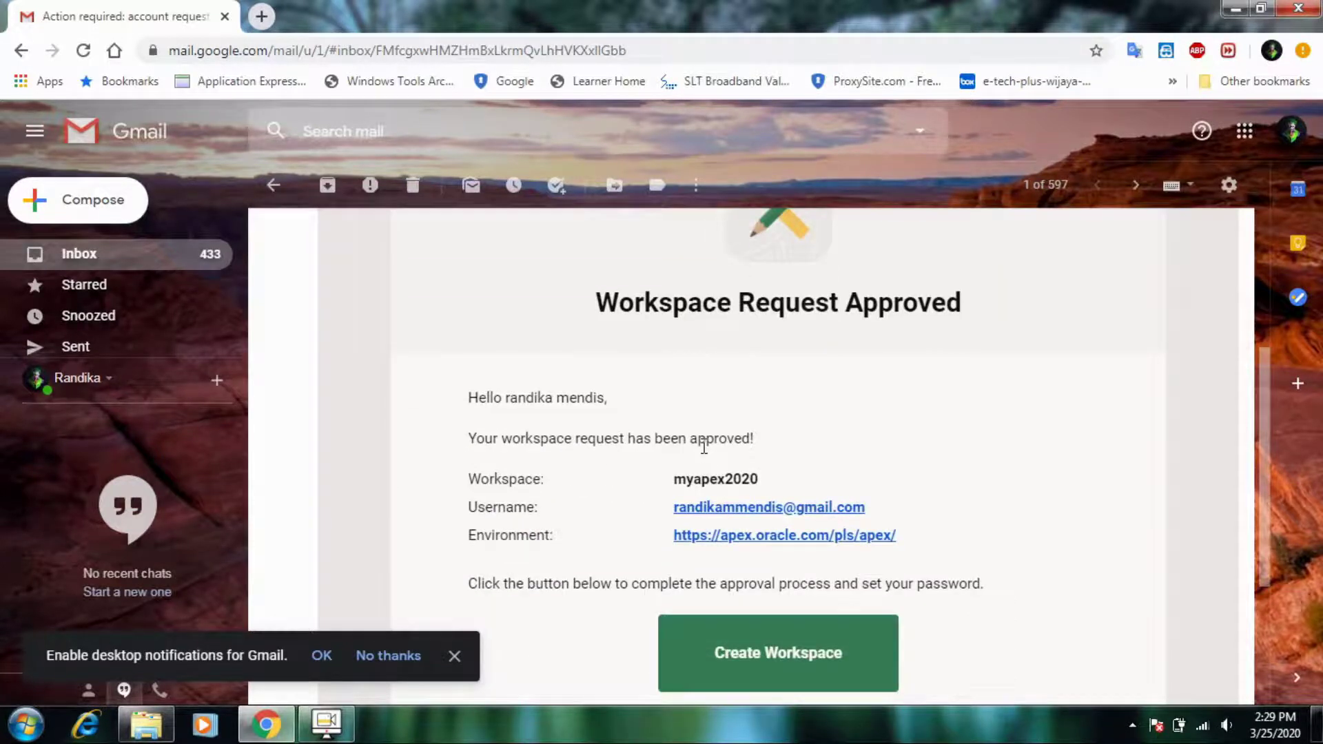
{"action": "scroll", "coordinate": [703, 447], "scroll_direction": "down", "scroll_amount": 1}
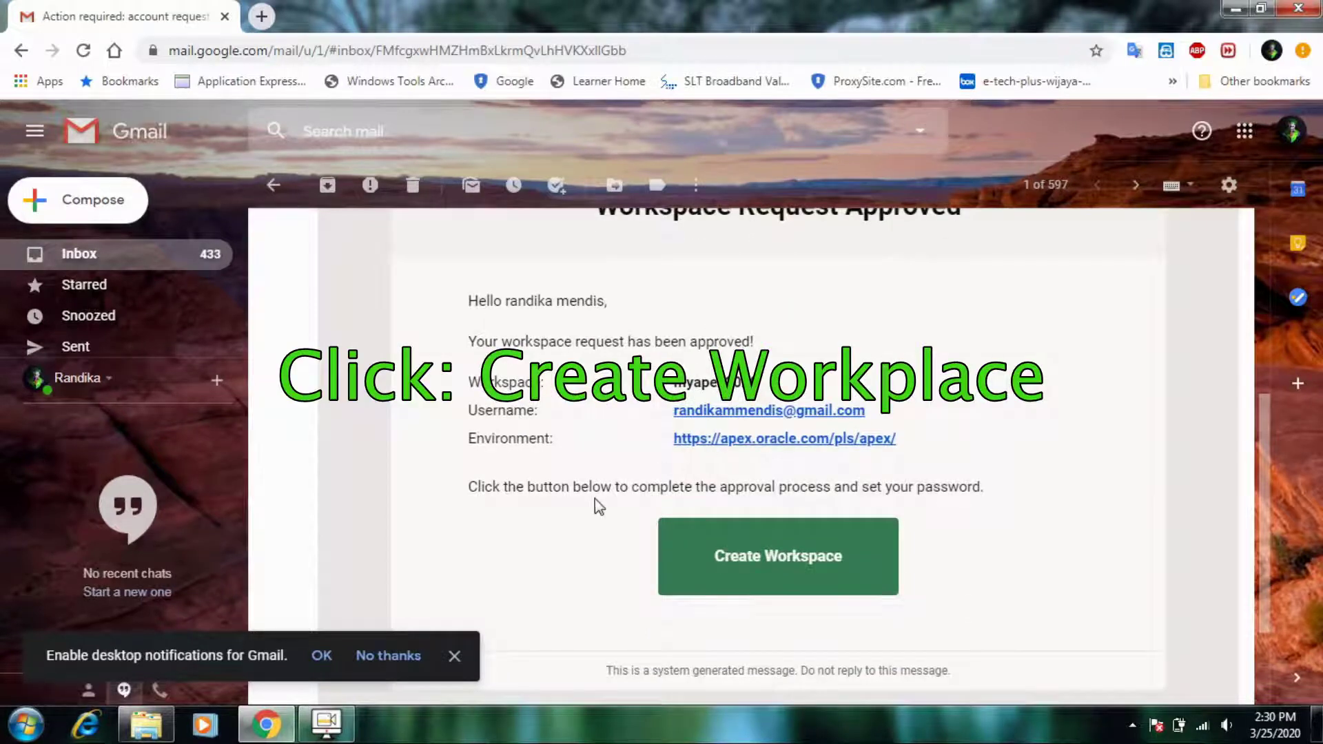
{"action": "scroll", "coordinate": [593, 503], "scroll_direction": "down", "scroll_amount": 1}
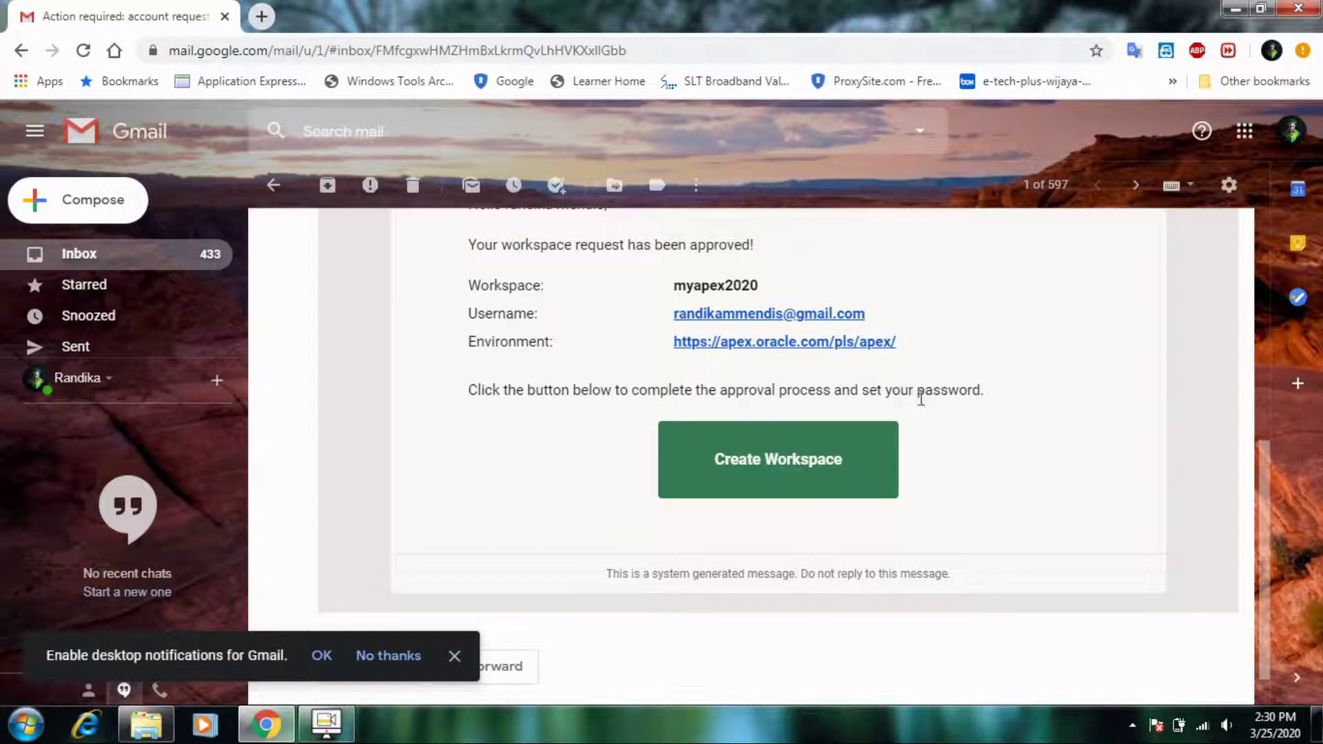
{"action": "left_click", "coordinate": [787, 480]}
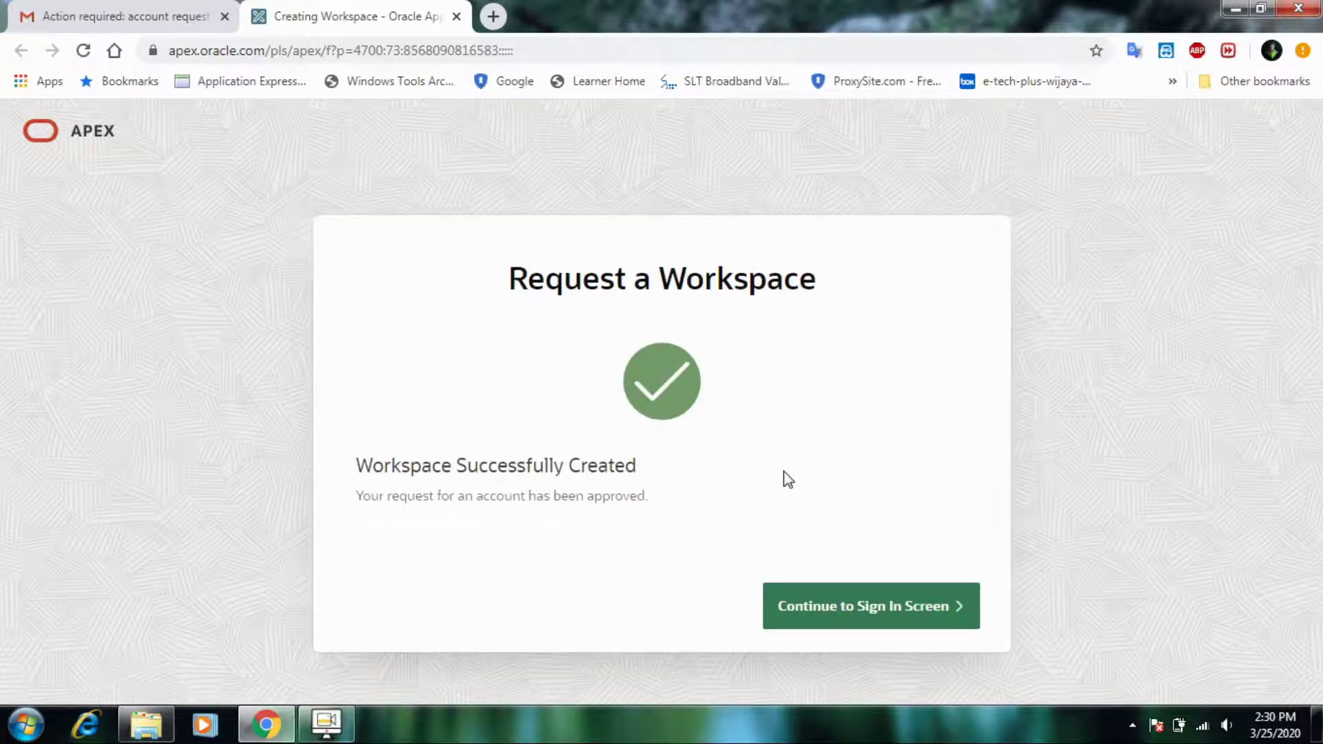
- Continue to sign-in and set the new account password, entering it twice
{"action": "left_click", "coordinate": [866, 610]}
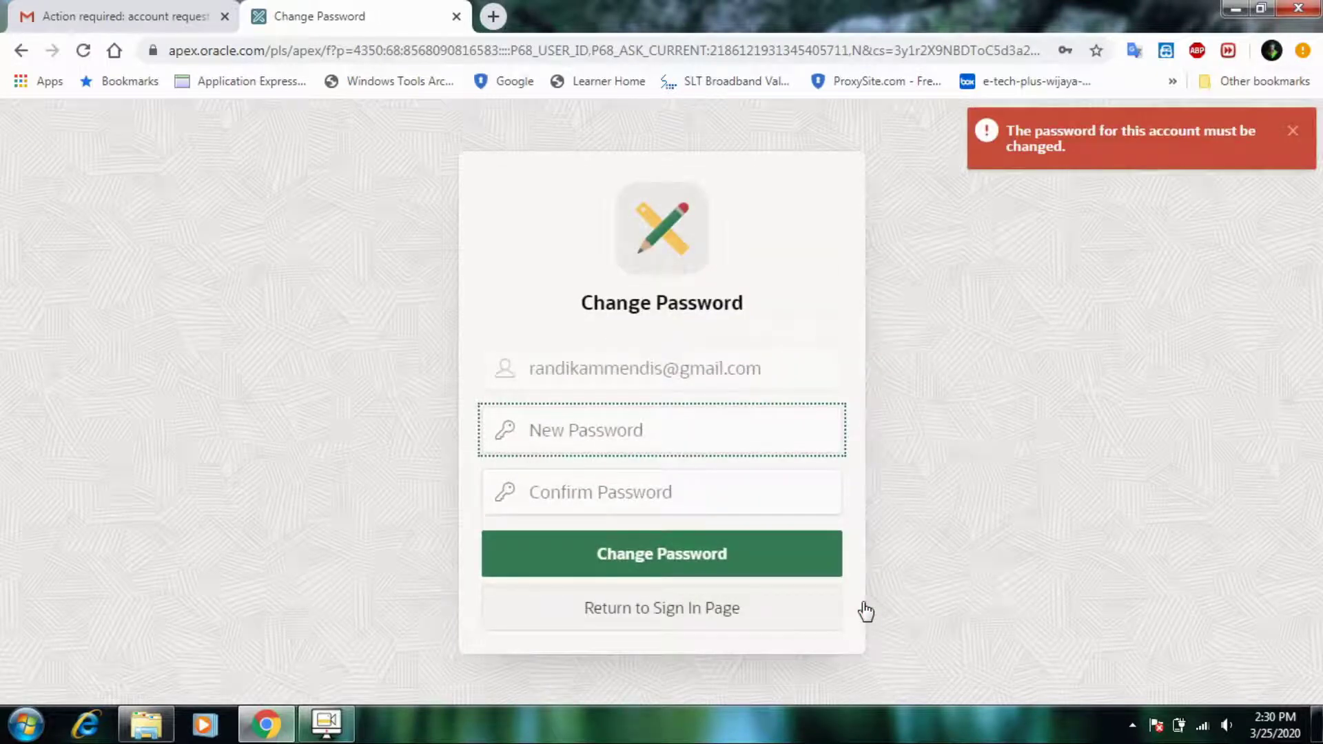
{"action": "key", "text": "ctrl+v"}
{"action": "key", "text": "Tab"}
{"action": "key", "text": "ctrl+v"}
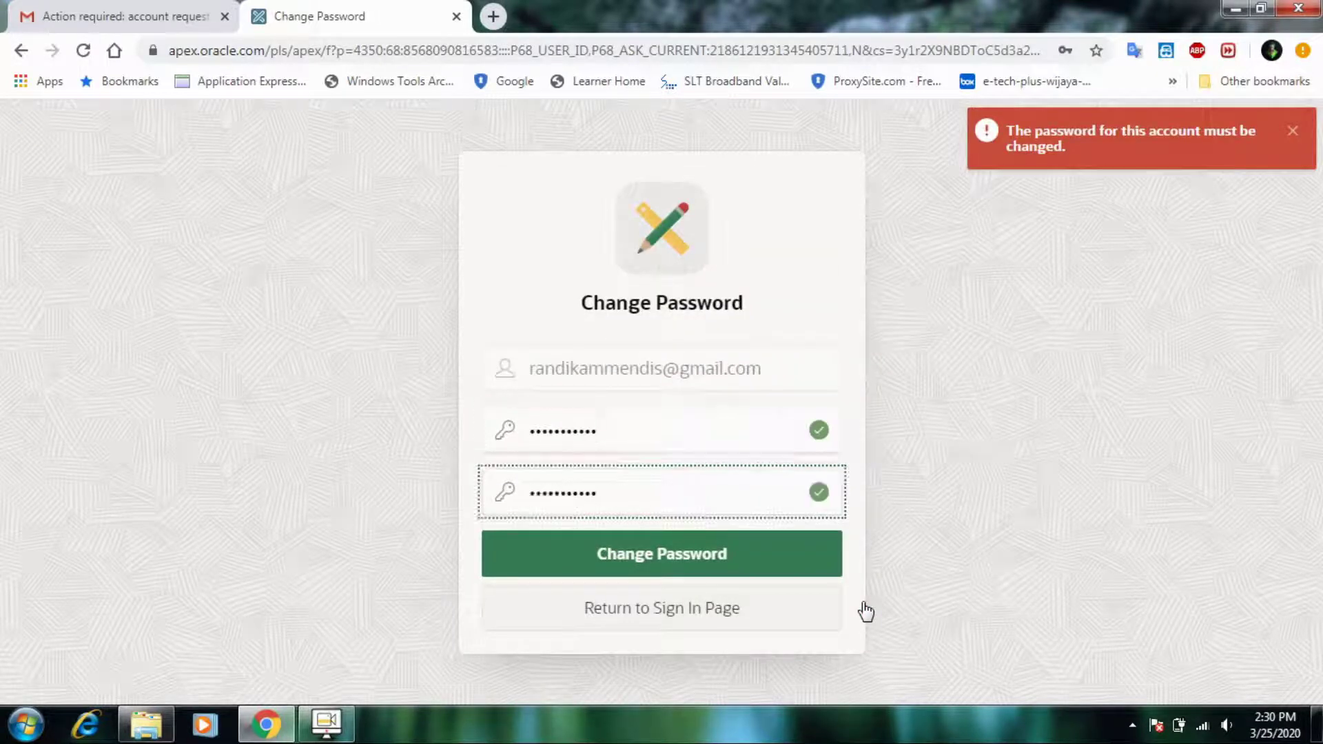
{"action": "left_click", "coordinate": [785, 562]}
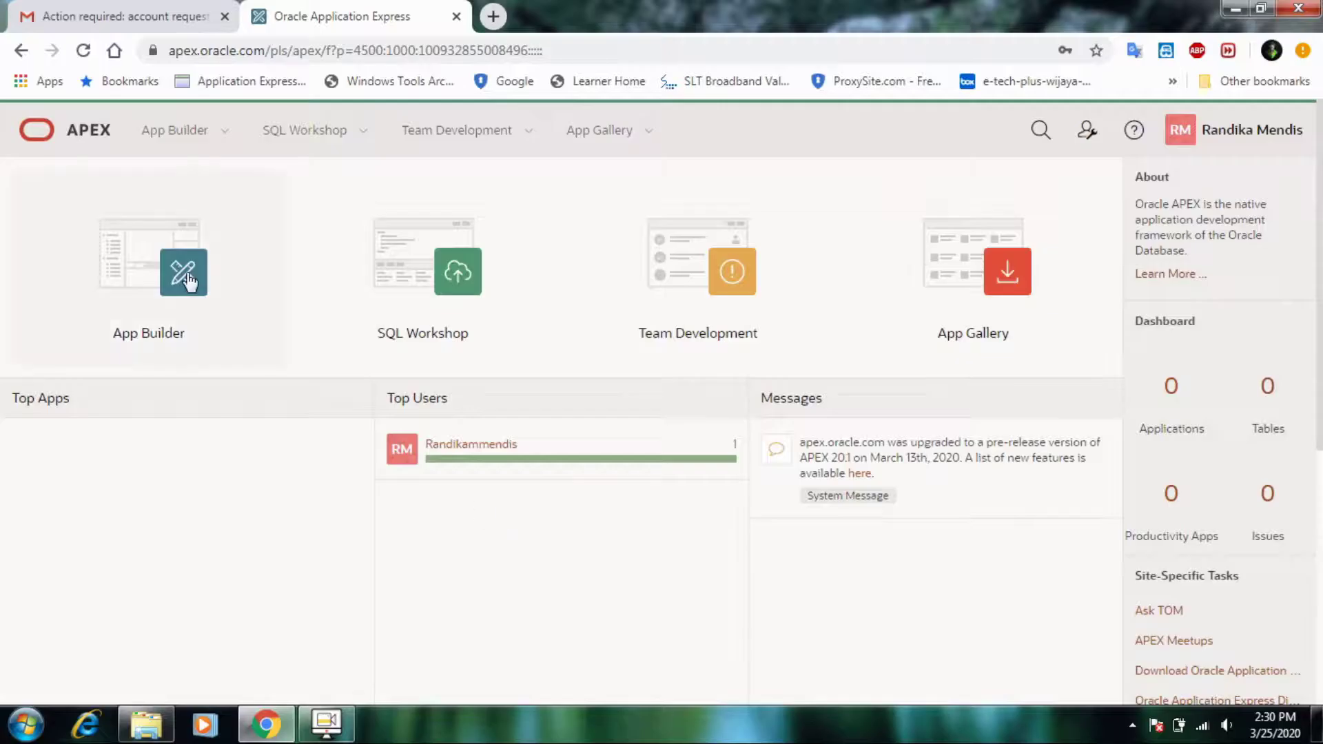
- Start a new application from scratch in App Builder
{"action": "left_click", "coordinate": [187, 281]}
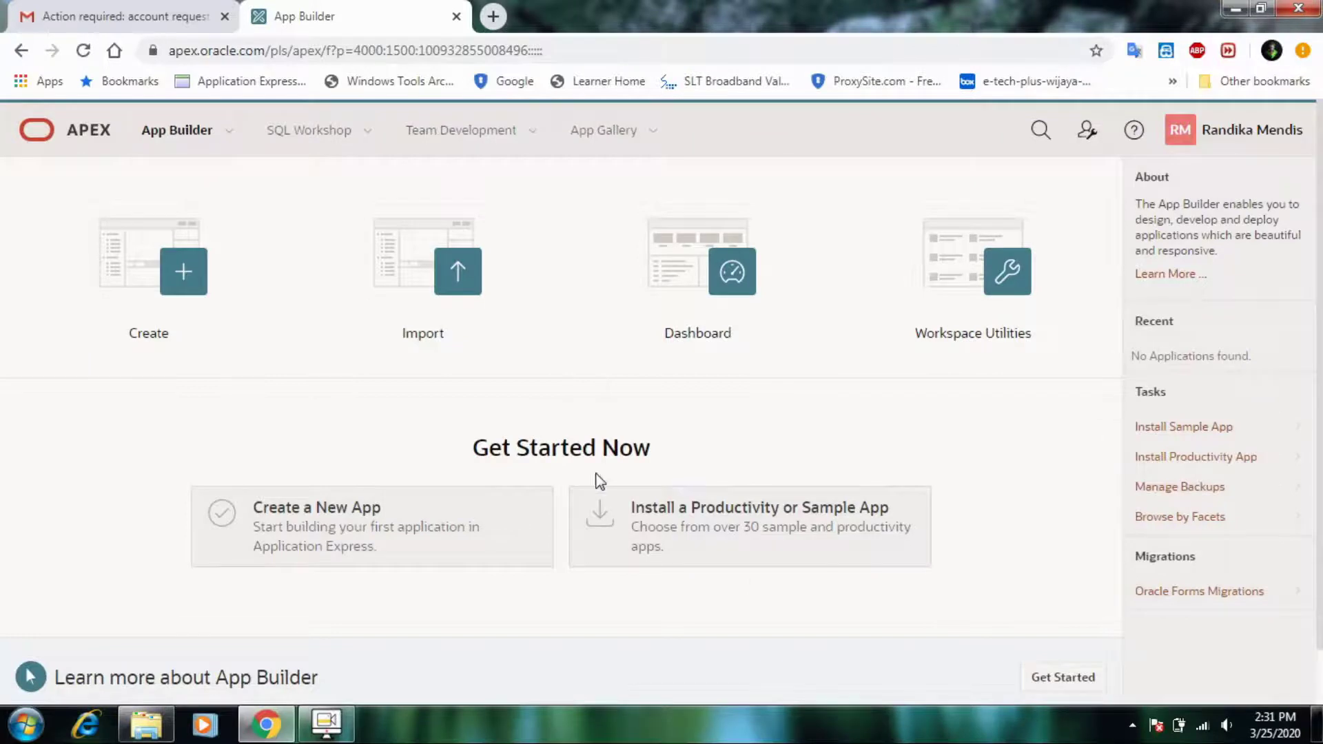
{"action": "left_click", "coordinate": [378, 531]}
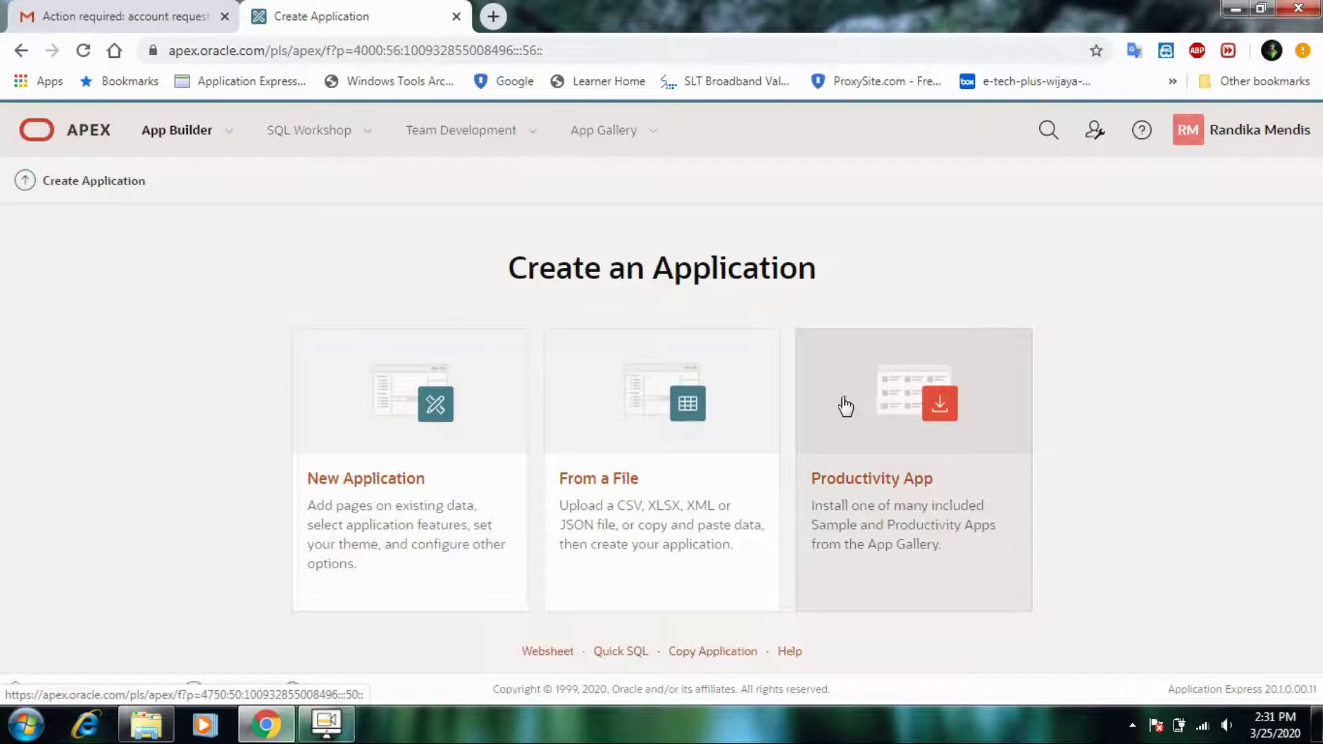
{"action": "left_click", "coordinate": [419, 388]}
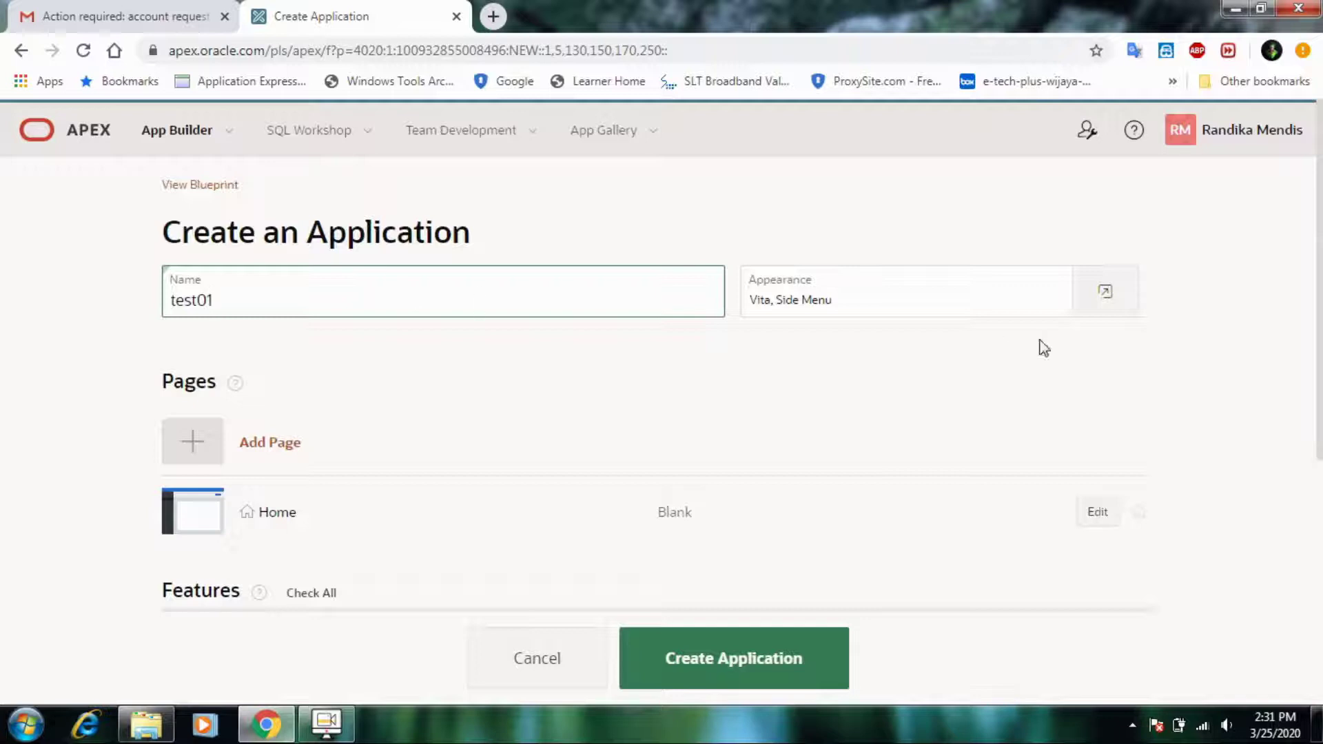
{"action": "scroll", "coordinate": [721, 585], "scroll_direction": "down", "scroll_amount": 3}
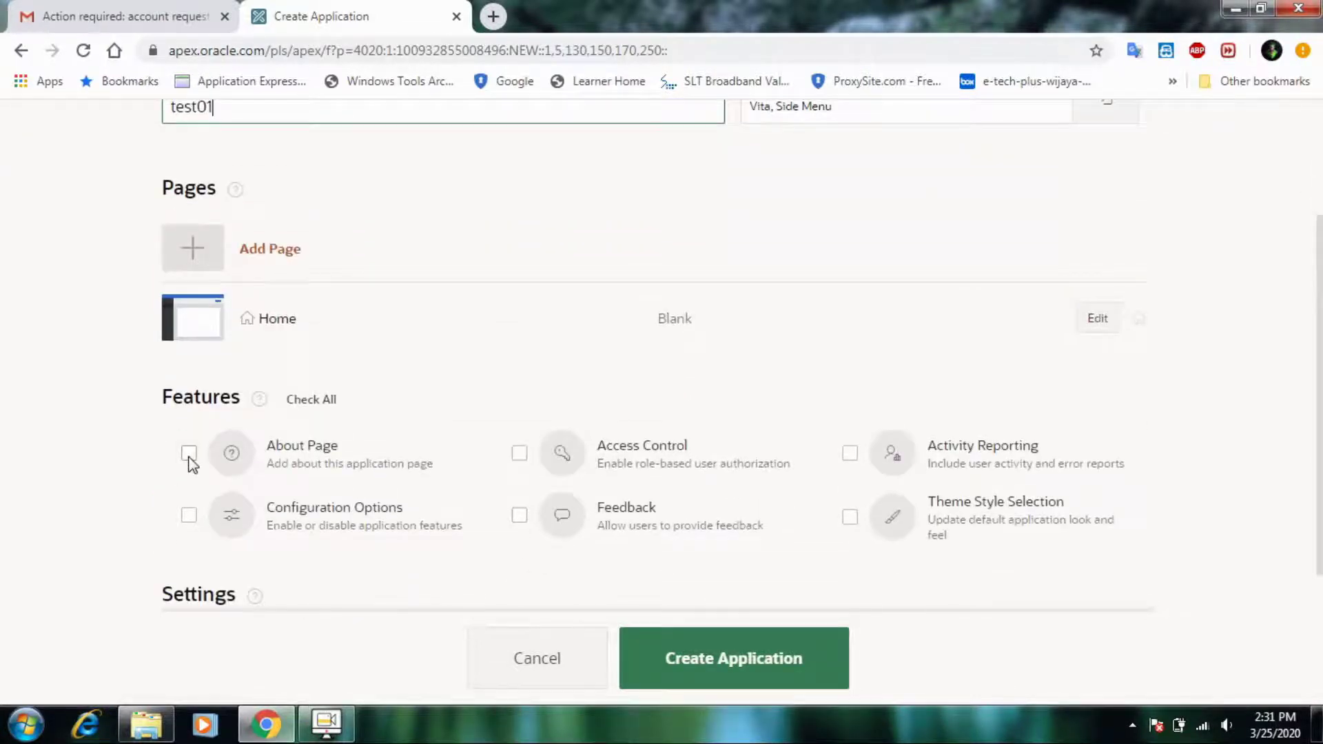
- Enable About, Access Control, Configuration Options, Activity Reporting, Theme Style Selection and Feedback, then create test01
{"action": "left_click", "coordinate": [188, 453]}
{"action": "left_click", "coordinate": [519, 455]}
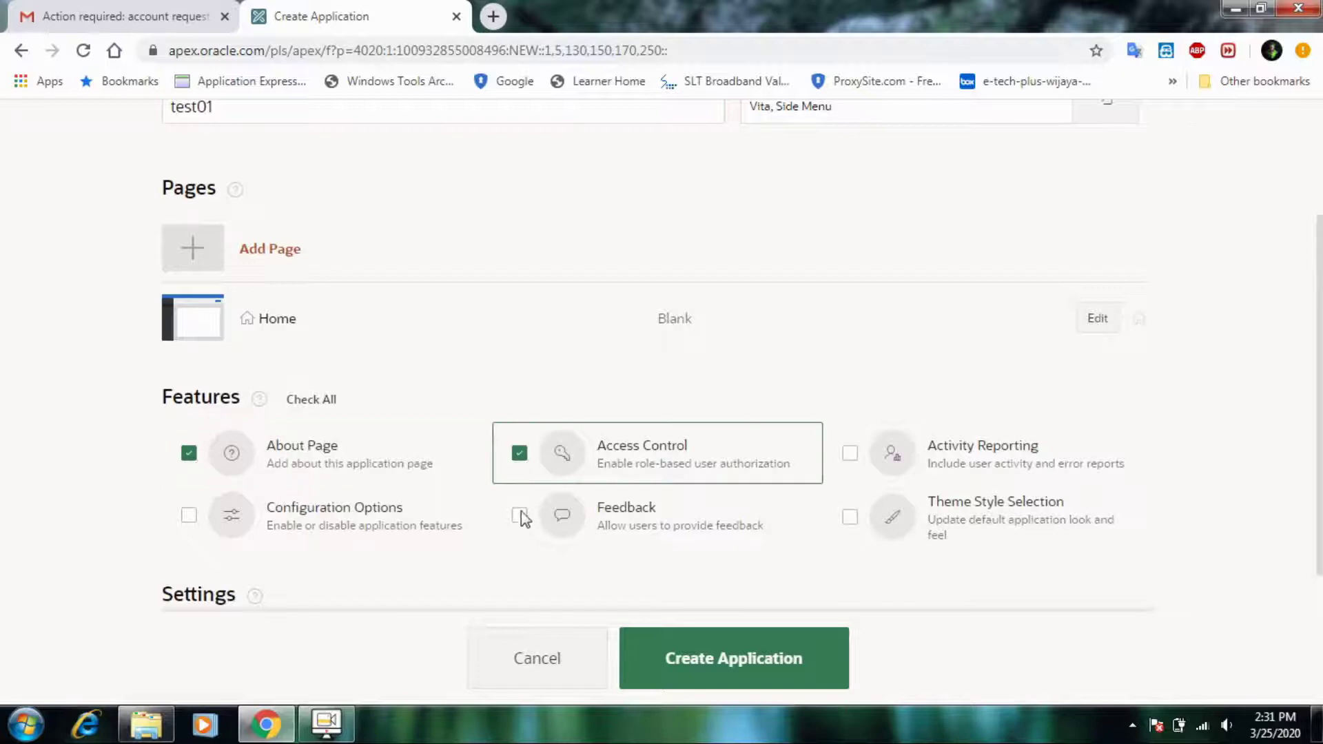
{"action": "left_click", "coordinate": [187, 516]}
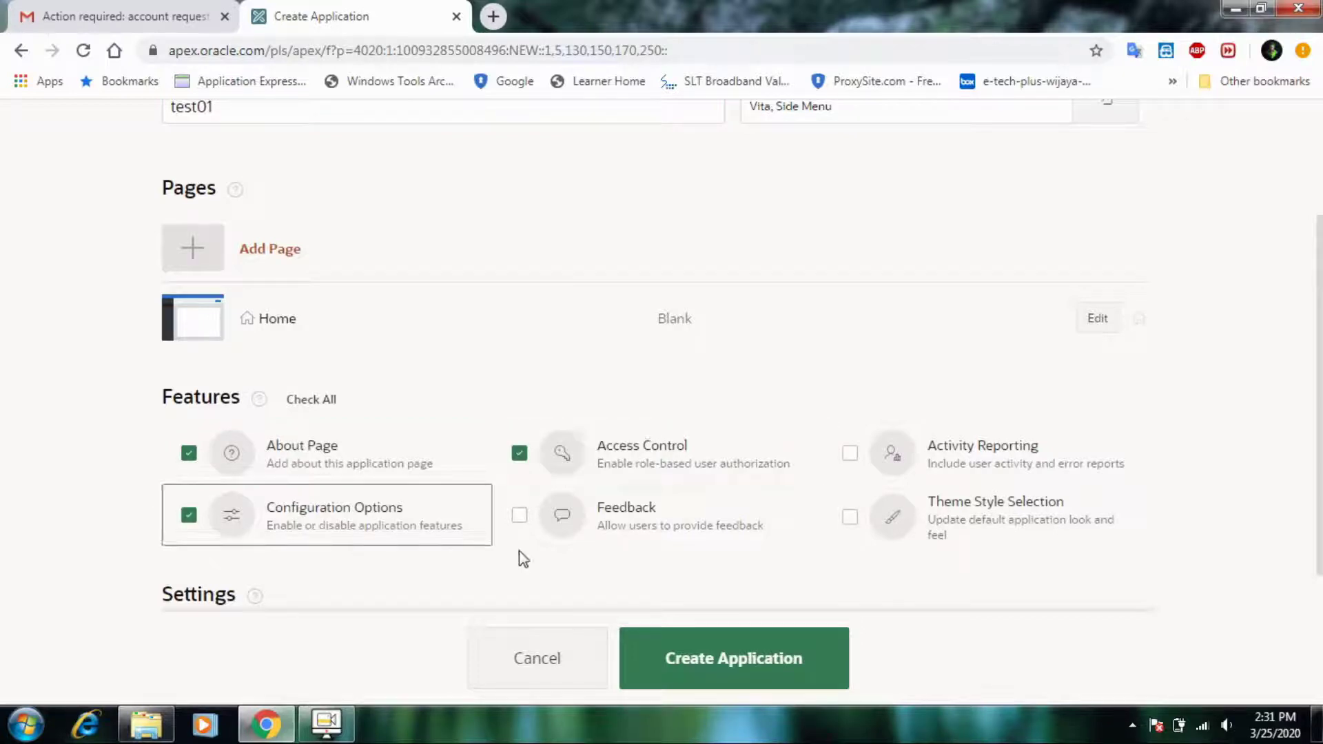
{"action": "left_click", "coordinate": [854, 456]}
{"action": "left_click", "coordinate": [855, 518]}
{"action": "left_click", "coordinate": [519, 516]}
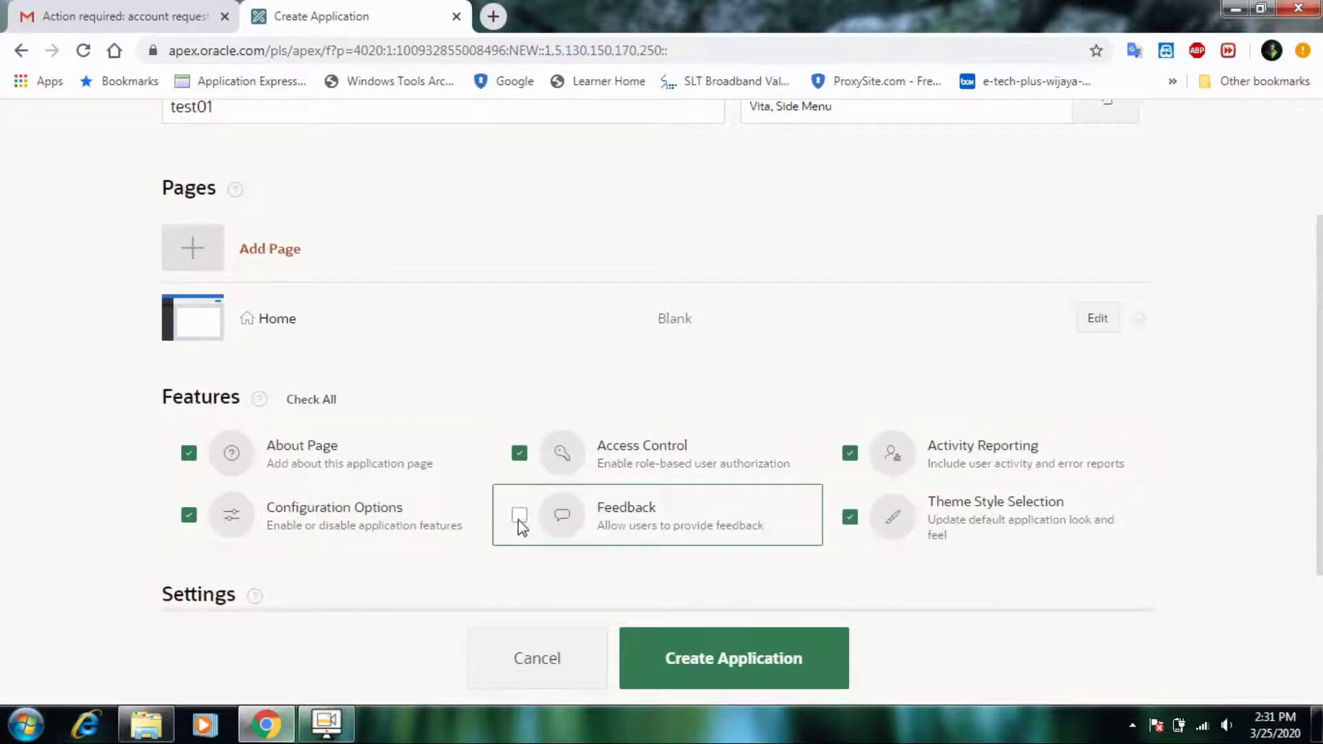
{"action": "scroll", "coordinate": [514, 540], "scroll_direction": "down", "scroll_amount": 3}
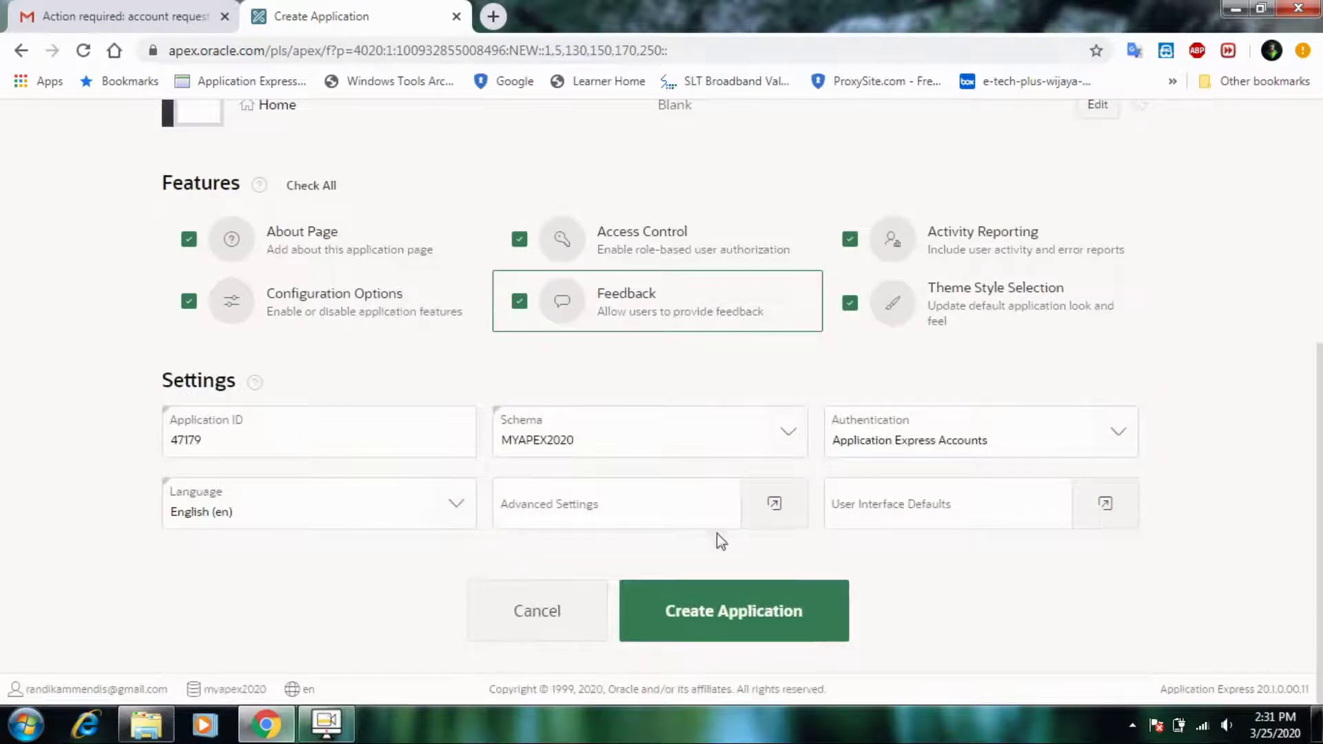
{"action": "left_click", "coordinate": [744, 609]}
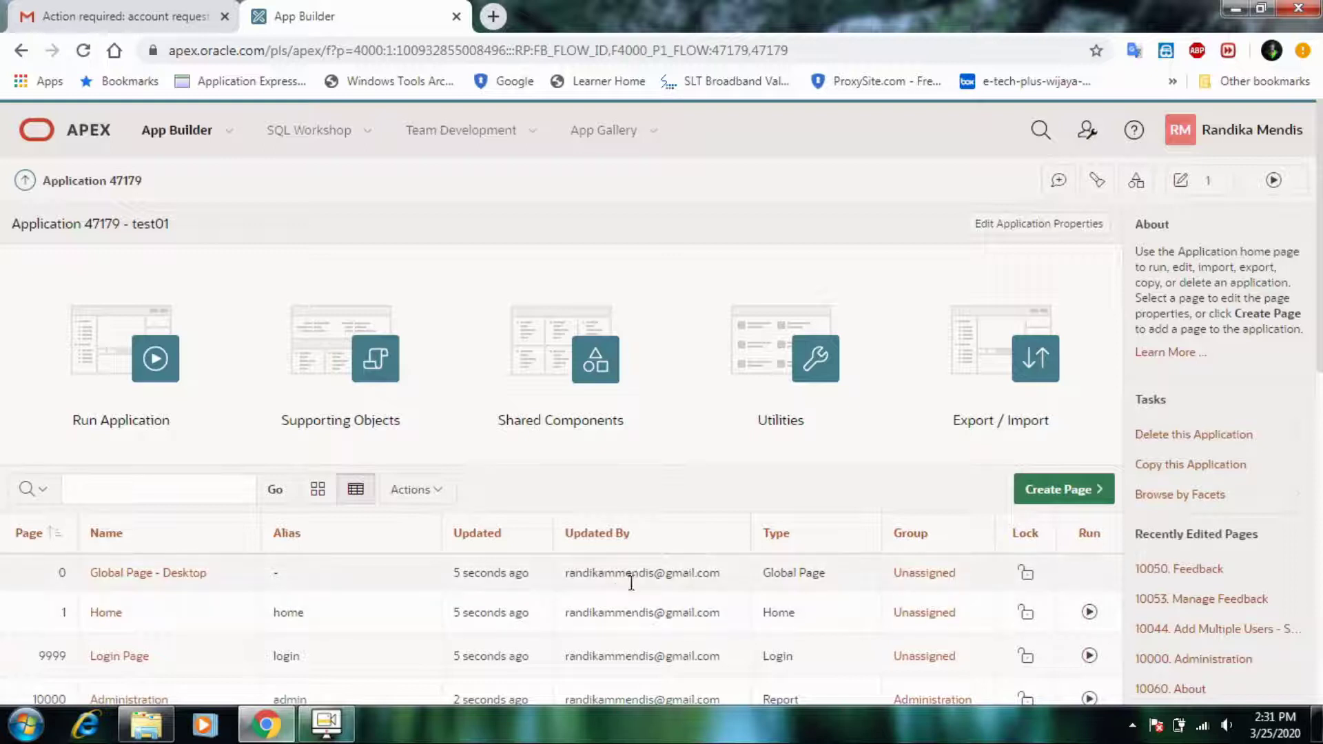
- Scroll through application 47179's generated pages, such as Administration, Activity Dashboard and Feedback
{"action": "scroll", "coordinate": [910, 569], "scroll_direction": "down", "scroll_amount": 2}
{"action": "scroll", "coordinate": [914, 569], "scroll_direction": "down", "scroll_amount": 4}
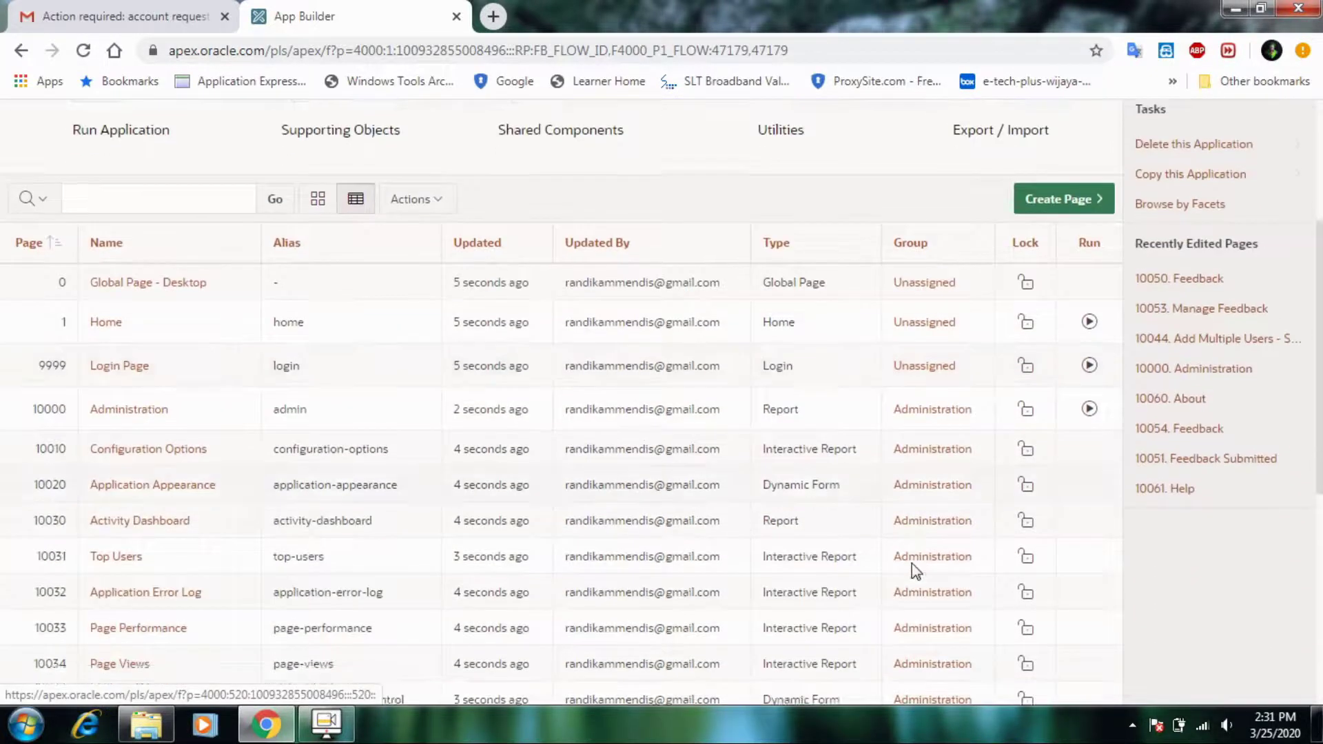
{"action": "scroll", "coordinate": [349, 398], "scroll_direction": "down", "scroll_amount": 5}
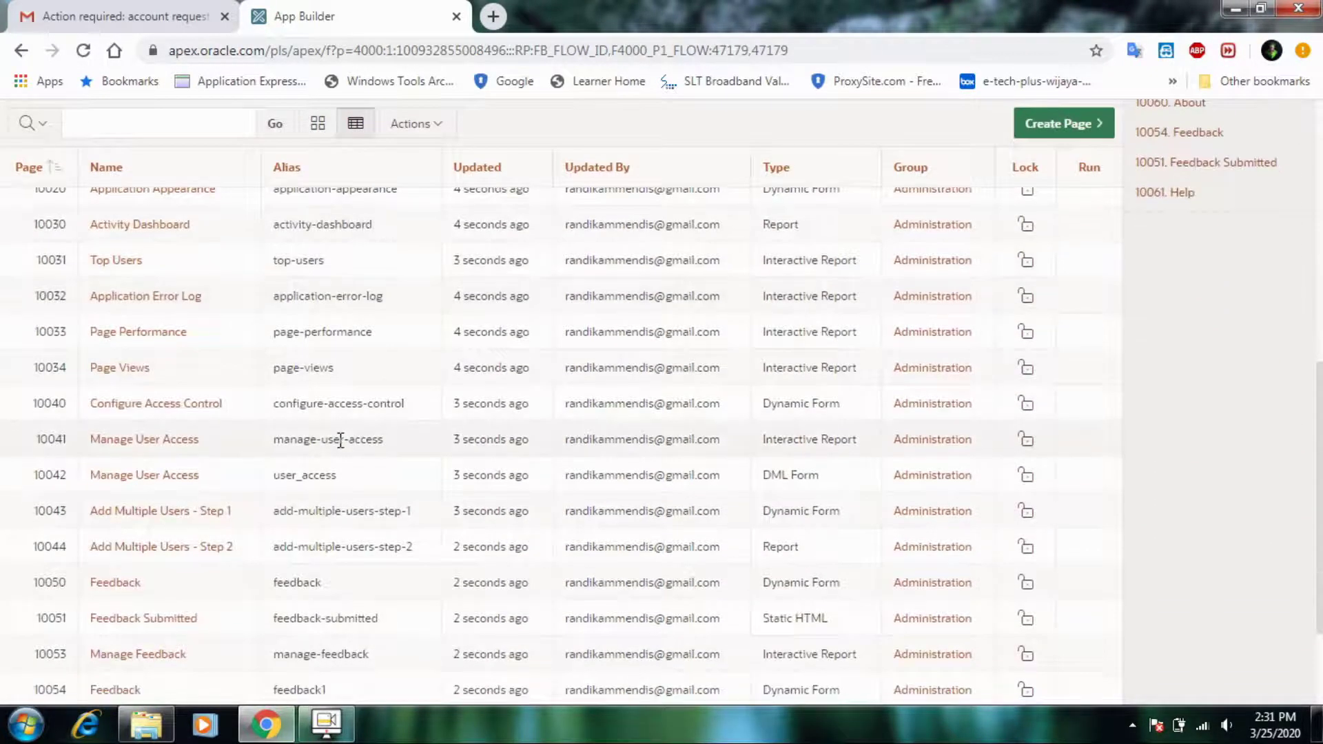
{"action": "scroll", "coordinate": [341, 439], "scroll_direction": "up", "scroll_amount": 3}
{"action": "scroll", "coordinate": [341, 441], "scroll_direction": "down", "scroll_amount": 2}
{"action": "scroll", "coordinate": [340, 448], "scroll_direction": "up", "scroll_amount": 2}
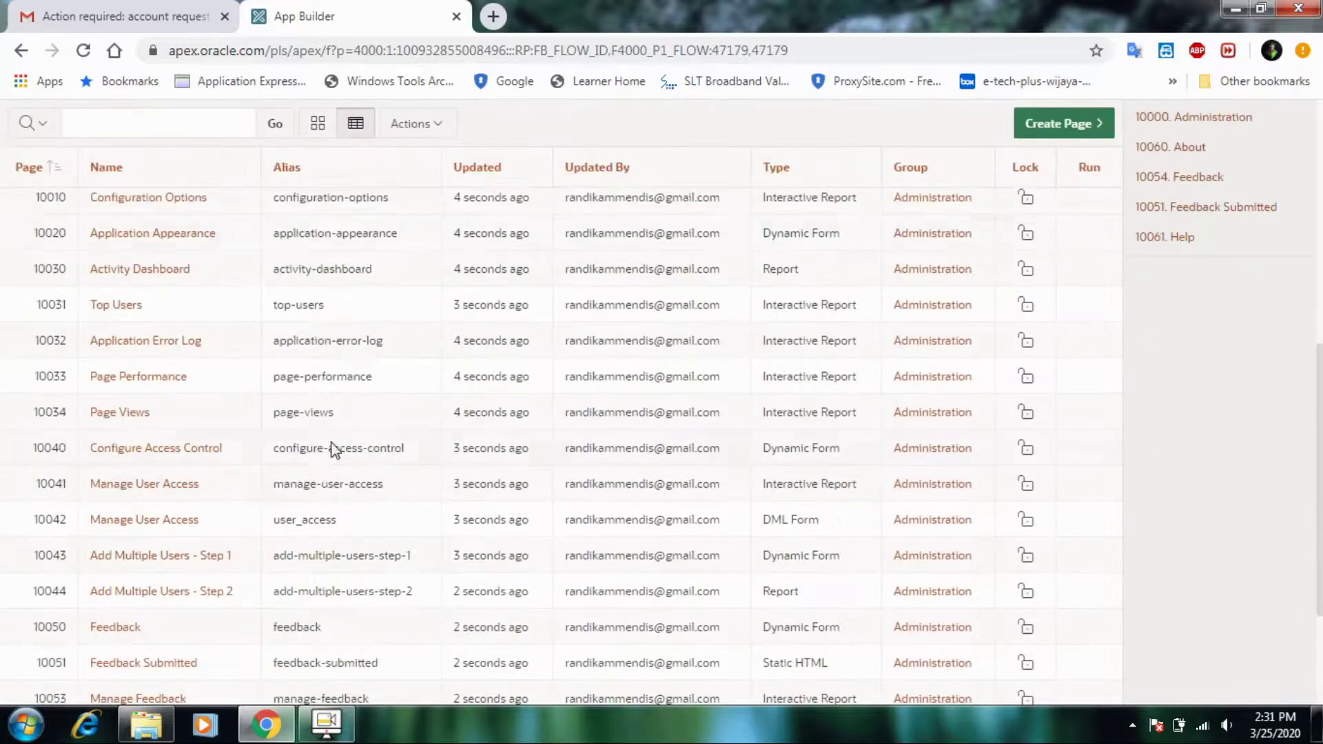
{"action": "scroll", "coordinate": [1317, 422], "scroll_direction": "up", "scroll_amount": 3}
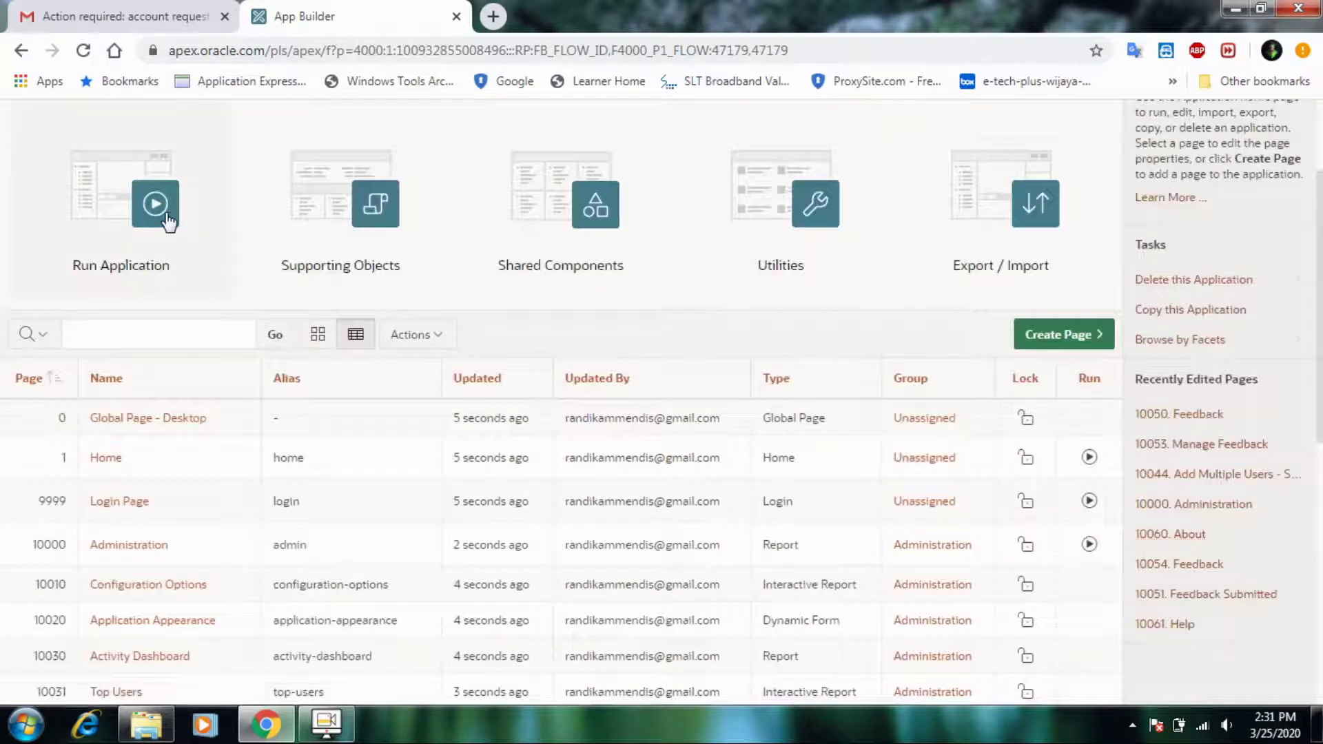
- Run test01, sign in, and view its Administration page from the navigation menu
{"action": "left_click", "coordinate": [164, 210]}
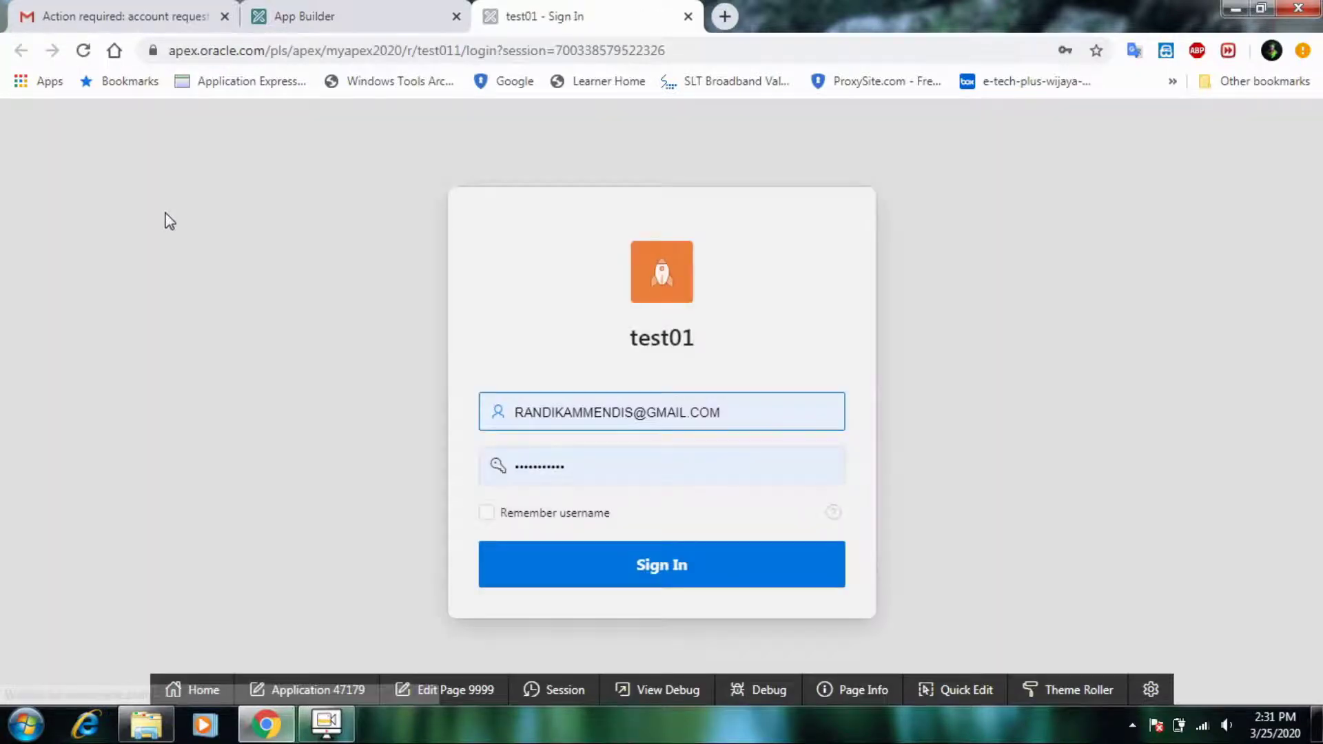
{"action": "left_click", "coordinate": [515, 562]}
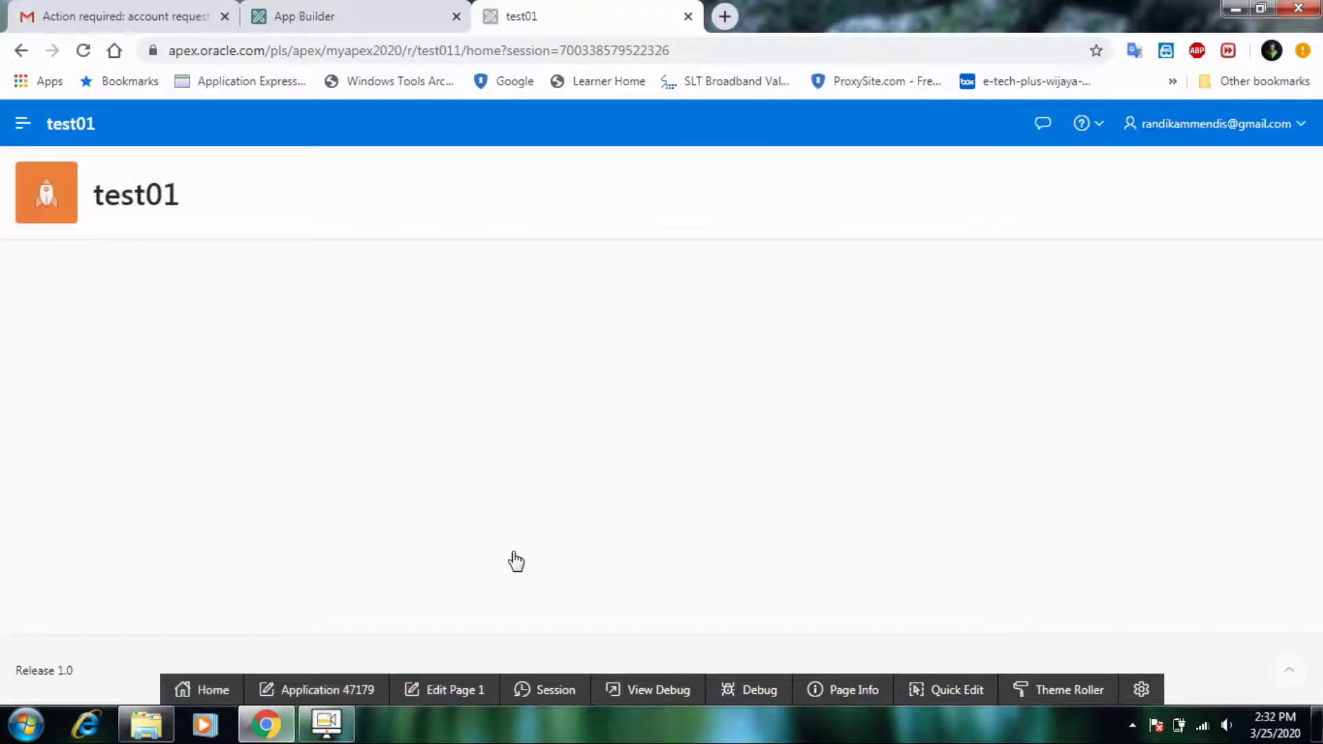
{"action": "left_click", "coordinate": [23, 123]}
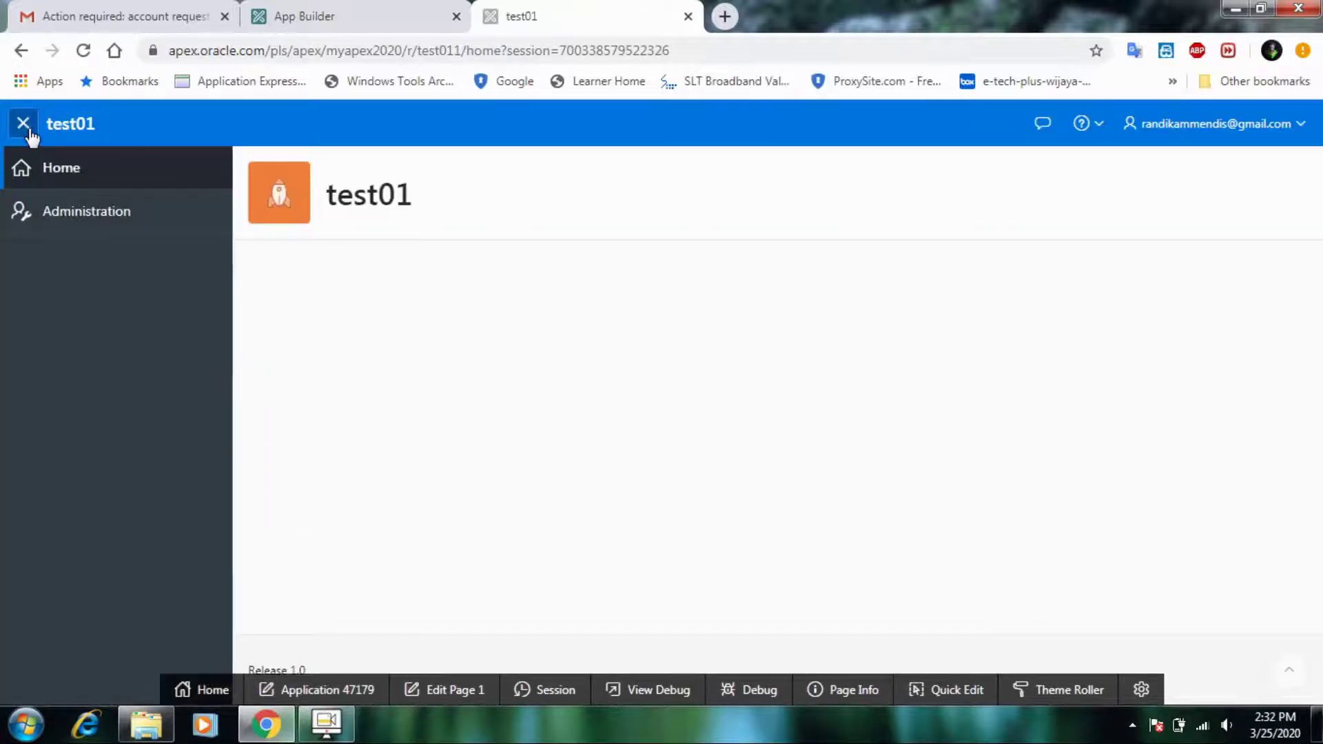
{"action": "left_click", "coordinate": [148, 215]}
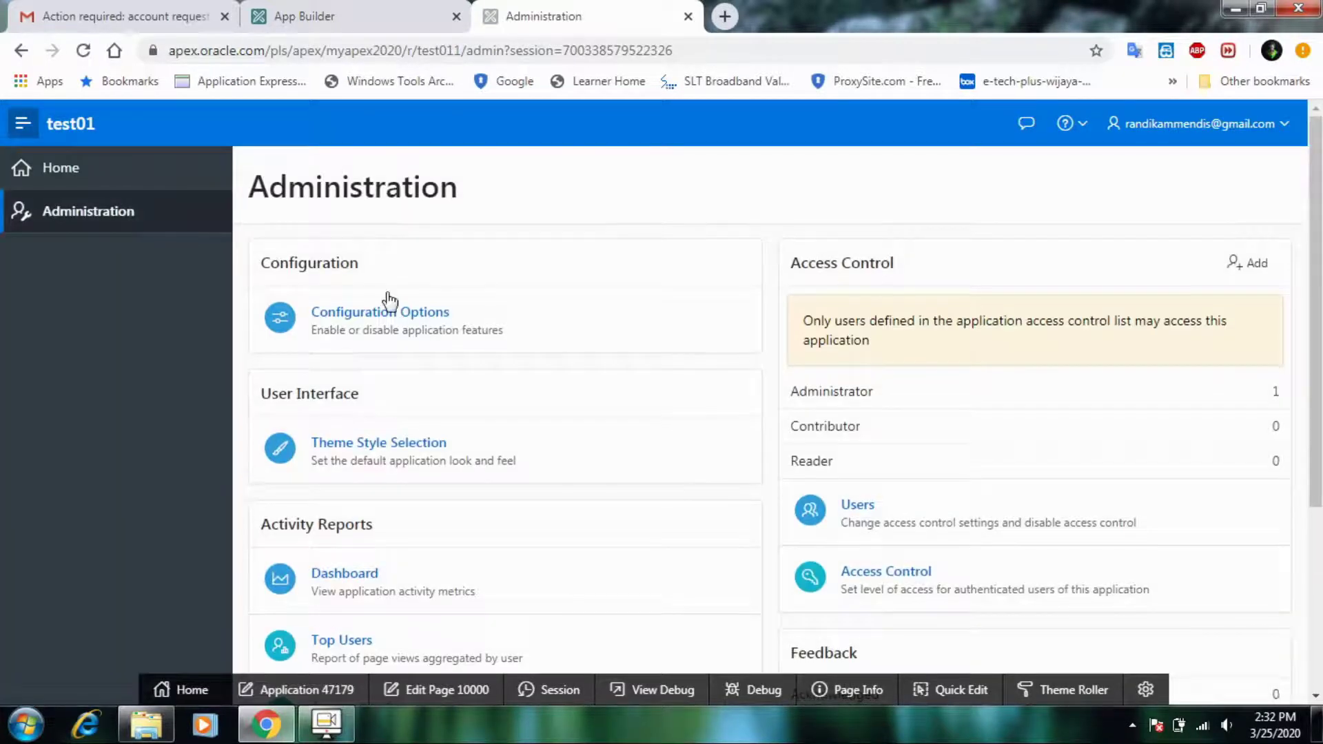
- Return to the app's Home page, then back to the test01 builder page
{"action": "scroll", "coordinate": [495, 328], "scroll_direction": "down", "scroll_amount": 4}
{"action": "scroll", "coordinate": [495, 328], "scroll_direction": "up", "scroll_amount": 4}
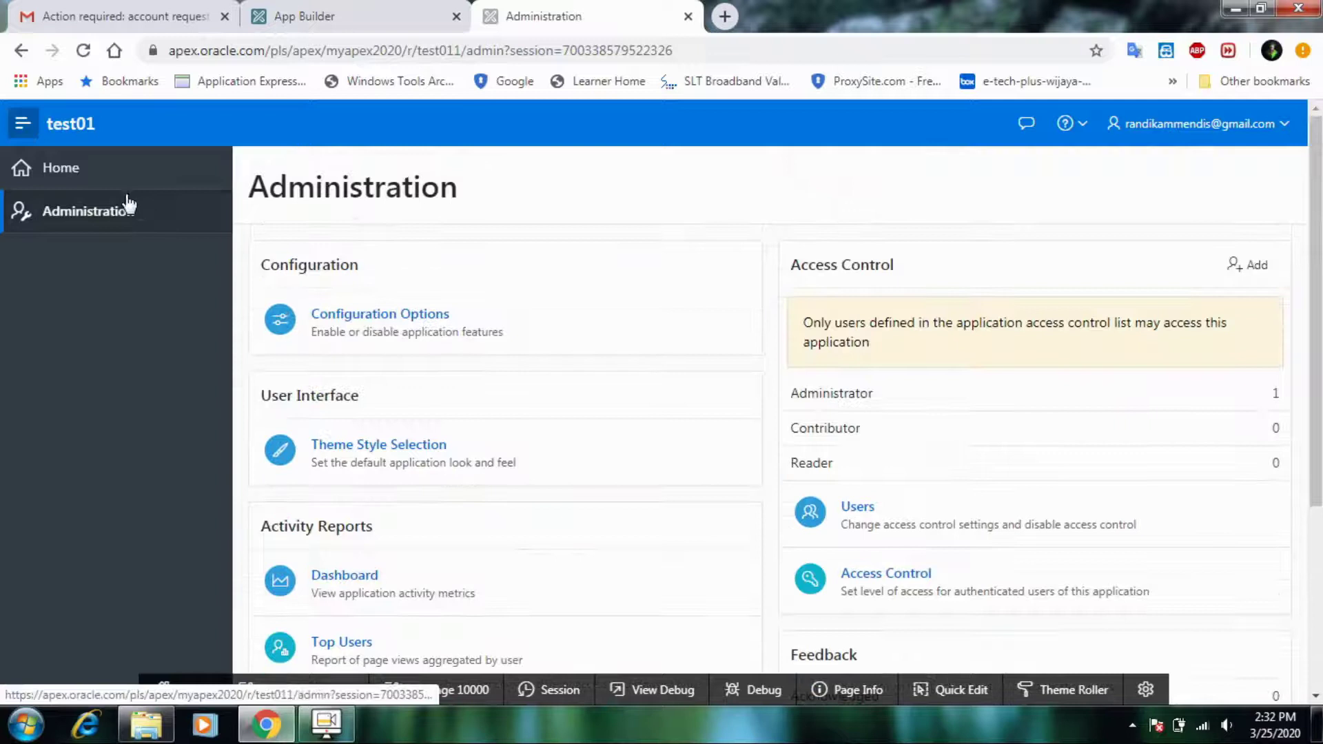
{"action": "left_click", "coordinate": [60, 168]}
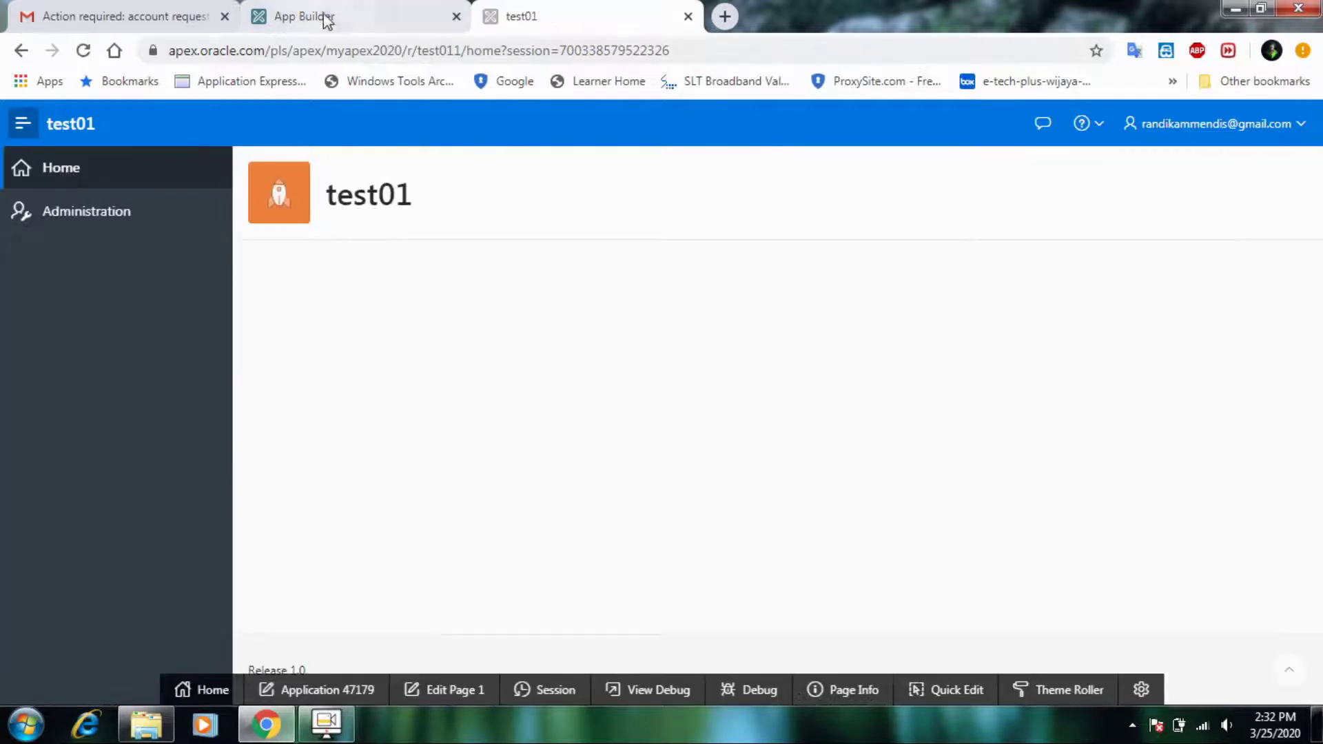
{"action": "left_click", "coordinate": [325, 14]}
- Open the Object Browser in SQL Workshop
{"action": "scroll", "coordinate": [279, 311], "scroll_direction": "up", "scroll_amount": 3}
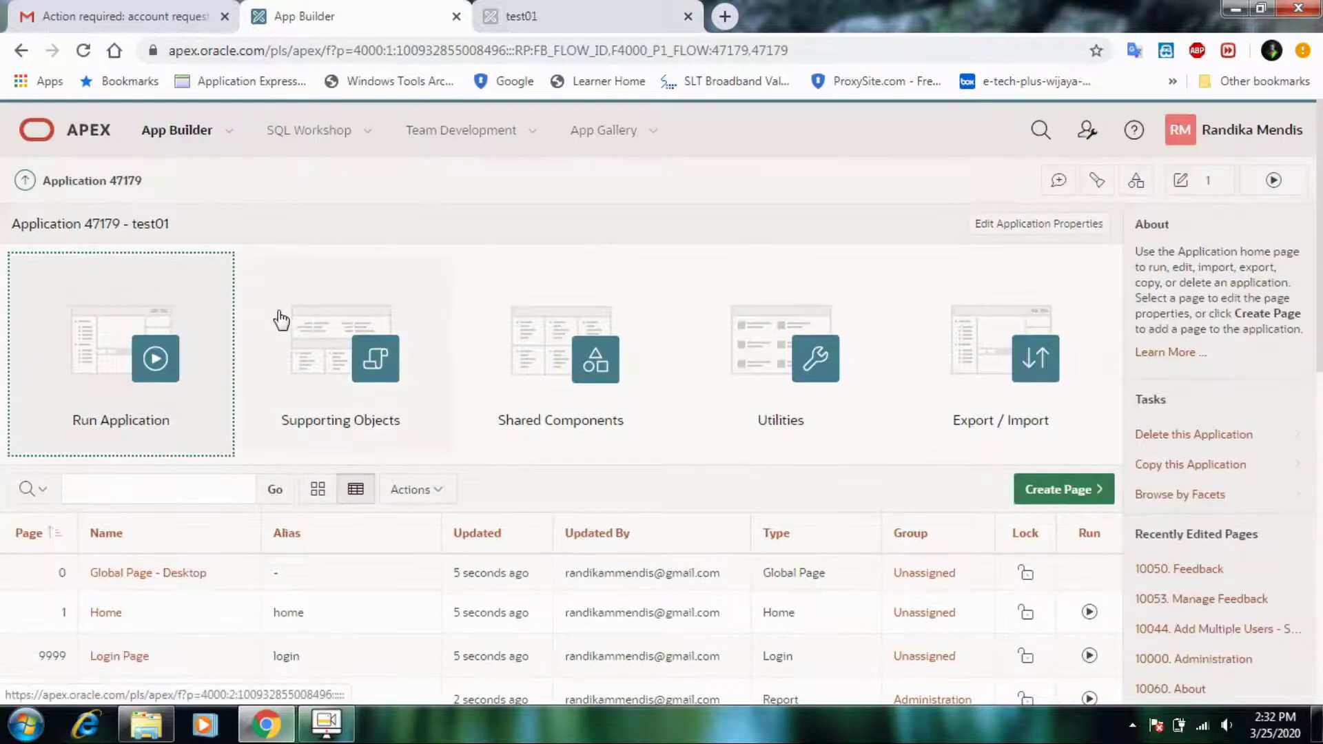
{"action": "scroll", "coordinate": [1084, 539], "scroll_direction": "down", "scroll_amount": 3}
{"action": "scroll", "coordinate": [1065, 540], "scroll_direction": "up", "scroll_amount": 3}
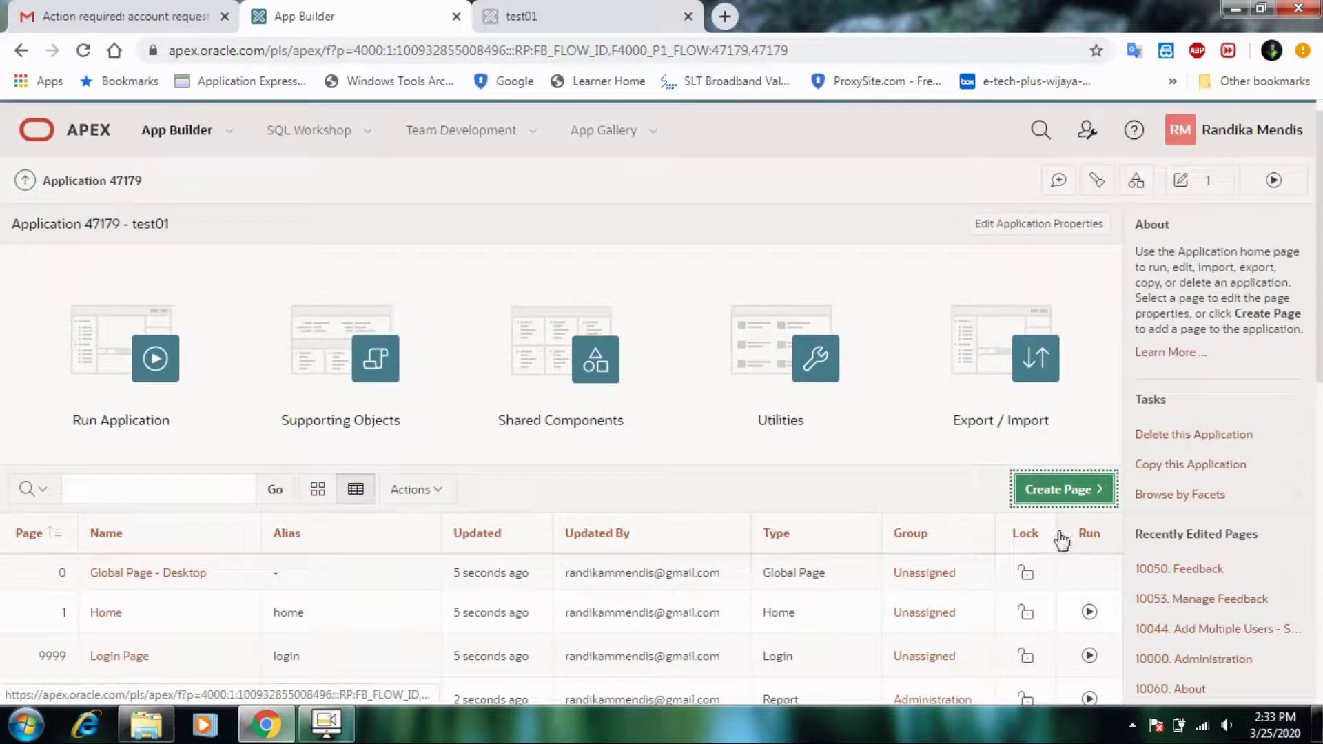
{"action": "left_click", "coordinate": [346, 132]}
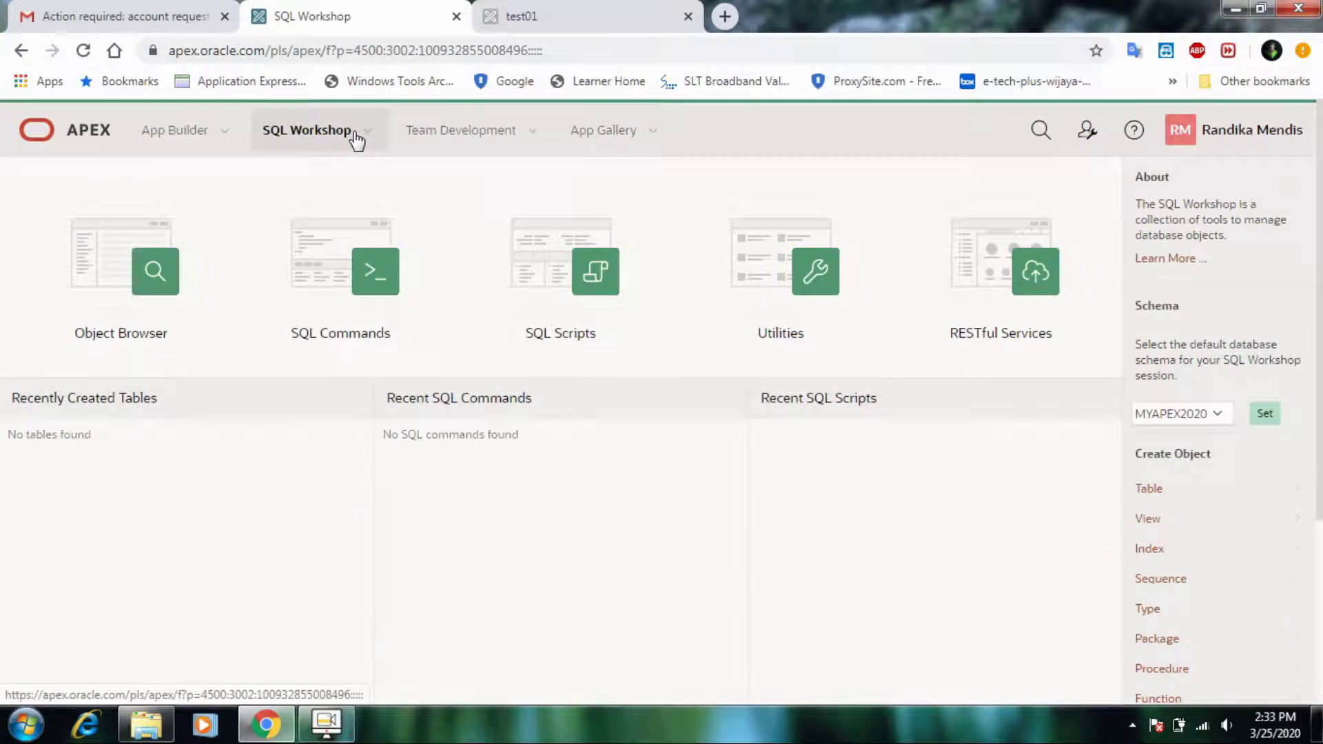
{"action": "left_click", "coordinate": [92, 244]}
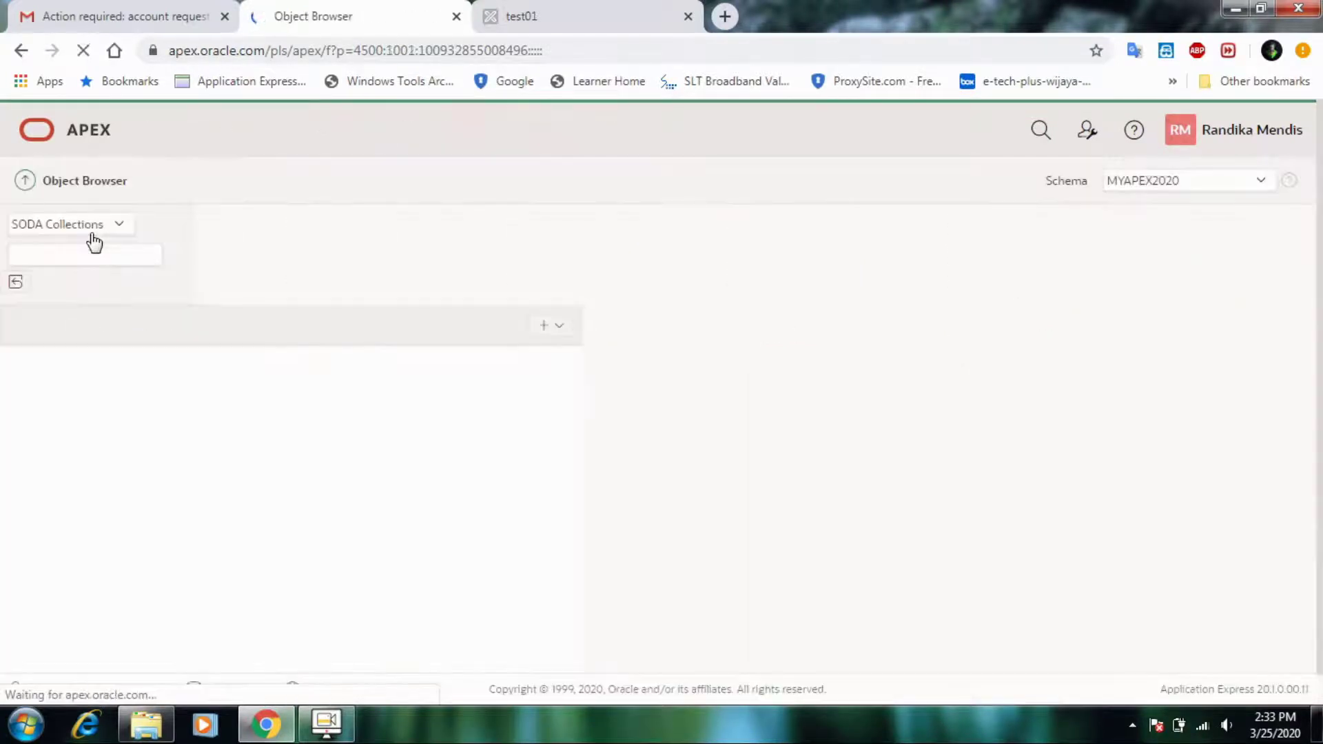
- Launch the Create Table wizard and begin entering the table name
{"action": "right_click", "coordinate": [497, 354]}
{"action": "left_click", "coordinate": [567, 298]}
{"action": "left_click", "coordinate": [1296, 224]}
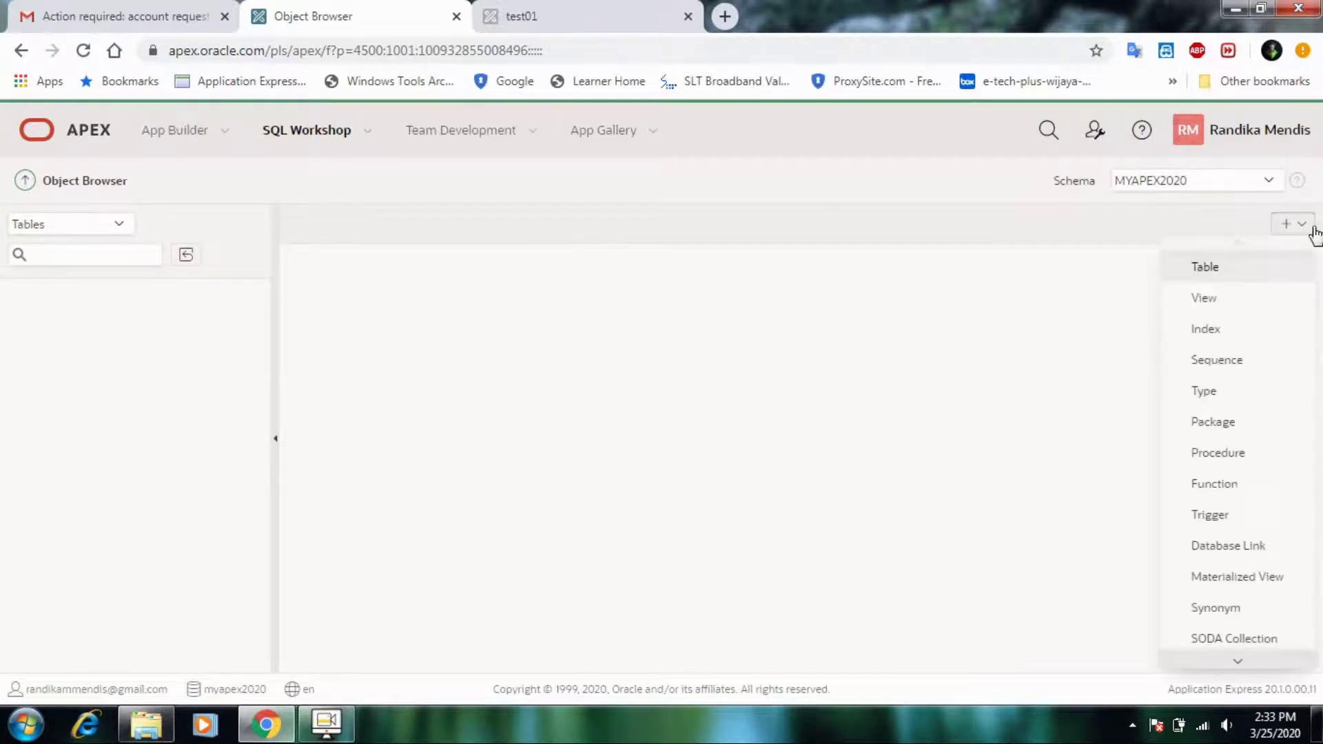
{"action": "left_click", "coordinate": [1235, 276]}
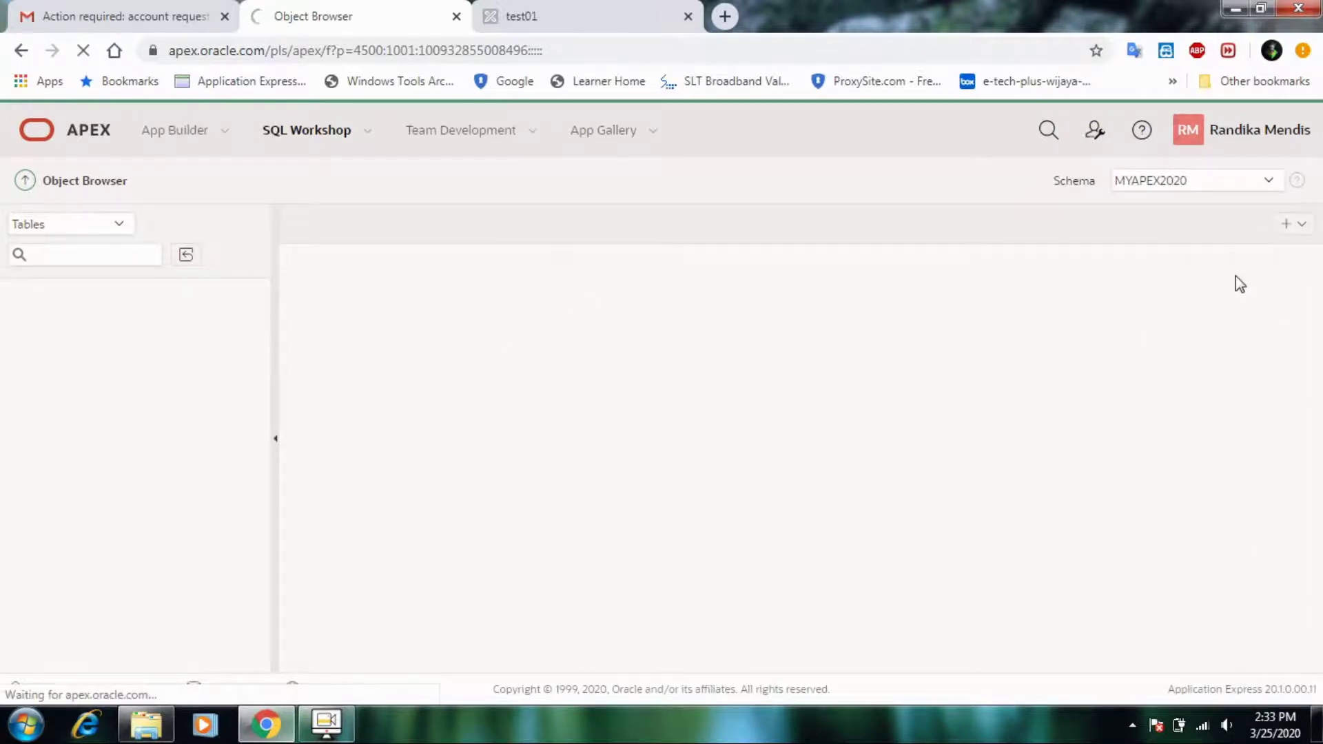
{"action": "left_click", "coordinate": [599, 422]}
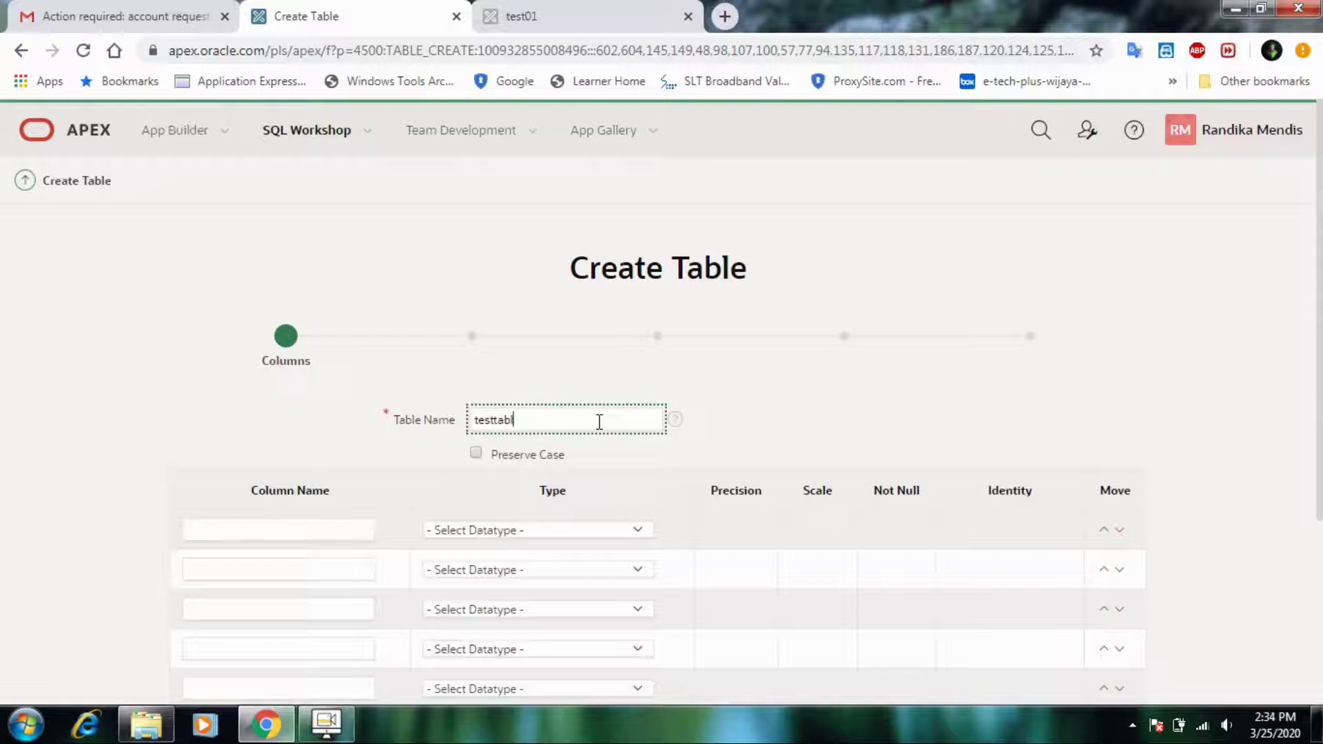
- Correct the table name to table01 and name the two columns seq and name
{"action": "key", "text": "BackSpace"}
{"action": "key", "text": "BackSpace"}
{"action": "key", "text": "BackSpace"}
{"action": "key", "text": "BackSpace"}
{"action": "scroll", "coordinate": [609, 467], "scroll_direction": "down", "scroll_amount": 3}
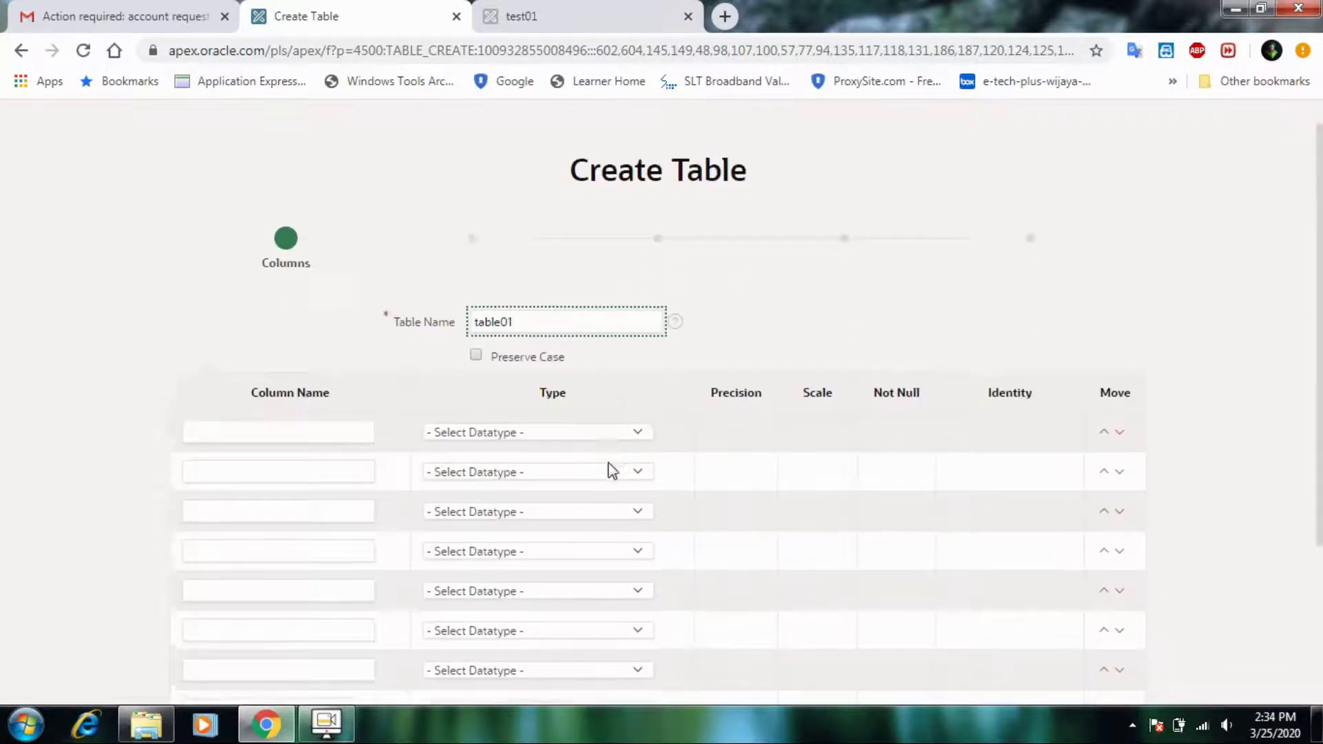
{"action": "left_click", "coordinate": [266, 327]}
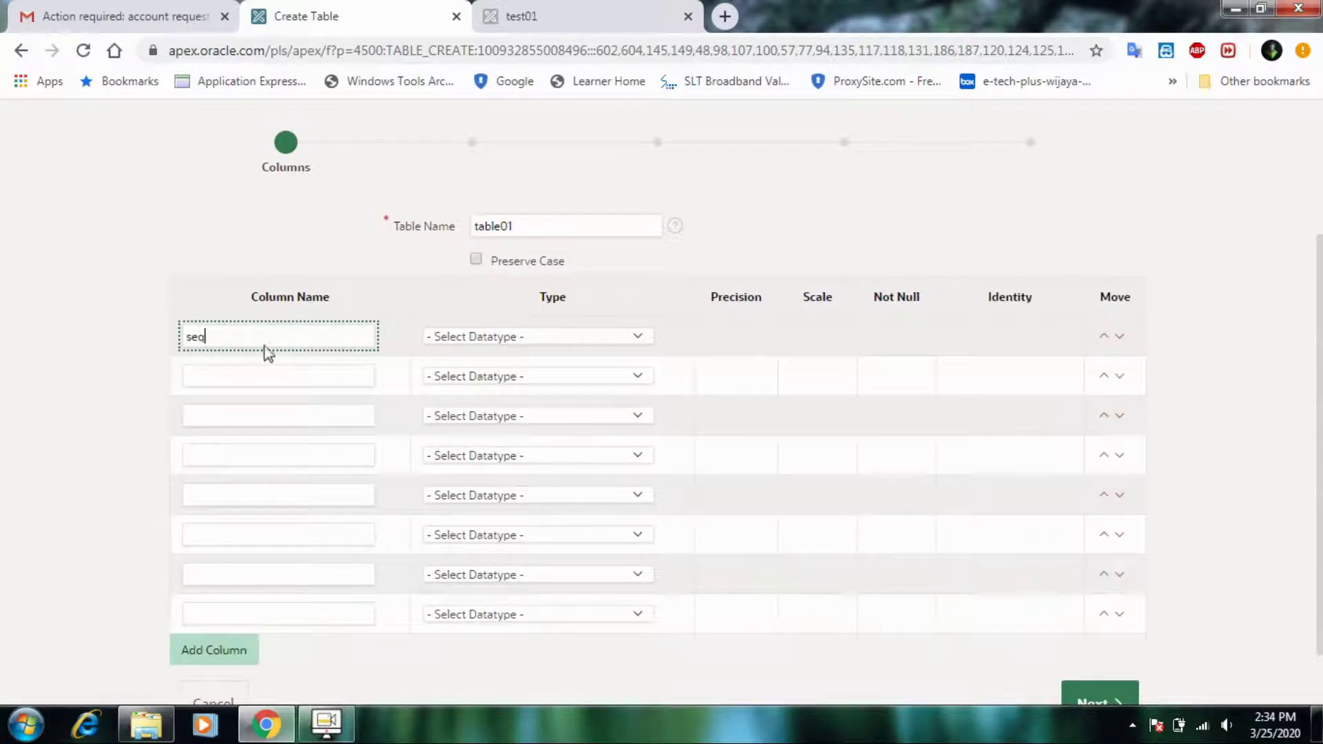
{"action": "left_click", "coordinate": [261, 384]}
{"action": "type", "text": "na"}
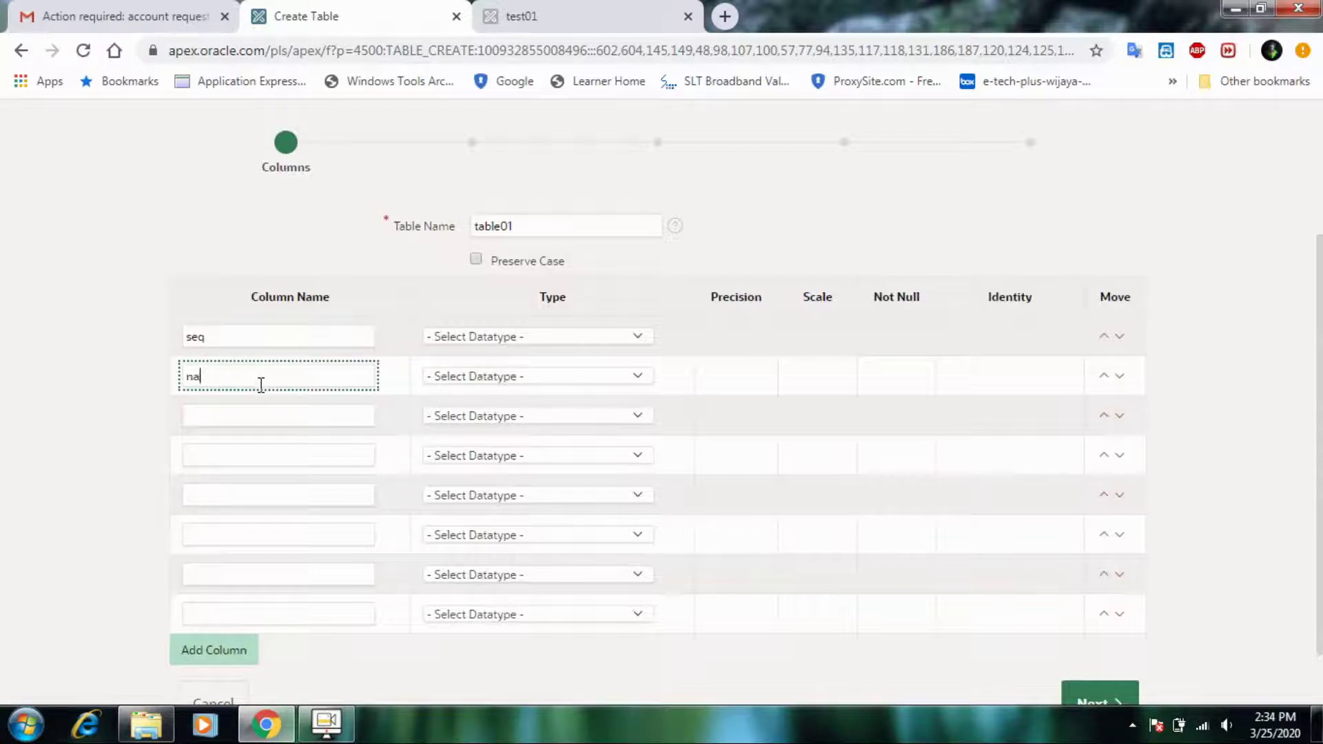
{"action": "type", "text": "me"}
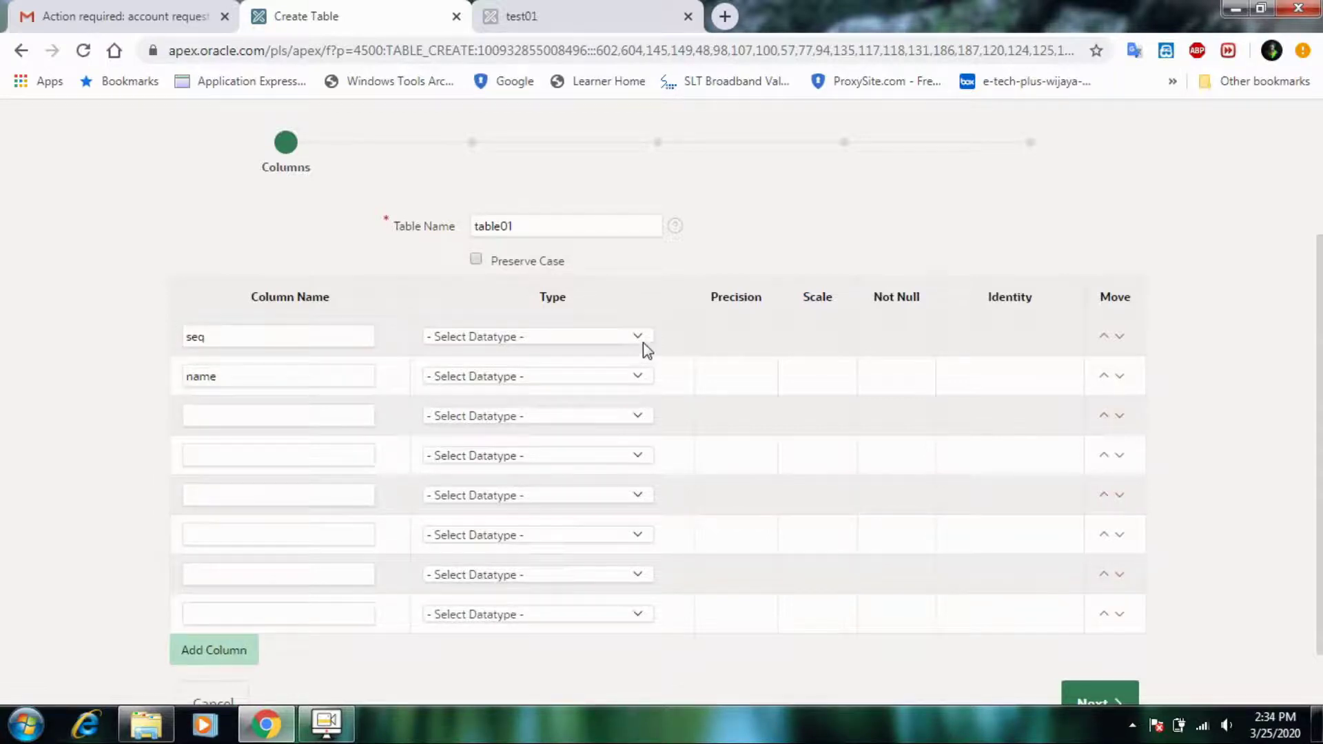
- Make seq a Not Null NUMBER column with precision 10
{"action": "left_click", "coordinate": [640, 343]}
{"action": "left_click", "coordinate": [613, 379]}
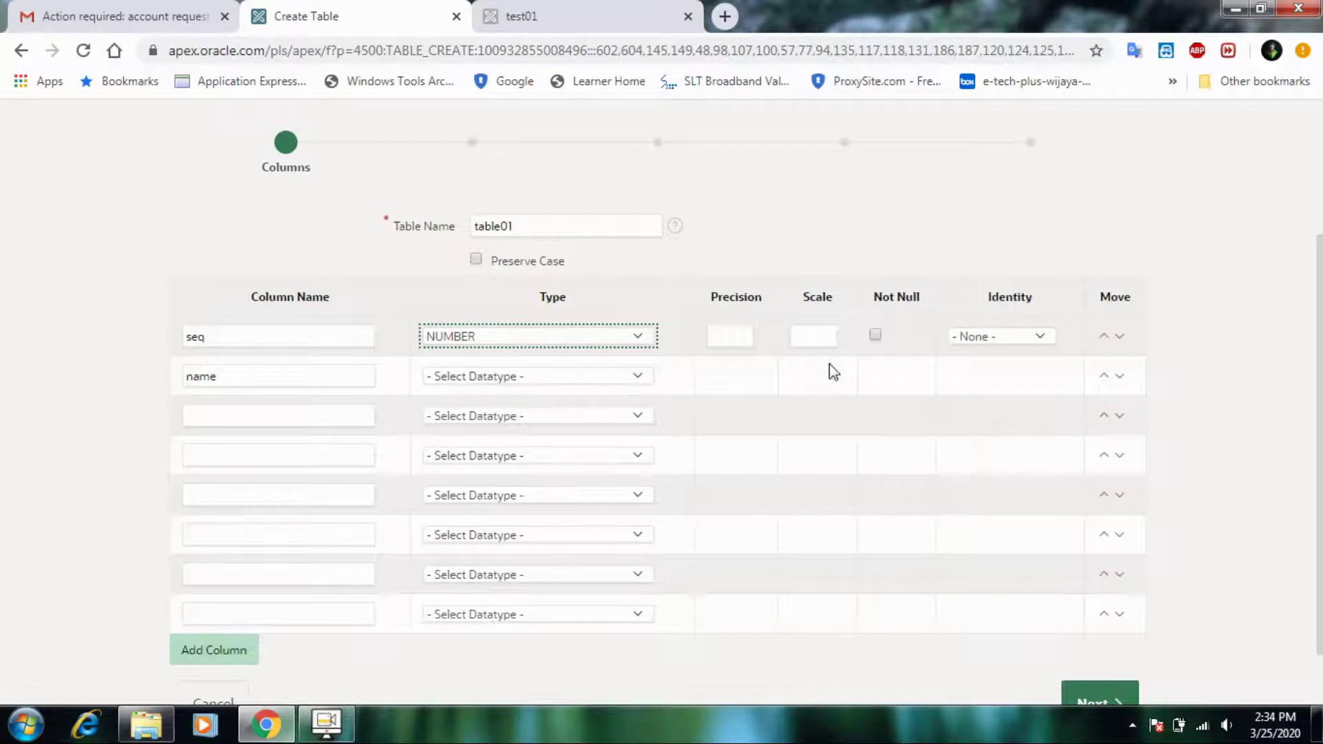
{"action": "left_click", "coordinate": [746, 336]}
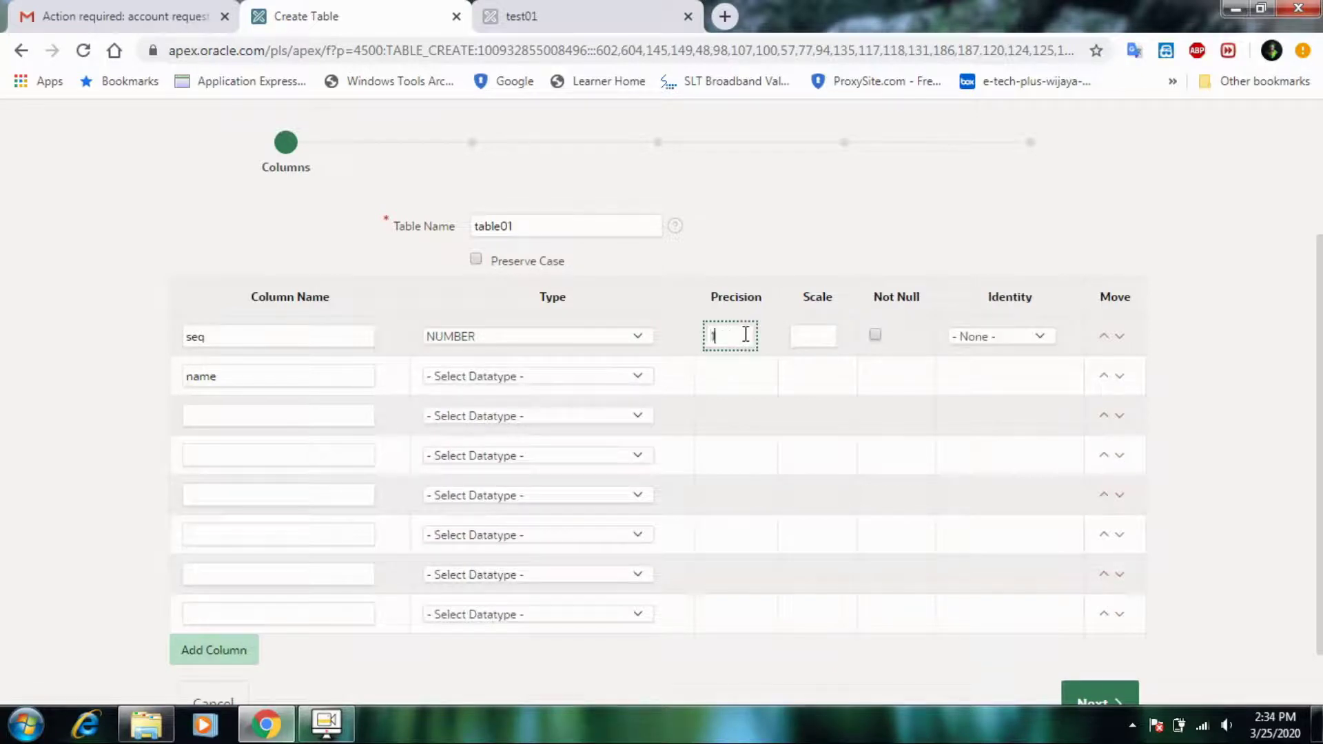
{"action": "type", "text": "10"}
{"action": "left_click", "coordinate": [876, 335]}
{"action": "left_click", "coordinate": [1032, 338]}
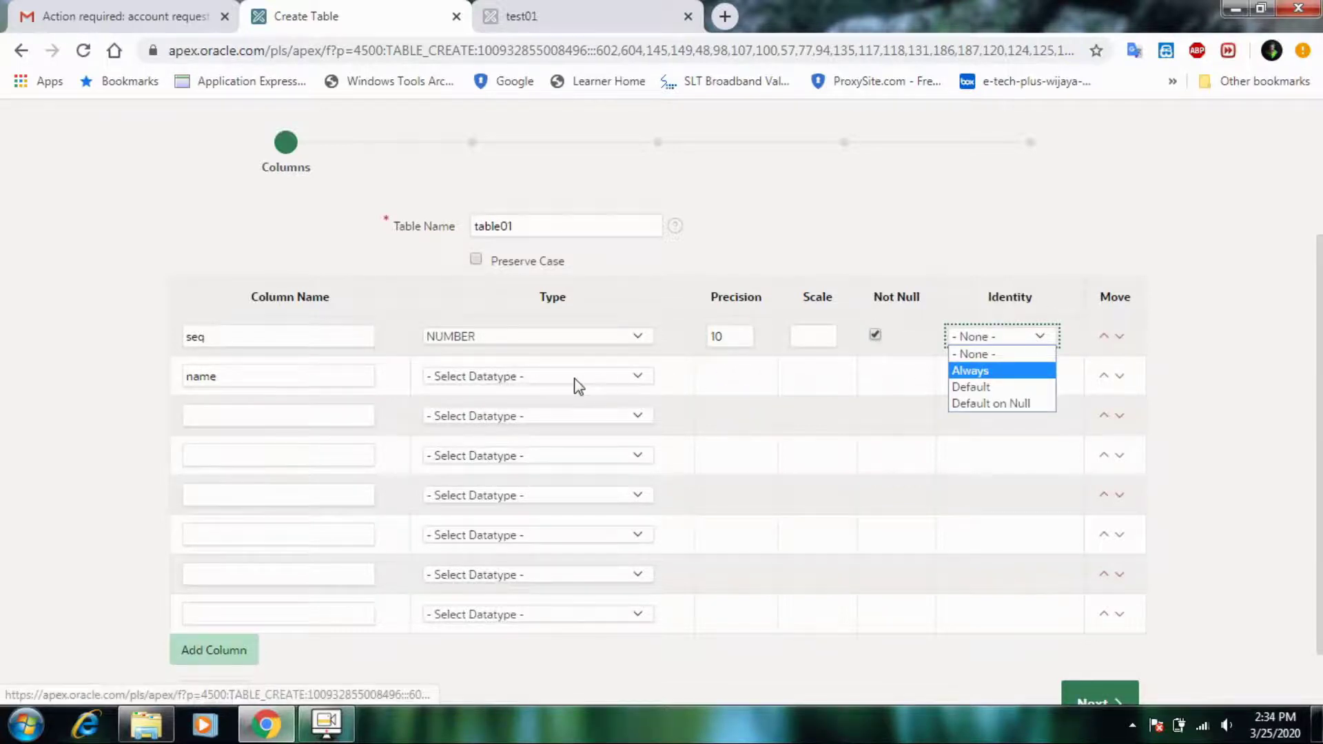
- Make name a Not Null VARCHAR2 column of length 50 and go to the Primary Key step
{"action": "left_click", "coordinate": [526, 383]}
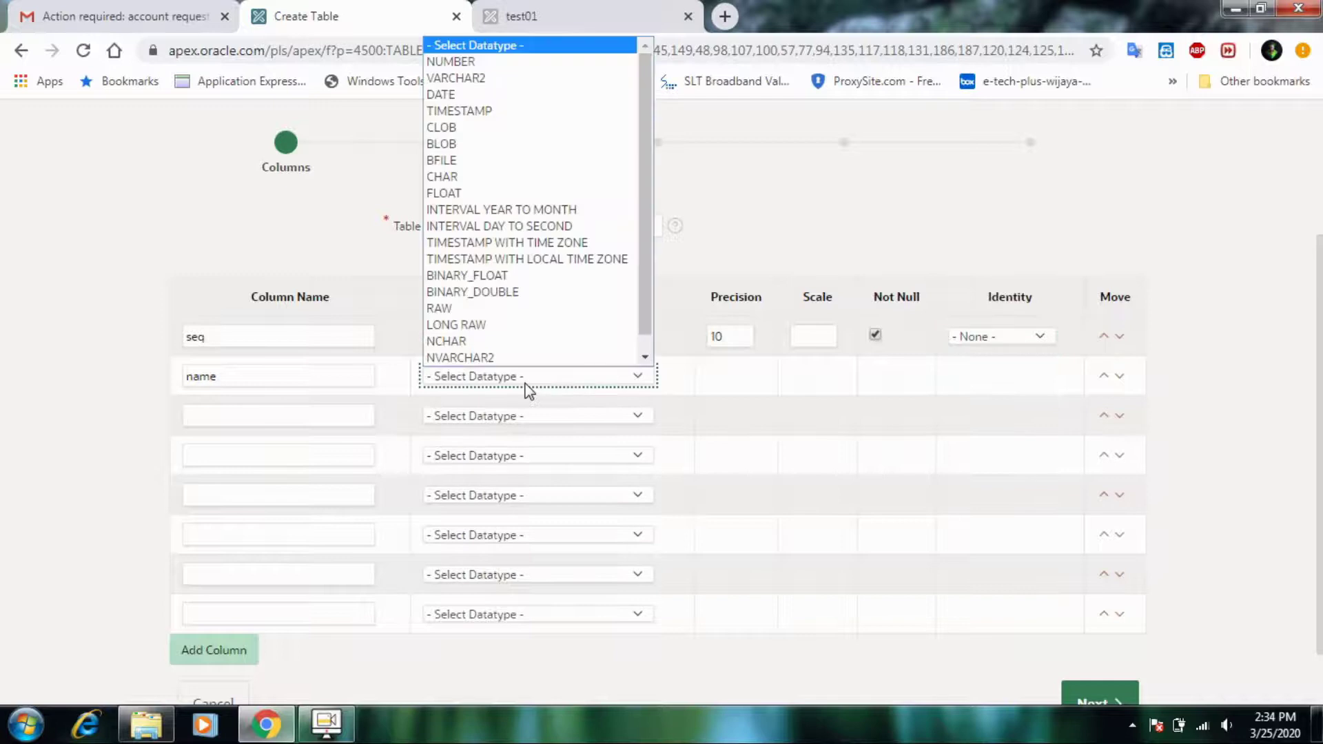
{"action": "left_click", "coordinate": [517, 78]}
{"action": "left_click", "coordinate": [811, 376]}
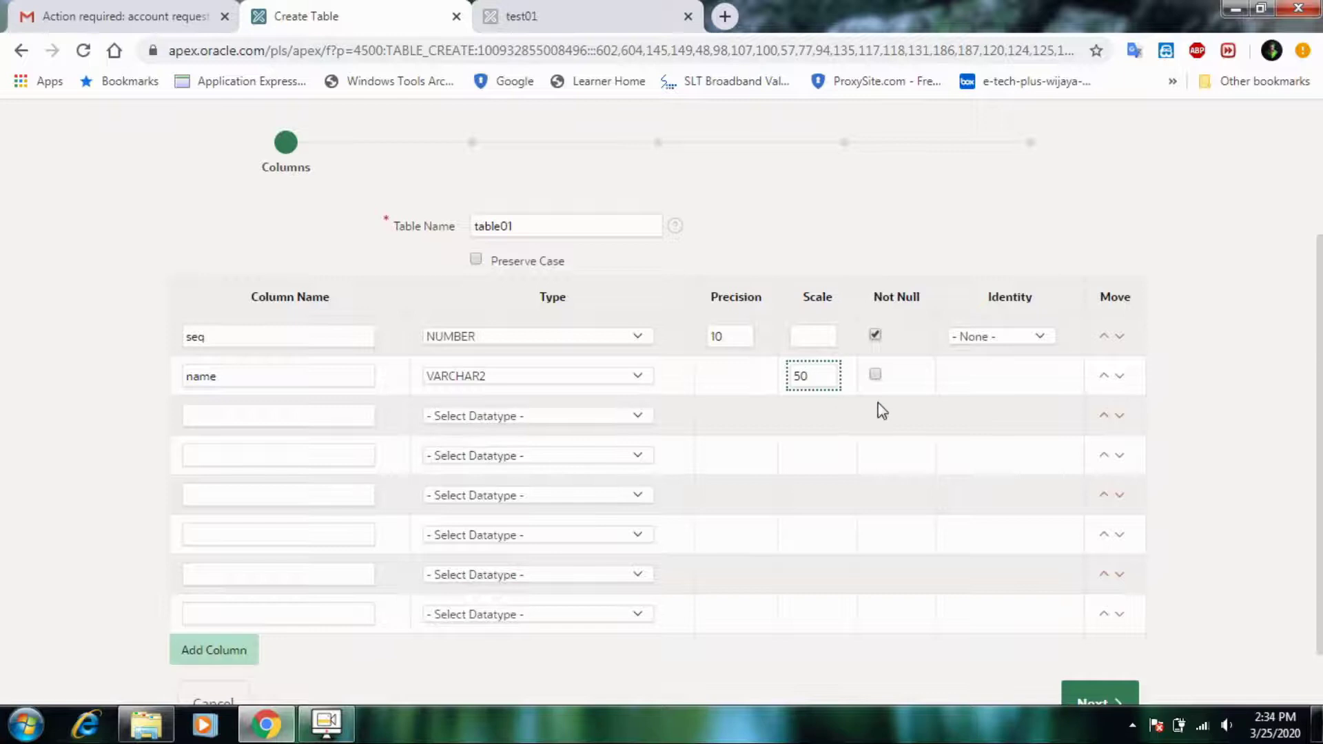
{"action": "left_click", "coordinate": [875, 374]}
{"action": "scroll", "coordinate": [1161, 700], "scroll_direction": "down", "scroll_amount": 1}
{"action": "left_click", "coordinate": [1099, 637]}
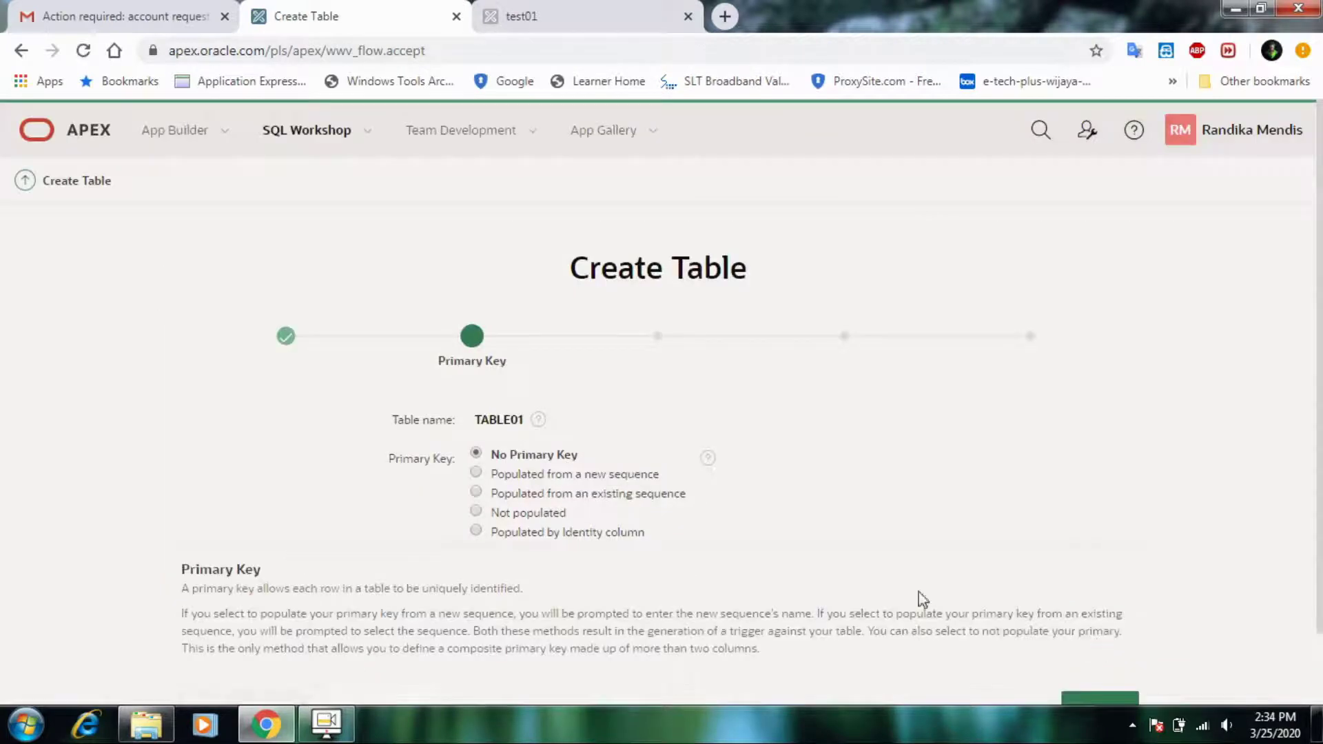
- Move past the Primary Key and Foreign Key steps without adding keys
{"action": "scroll", "coordinate": [481, 508], "scroll_direction": "down", "scroll_amount": 1}
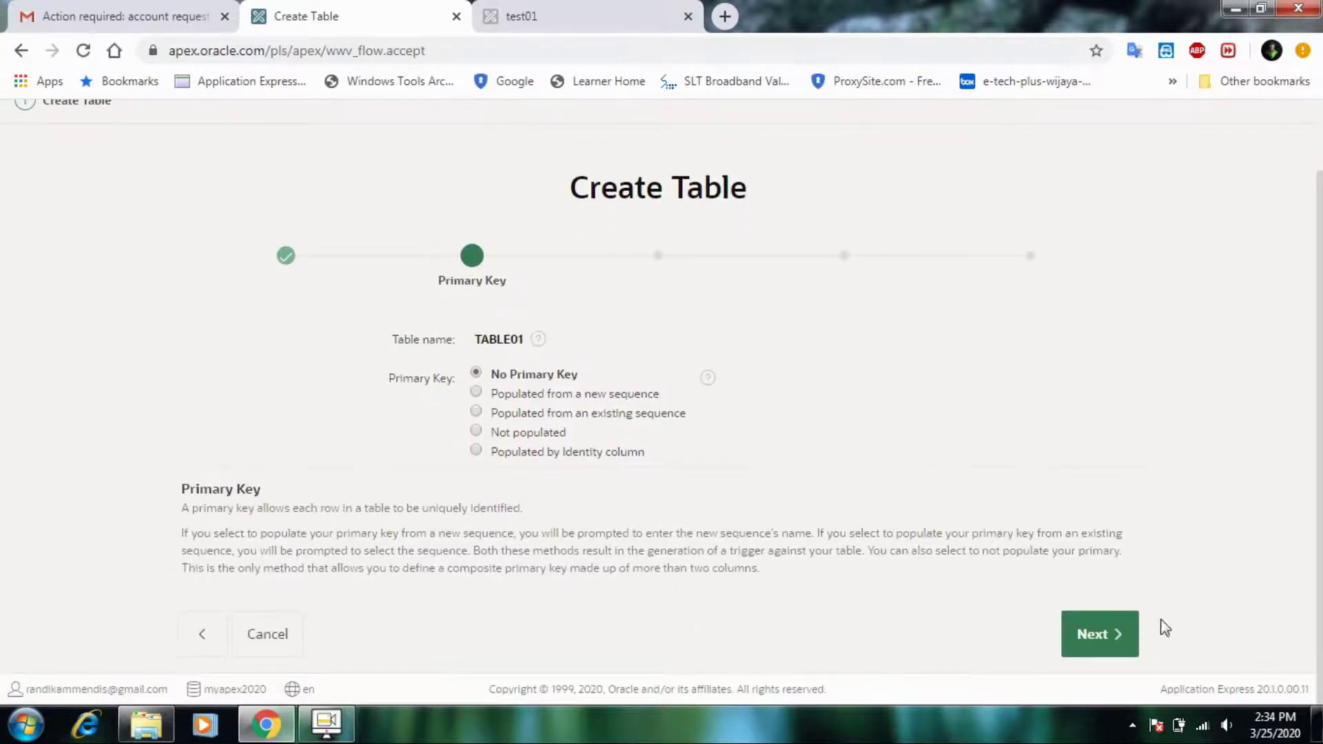
{"action": "mouse_move", "coordinate": [1107, 638]}
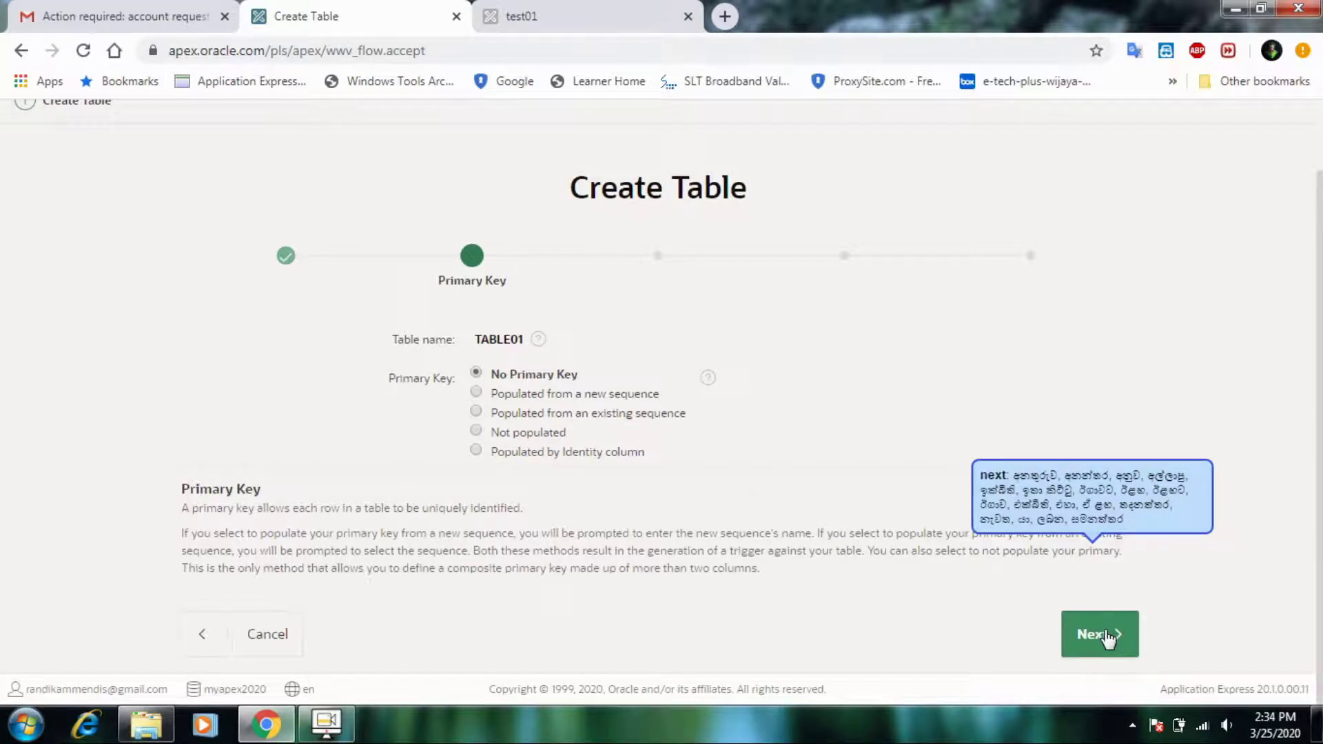
{"action": "left_click", "coordinate": [1107, 638]}
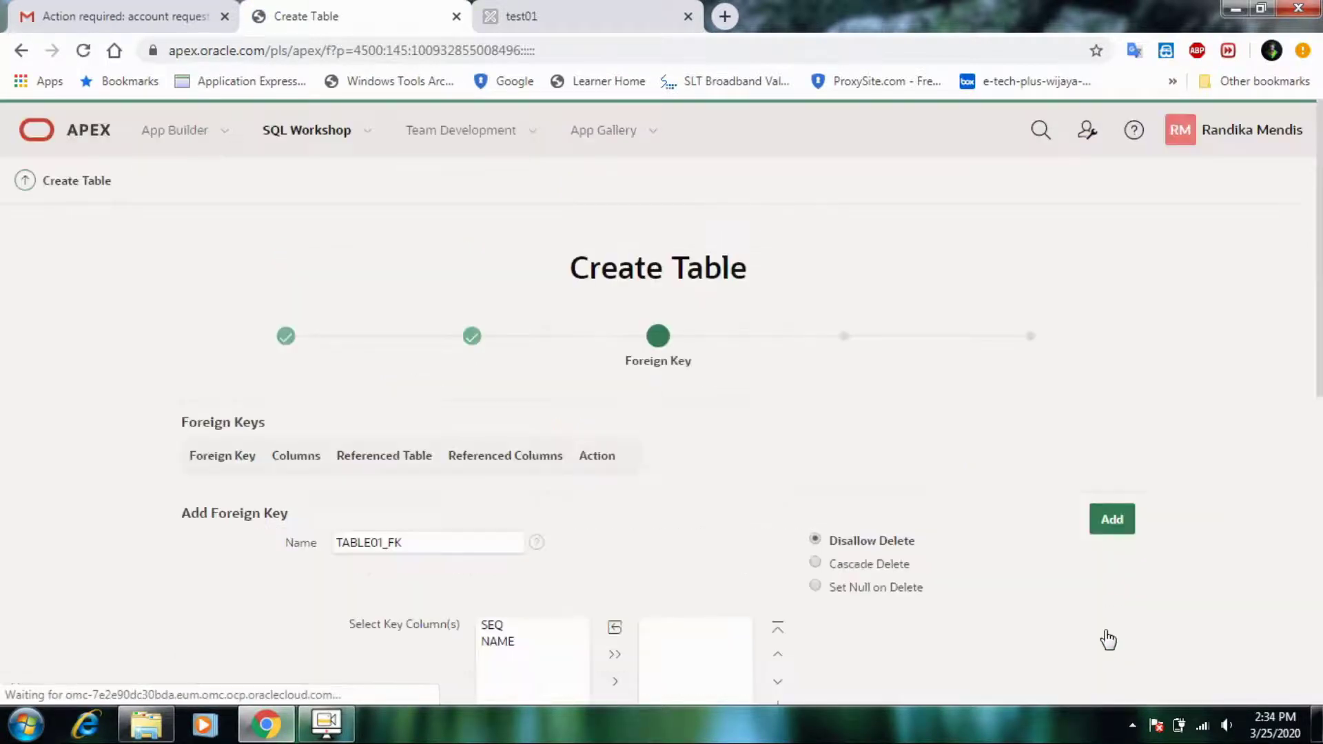
{"action": "scroll", "coordinate": [877, 643], "scroll_direction": "down", "scroll_amount": 1}
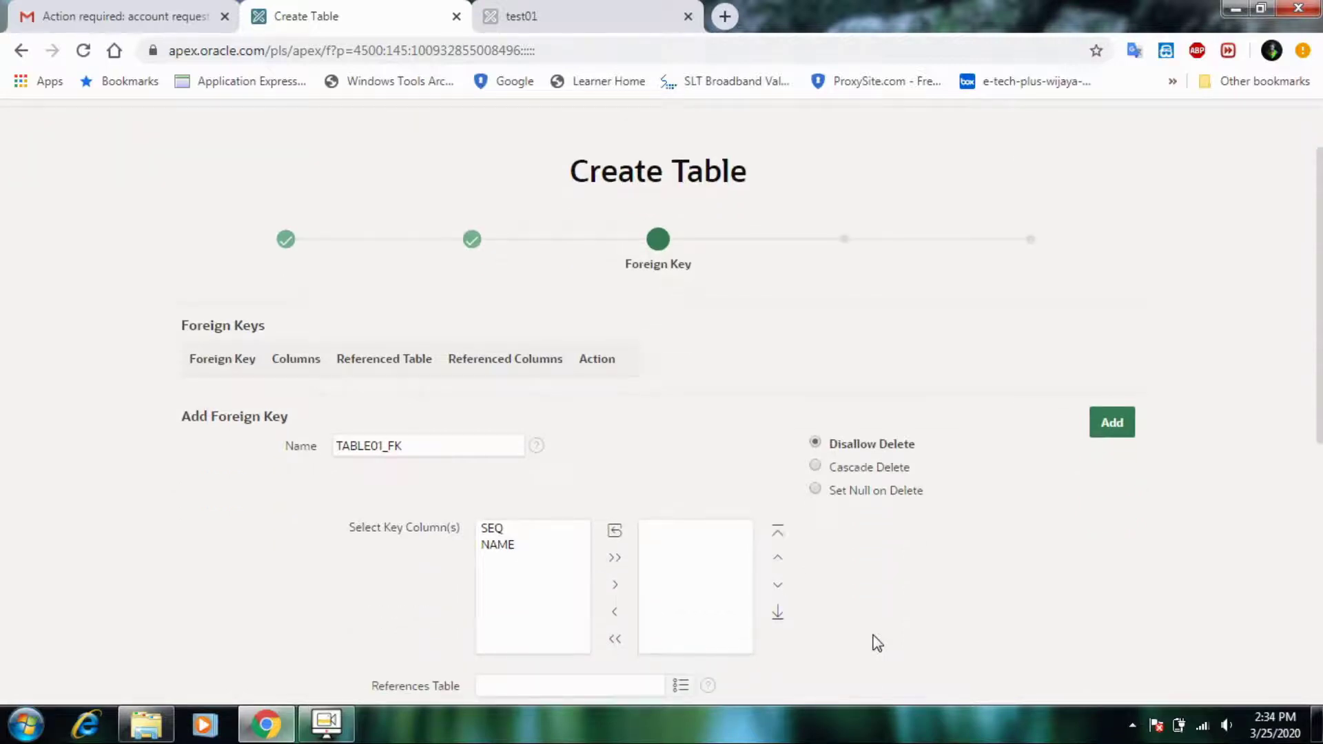
{"action": "scroll", "coordinate": [1060, 624], "scroll_direction": "down", "scroll_amount": 3}
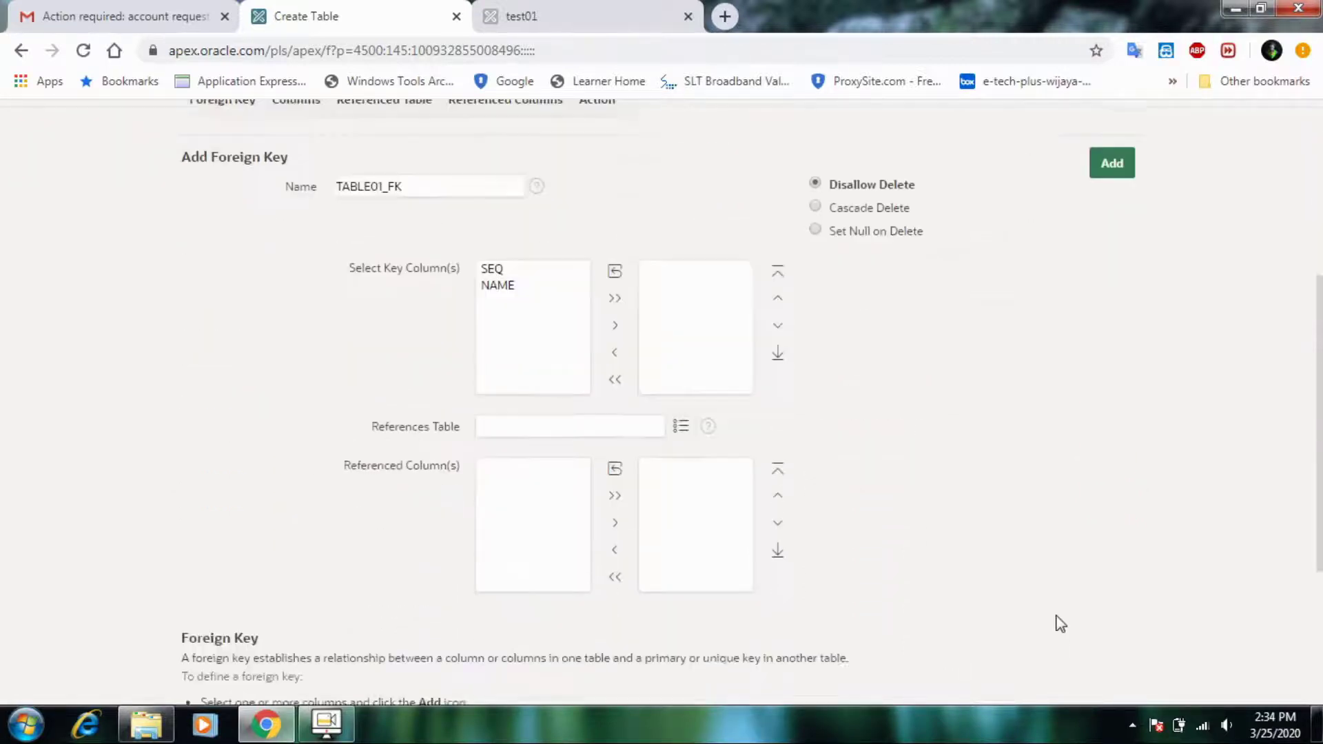
{"action": "scroll", "coordinate": [1040, 624], "scroll_direction": "up", "scroll_amount": 5}
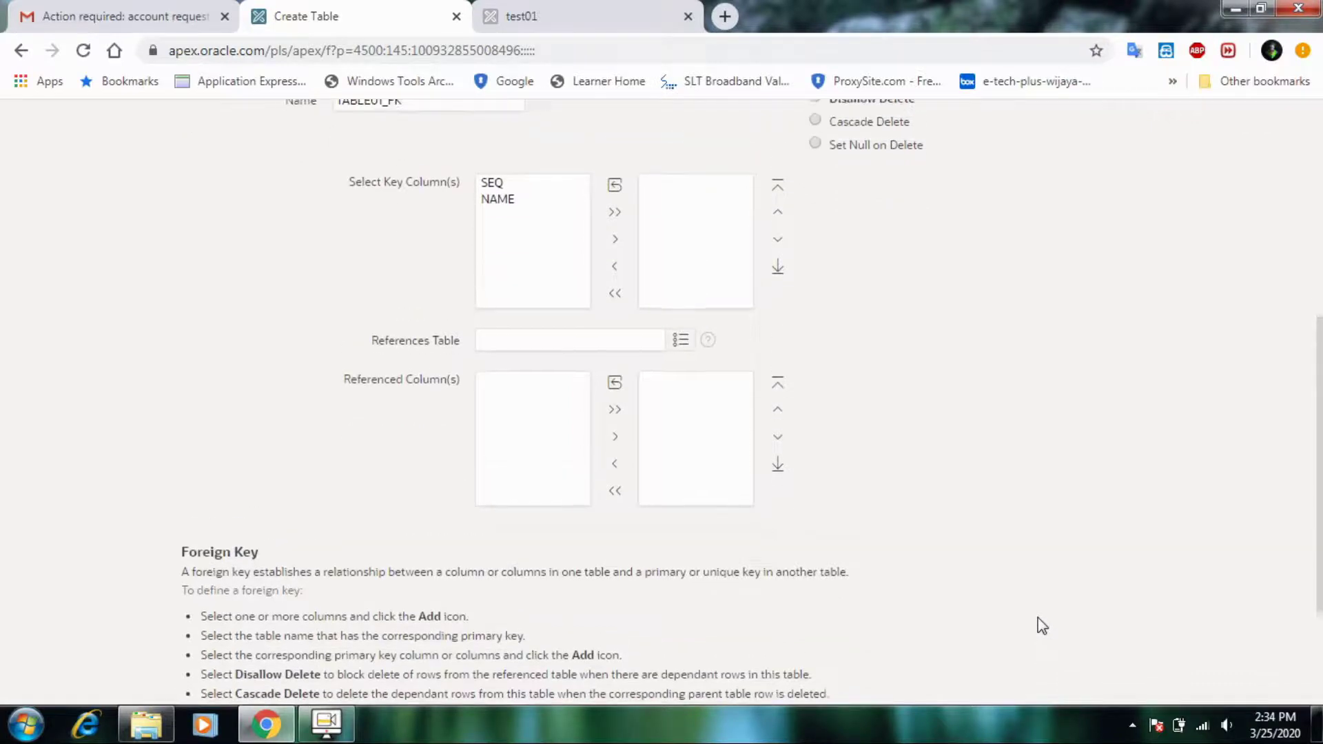
{"action": "scroll", "coordinate": [1119, 510], "scroll_direction": "down", "scroll_amount": 6}
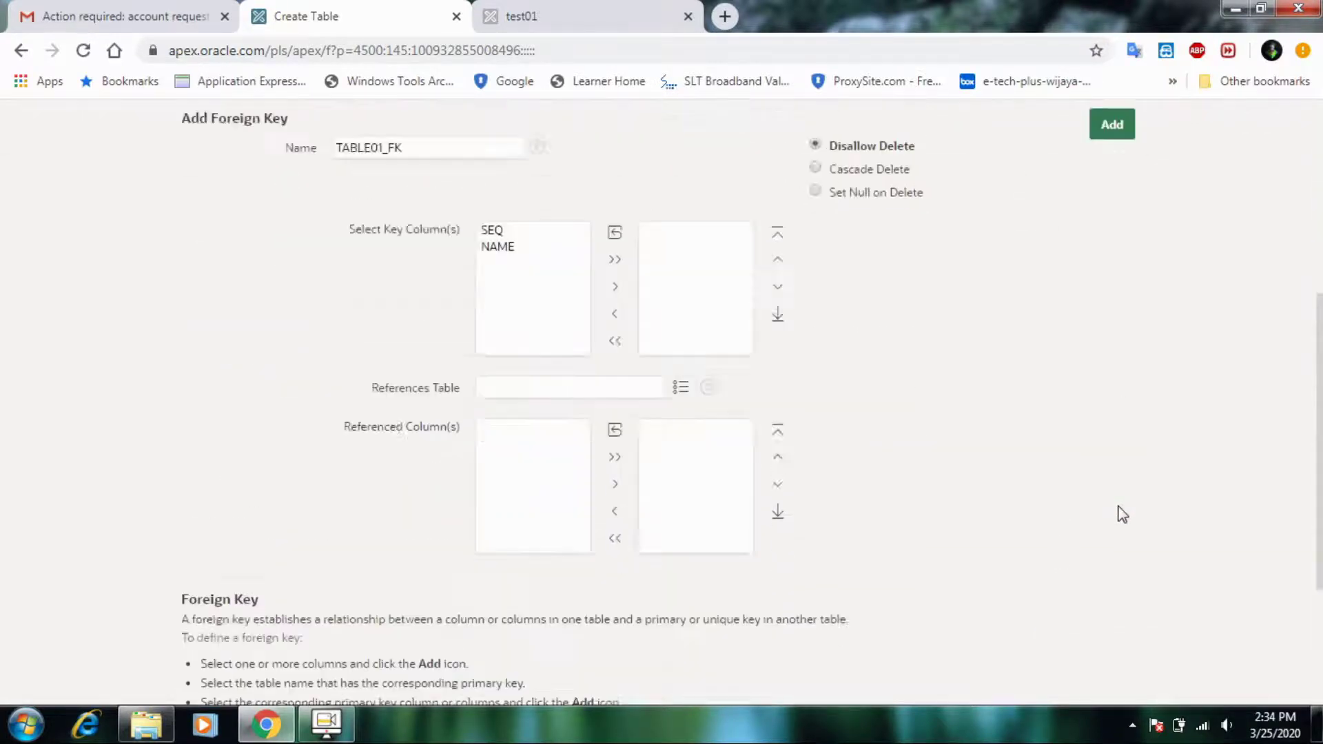
{"action": "left_click", "coordinate": [1102, 630]}
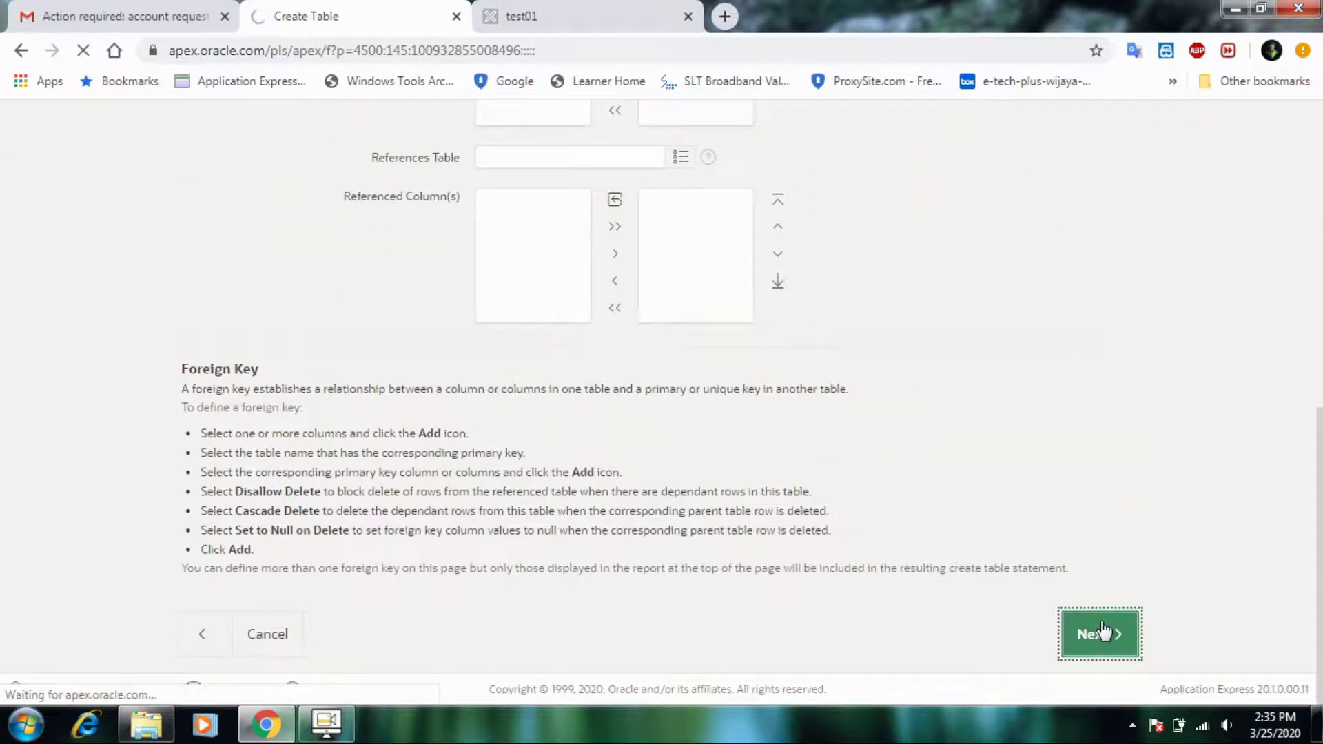
- Add a Unique constraint on SEQ and create TABLE01 in the MYAPEX2020 schema
{"action": "scroll", "coordinate": [1105, 631], "scroll_direction": "down", "scroll_amount": 3}
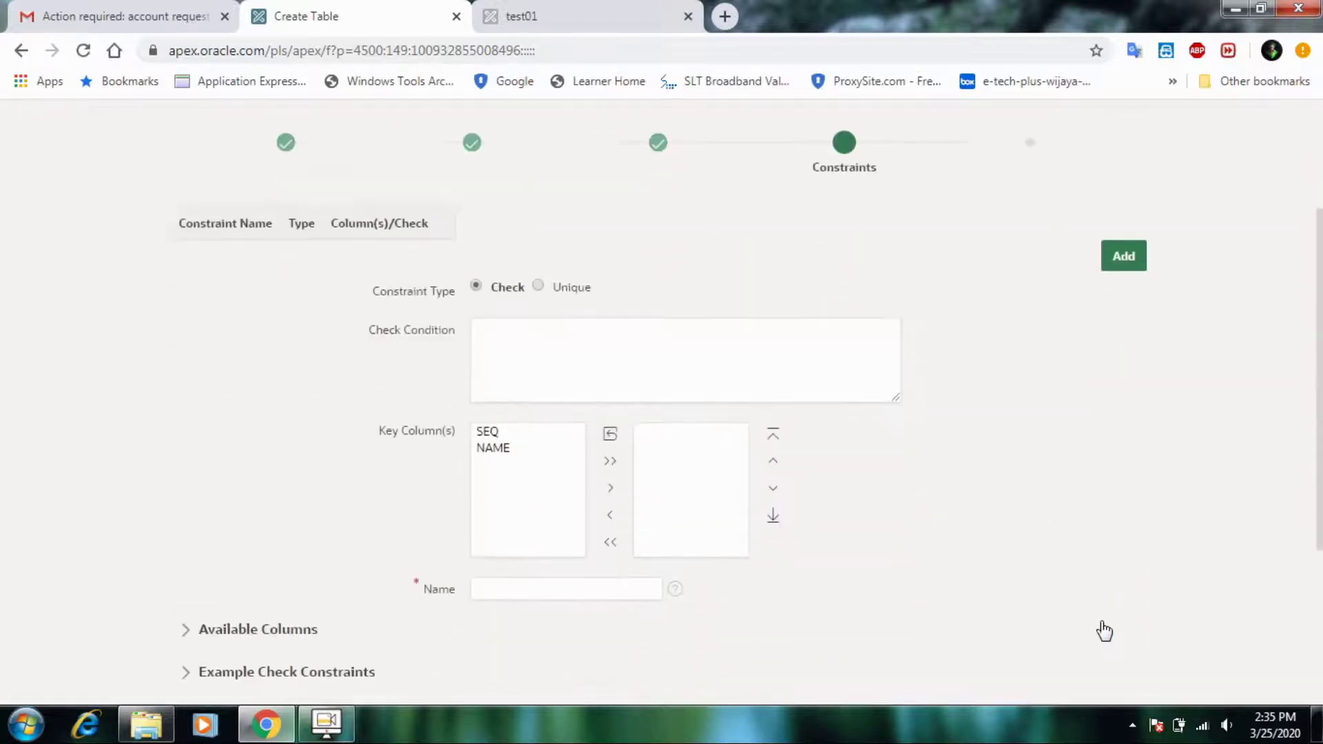
{"action": "scroll", "coordinate": [1104, 631], "scroll_direction": "down", "scroll_amount": 4}
{"action": "scroll", "coordinate": [1102, 629], "scroll_direction": "up", "scroll_amount": 1}
{"action": "scroll", "coordinate": [1102, 629], "scroll_direction": "down", "scroll_amount": 1}
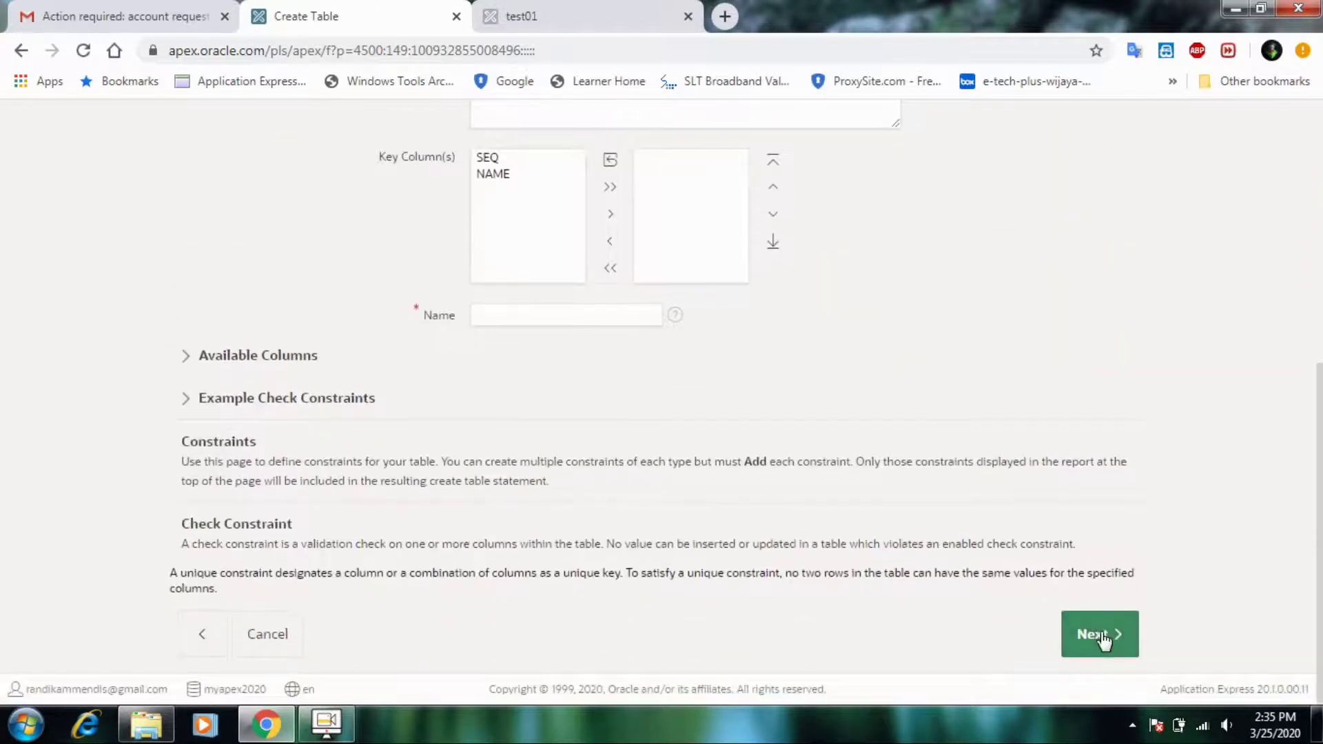
{"action": "scroll", "coordinate": [1102, 640], "scroll_direction": "up", "scroll_amount": 7}
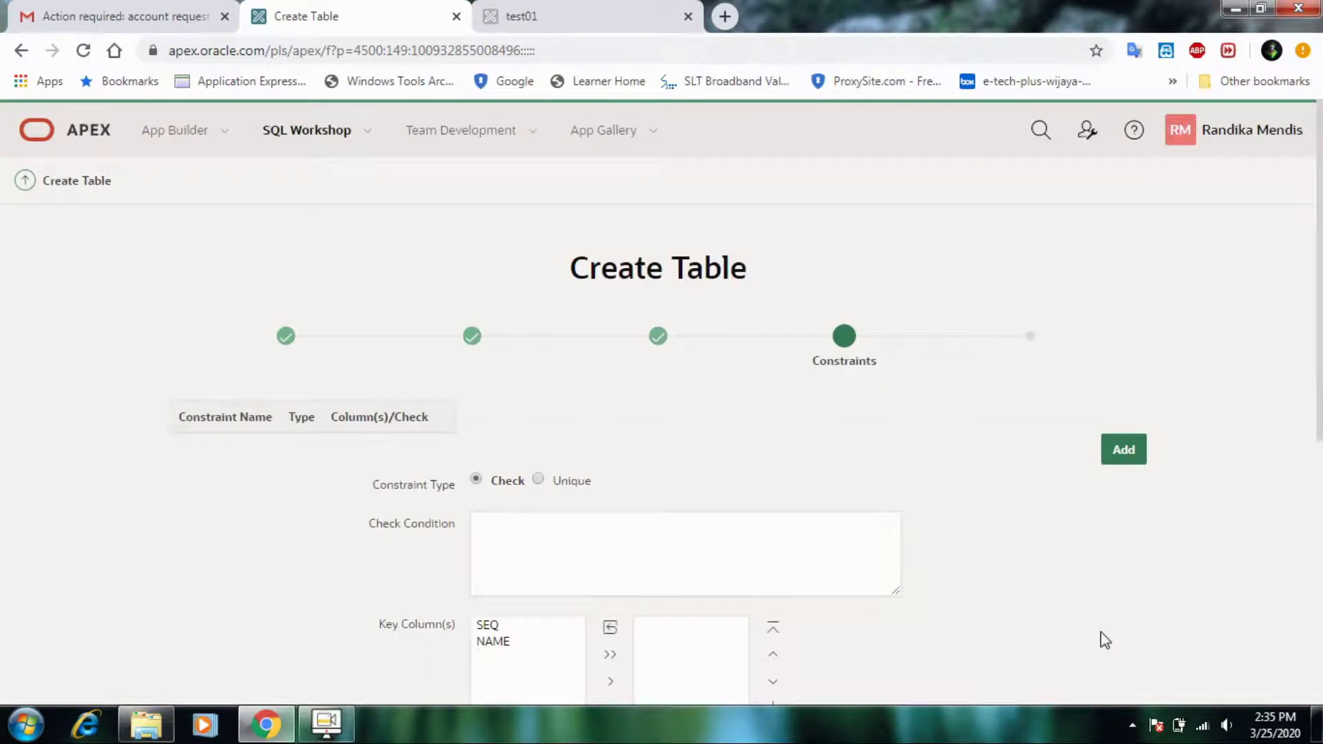
{"action": "left_click", "coordinate": [555, 482]}
{"action": "scroll", "coordinate": [552, 508], "scroll_direction": "down", "scroll_amount": 1}
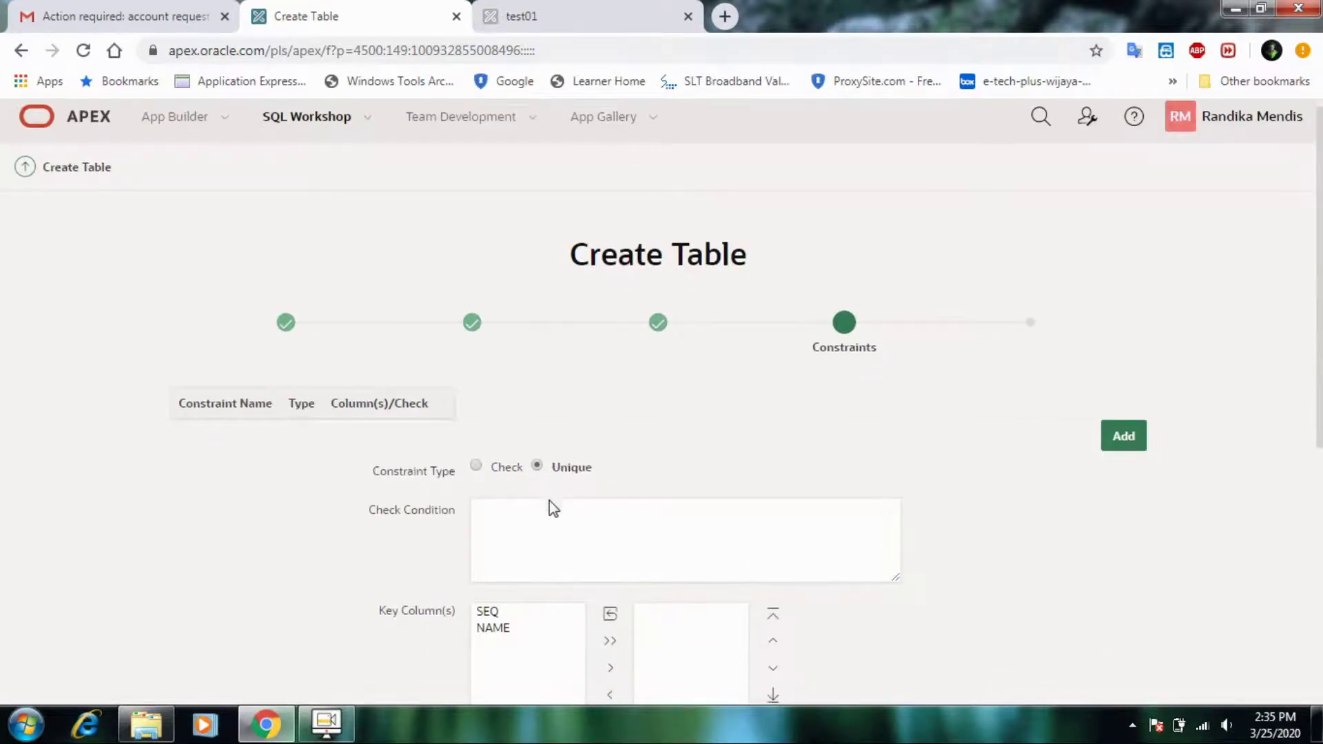
{"action": "left_click", "coordinate": [506, 529]}
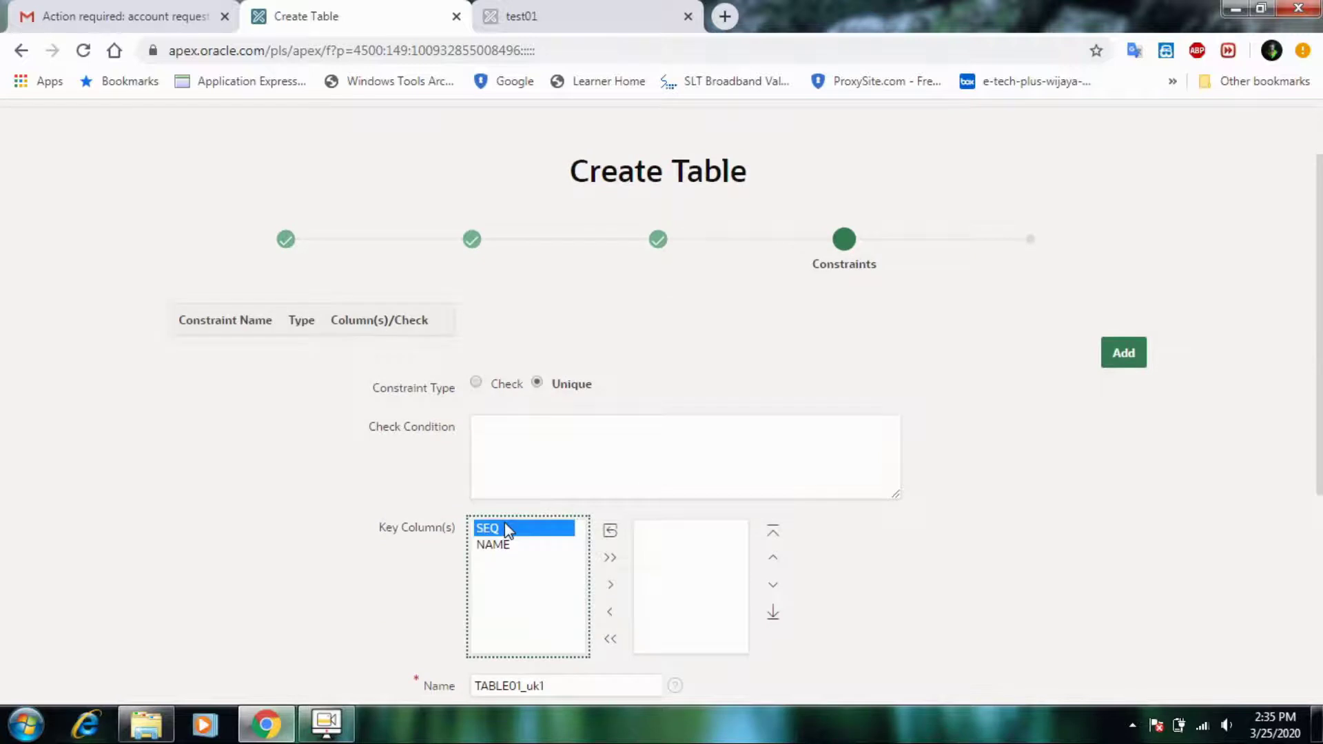
{"action": "left_click", "coordinate": [610, 584]}
{"action": "scroll", "coordinate": [780, 622], "scroll_direction": "down", "scroll_amount": 5}
{"action": "left_click", "coordinate": [1122, 655]}
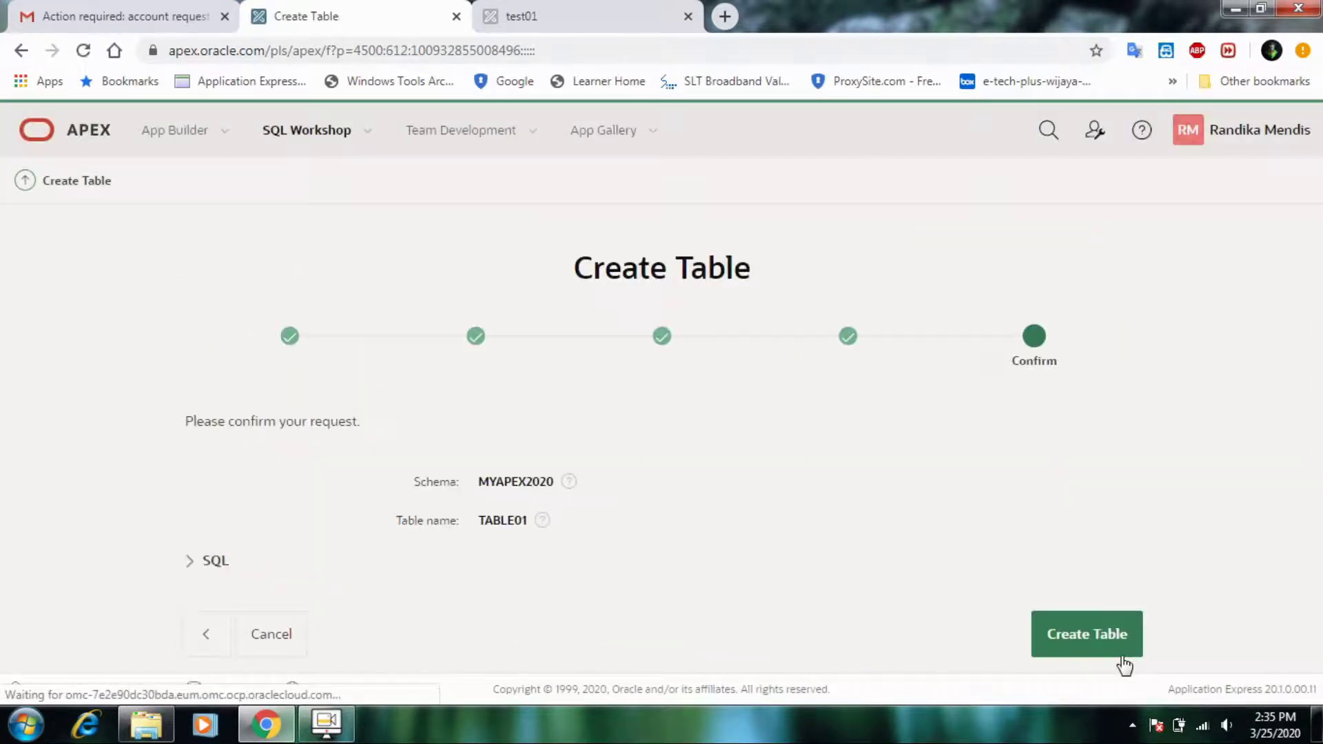
{"action": "left_click", "coordinate": [1120, 643]}
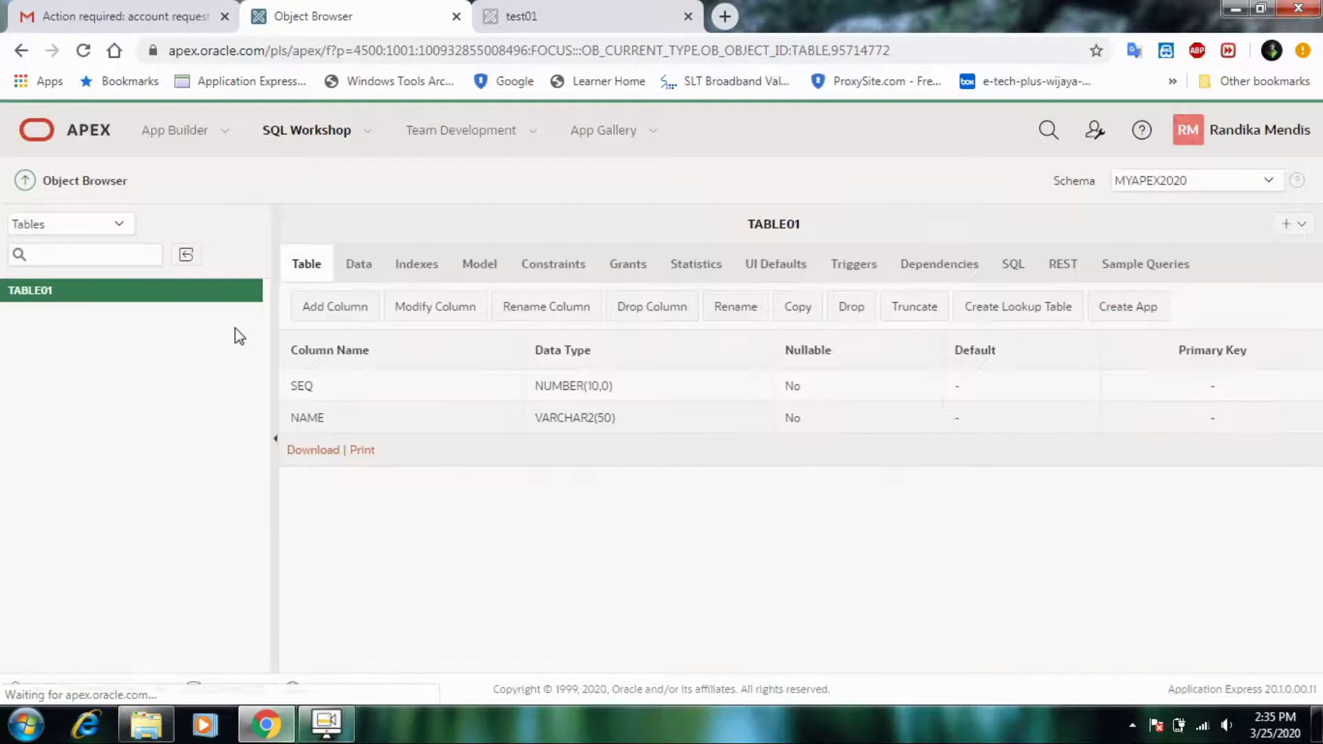
- Open application 47179 'test01' from App Builder and begin a new page
{"action": "left_click", "coordinate": [184, 135]}
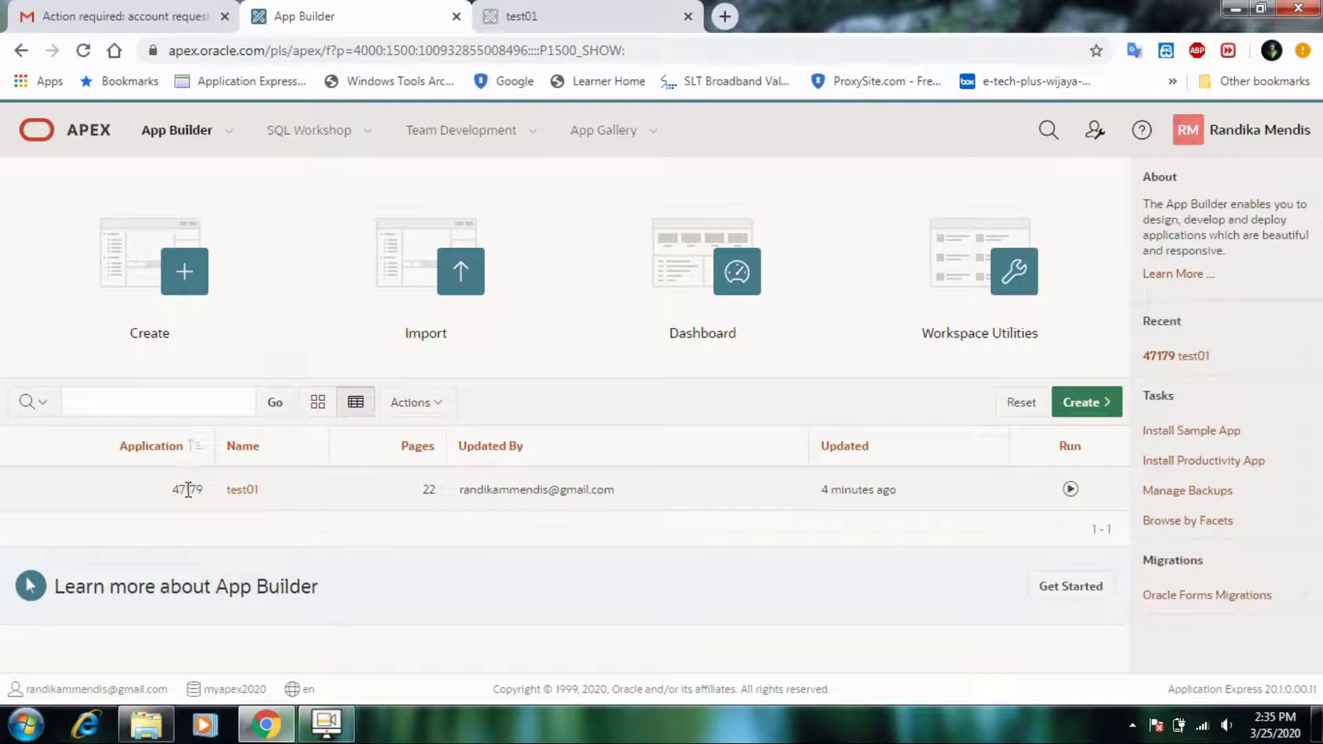
{"action": "left_click", "coordinate": [244, 491]}
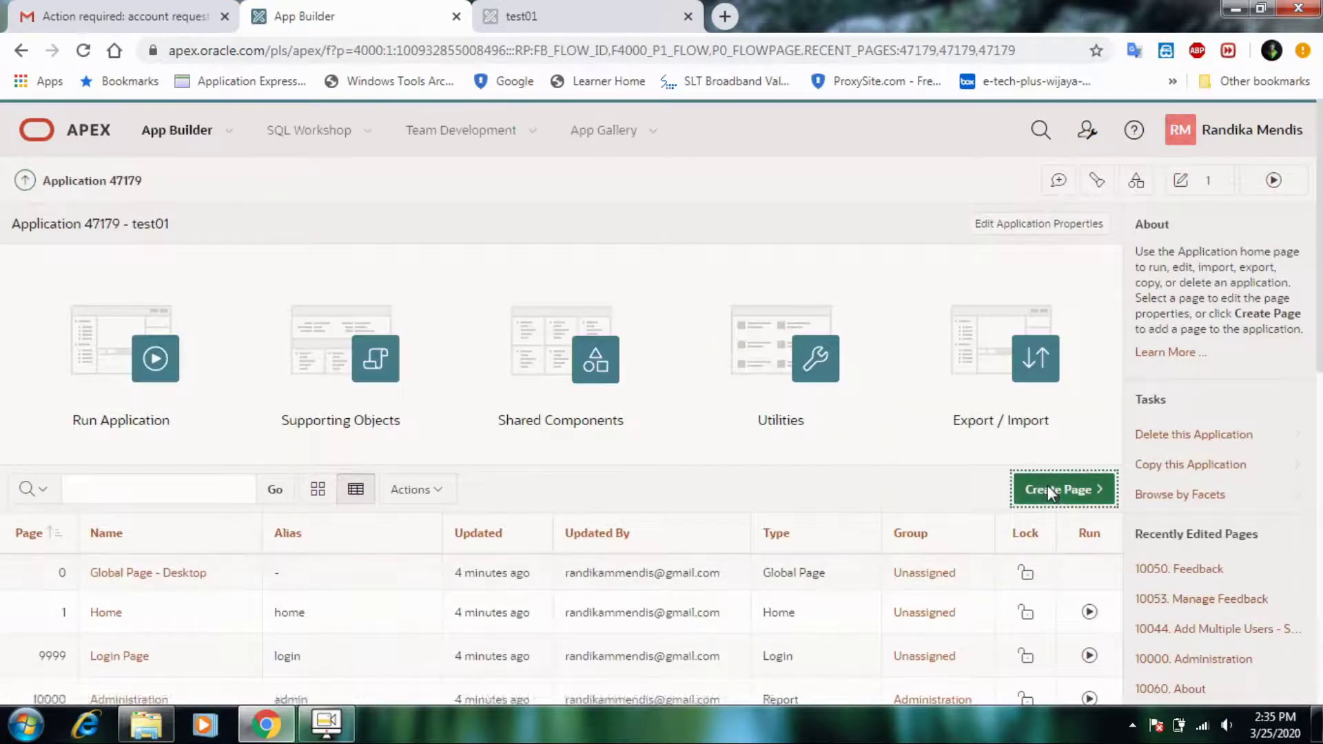
{"action": "left_click", "coordinate": [1048, 487]}
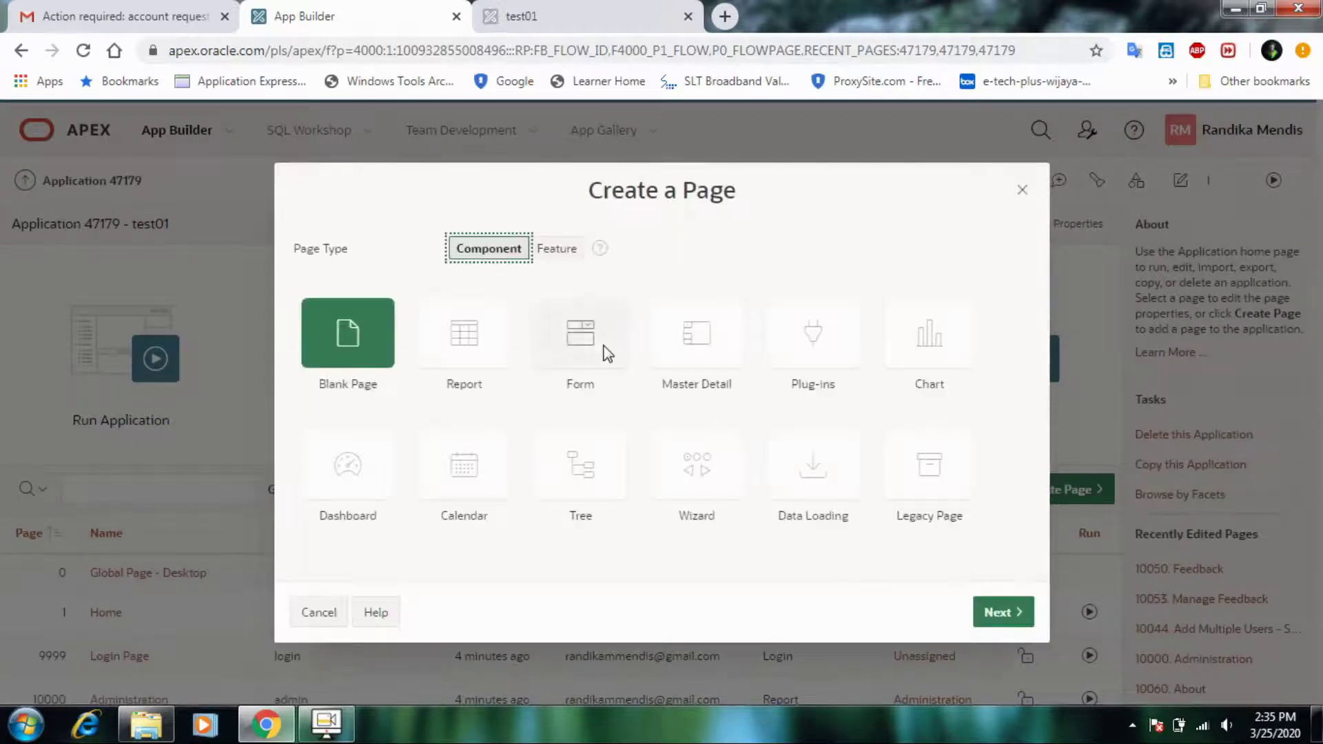
- Choose a Report with Form page, naming the pages 'test report' and 'test form'
{"action": "left_click", "coordinate": [588, 346]}
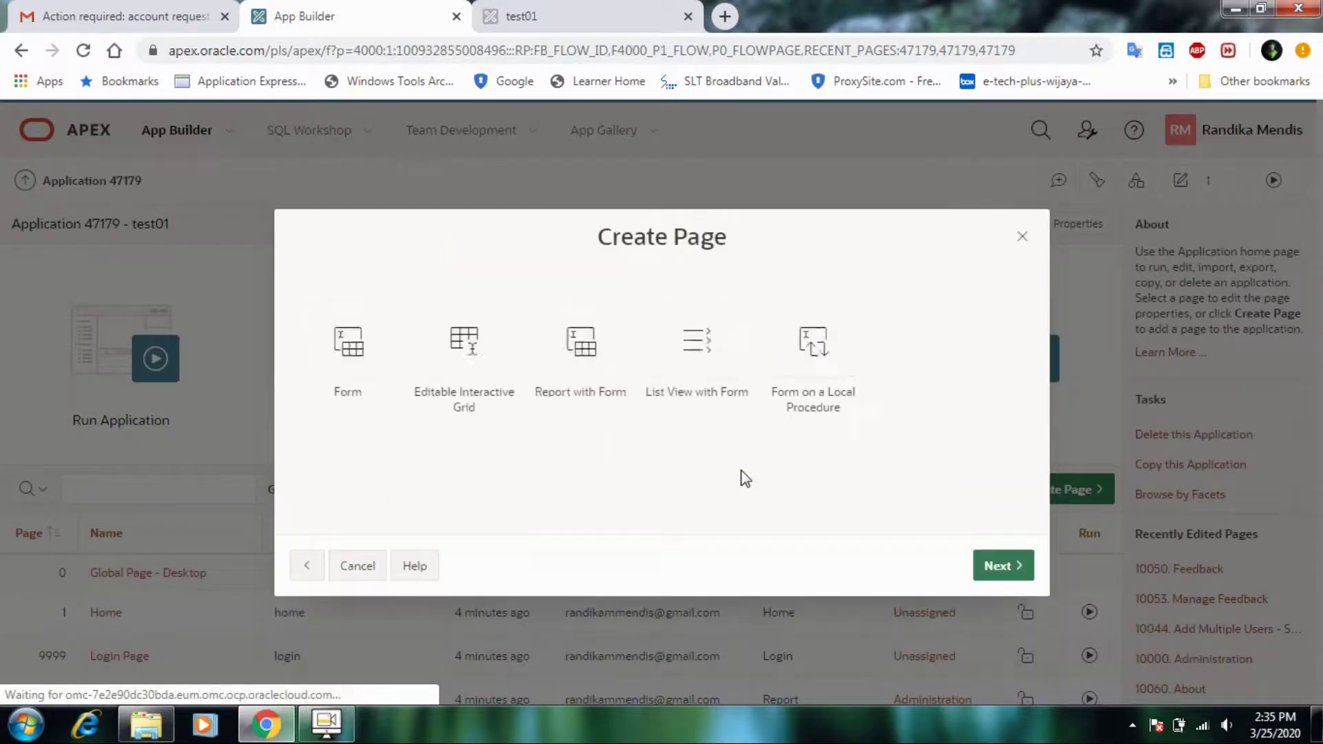
{"action": "left_click", "coordinate": [583, 363]}
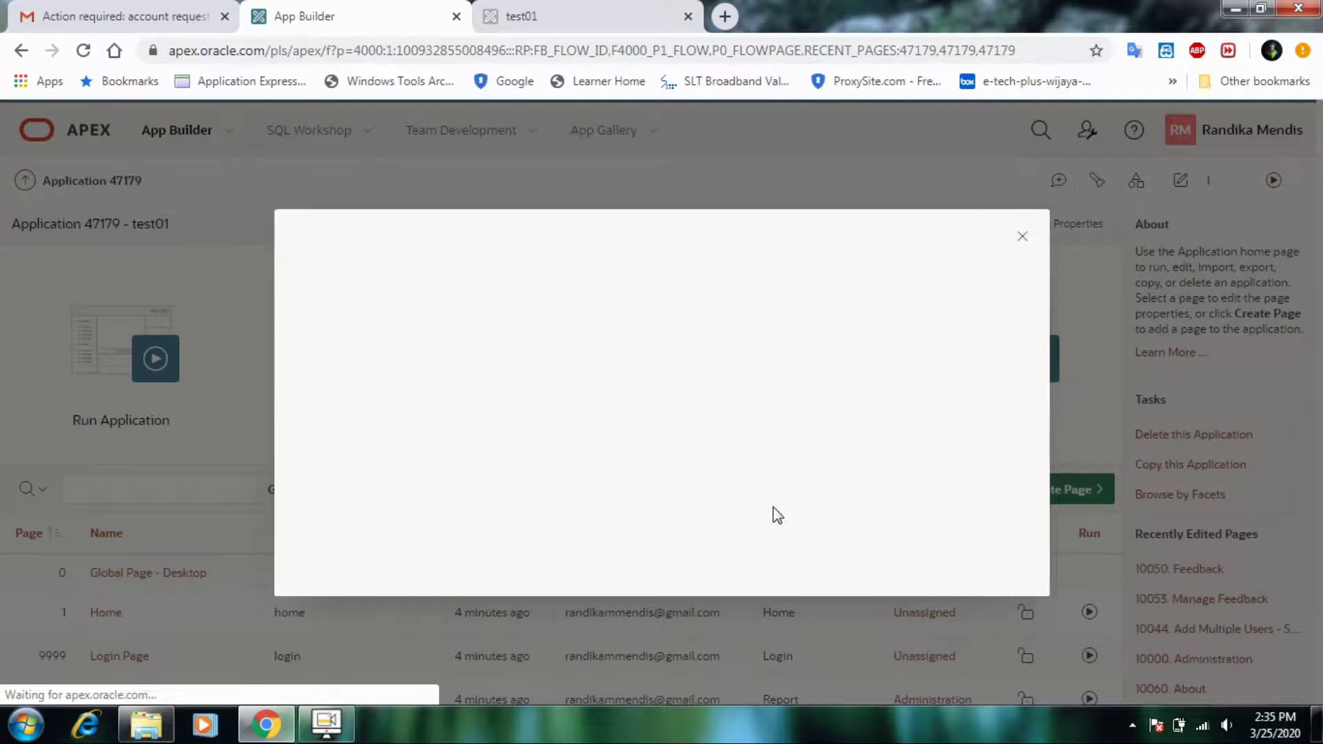
{"action": "left_click", "coordinate": [585, 367]}
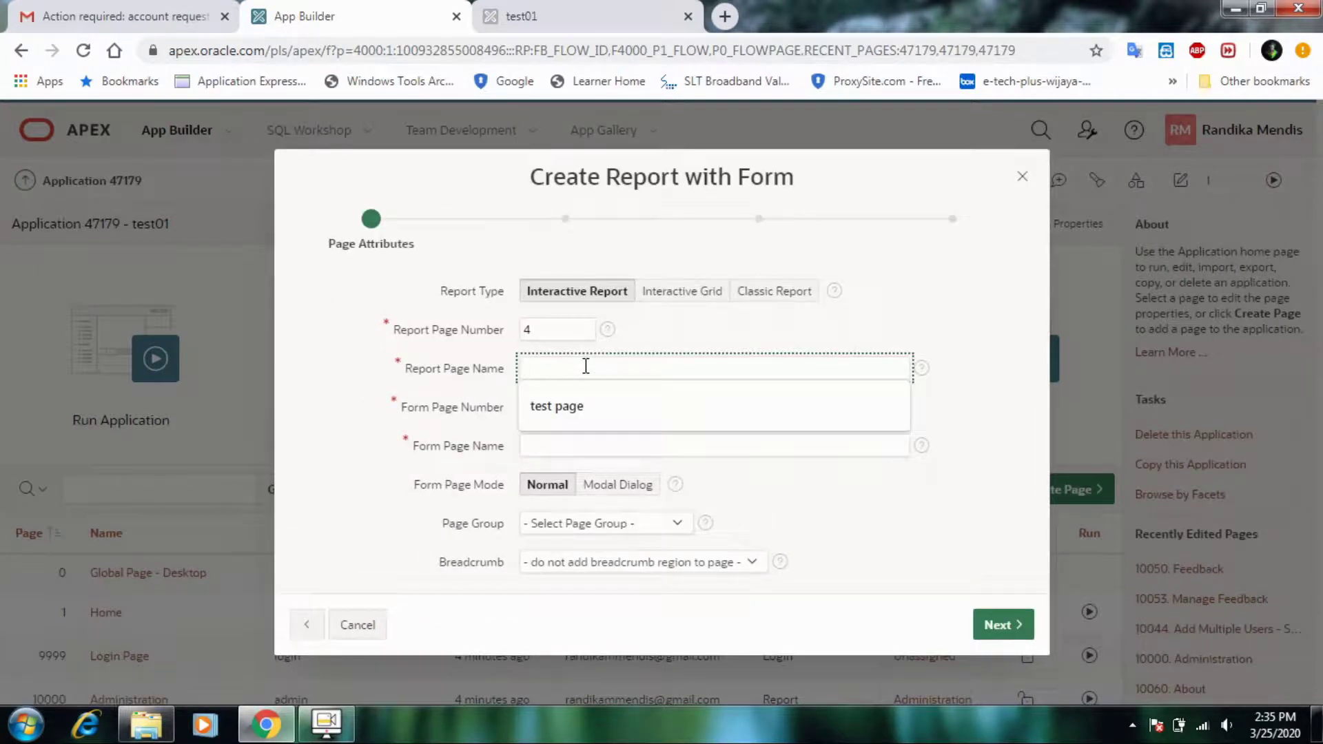
{"action": "type", "text": "test report"}
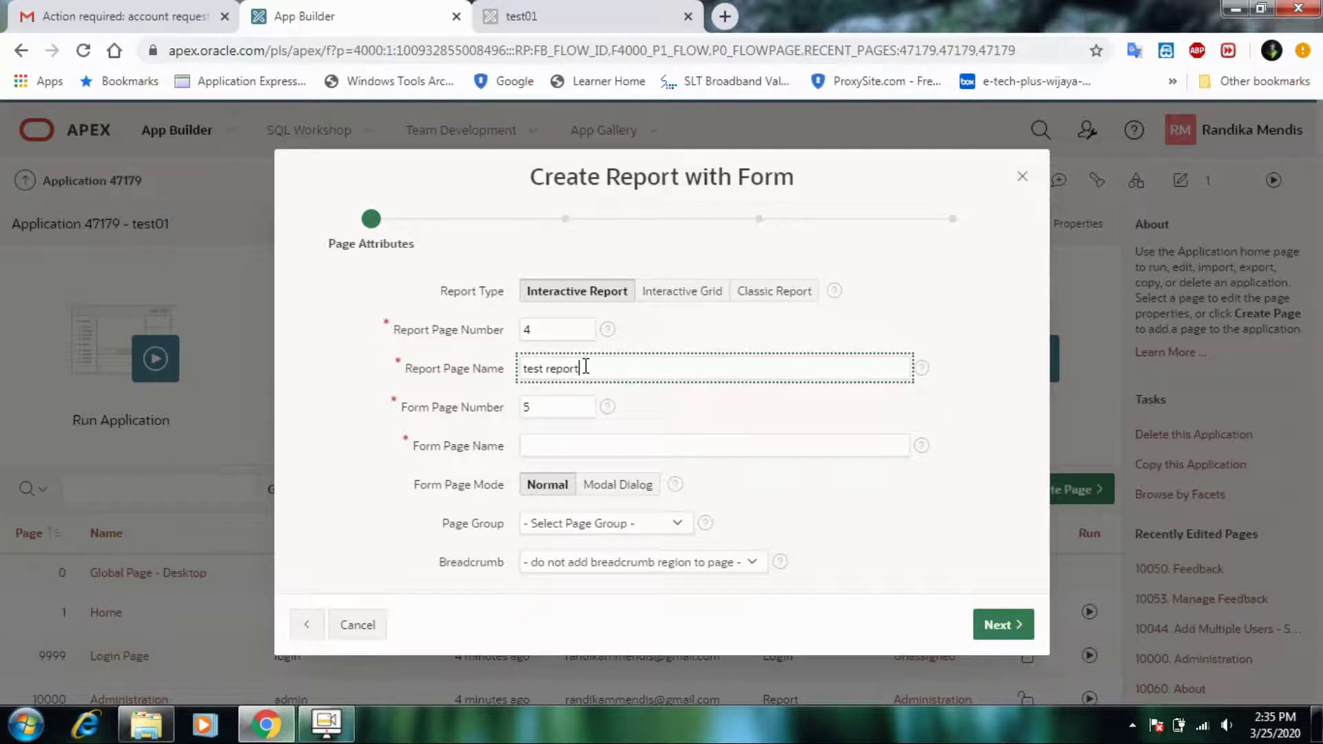
{"action": "left_click", "coordinate": [565, 443]}
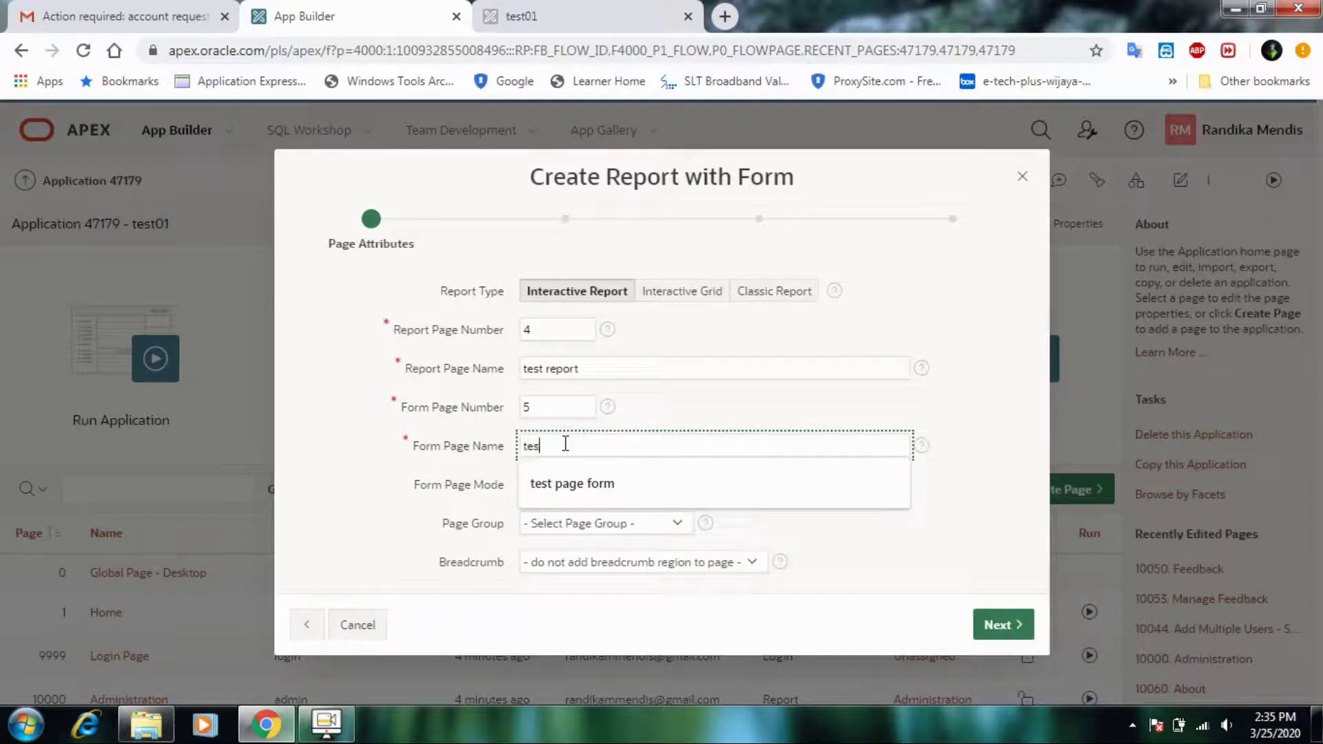
{"action": "type", "text": "test fo"}
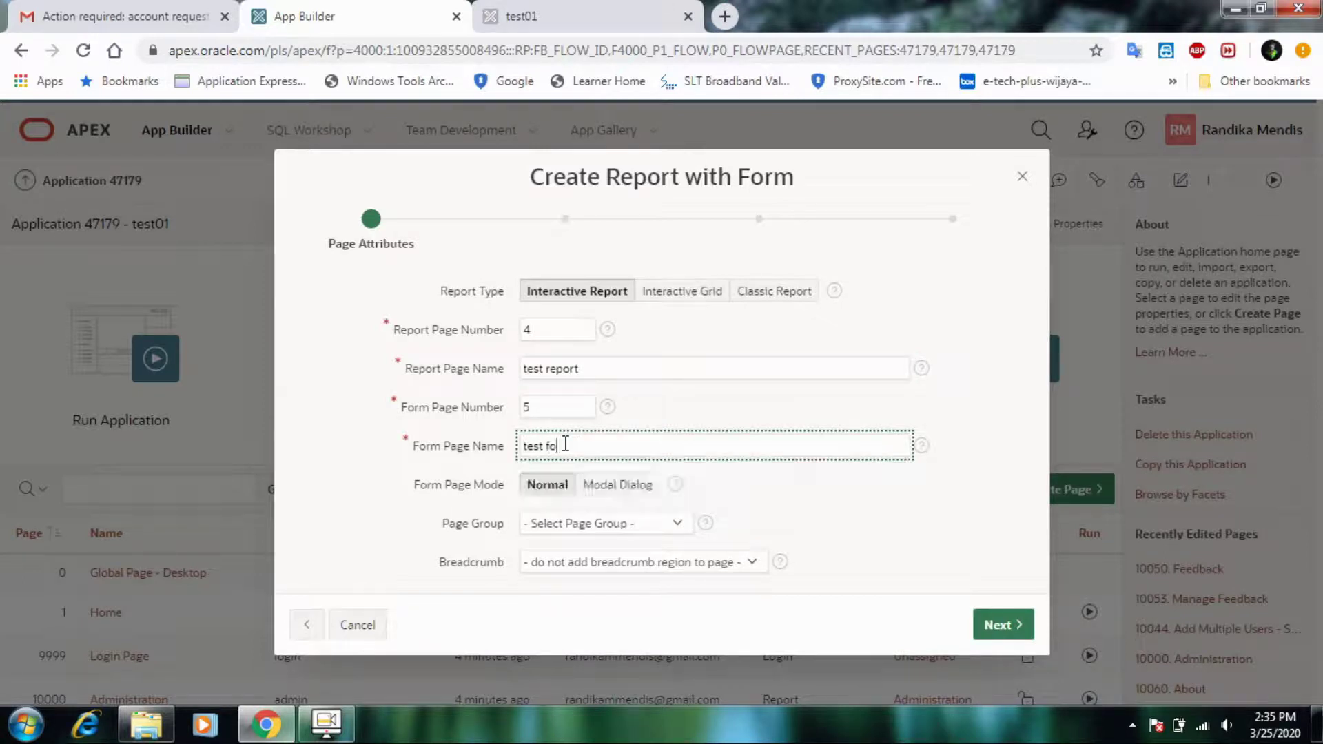
{"action": "type", "text": "rm"}
{"action": "left_click", "coordinate": [977, 583]}
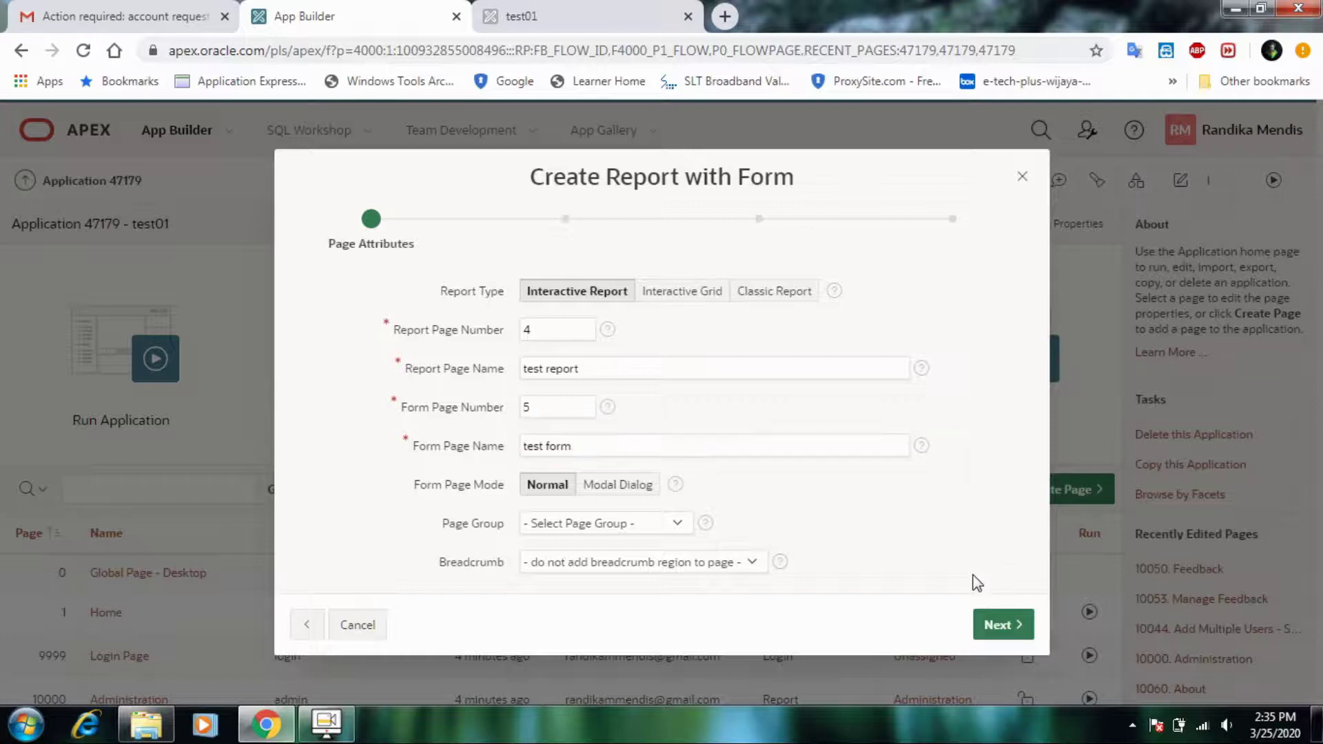
- Add a new navigation menu entry 'test report menu' and move on to Data Source
{"action": "left_click", "coordinate": [996, 625]}
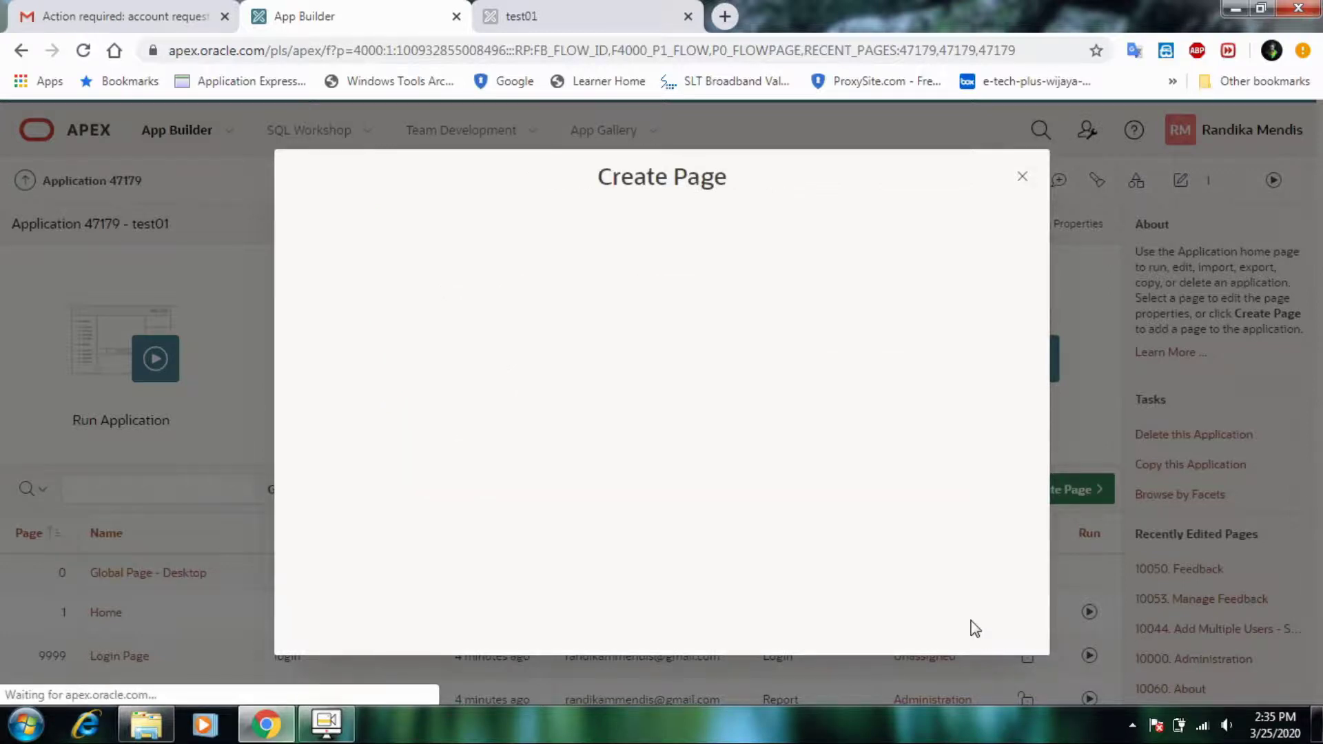
{"action": "left_click", "coordinate": [647, 370]}
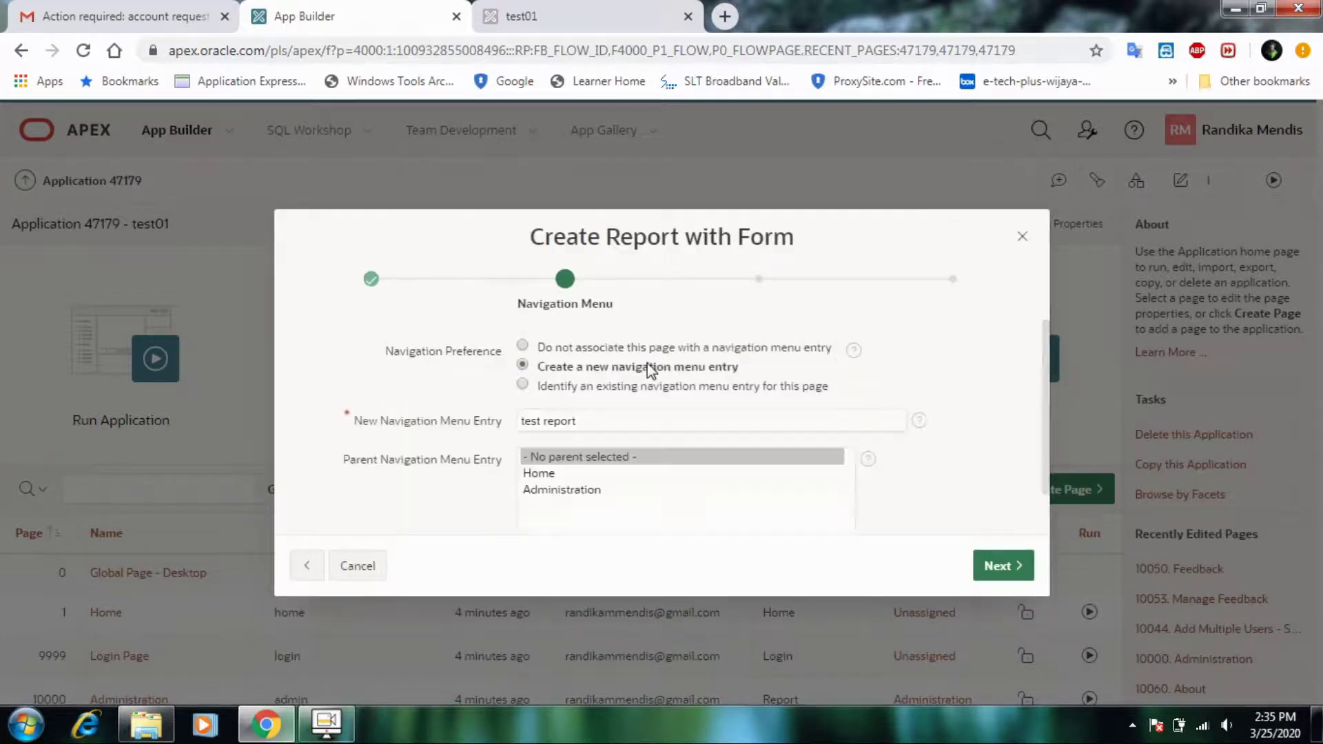
{"action": "left_click", "coordinate": [702, 397]}
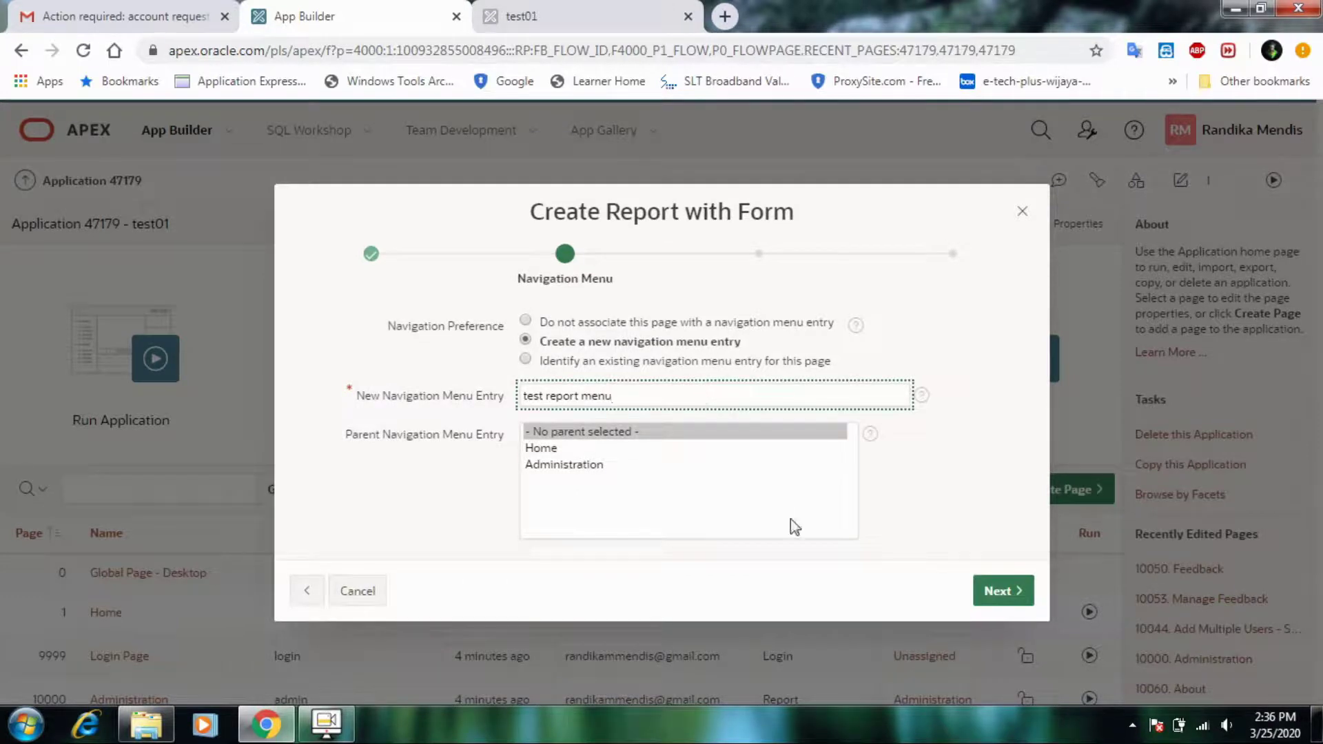
{"action": "left_click", "coordinate": [999, 591]}
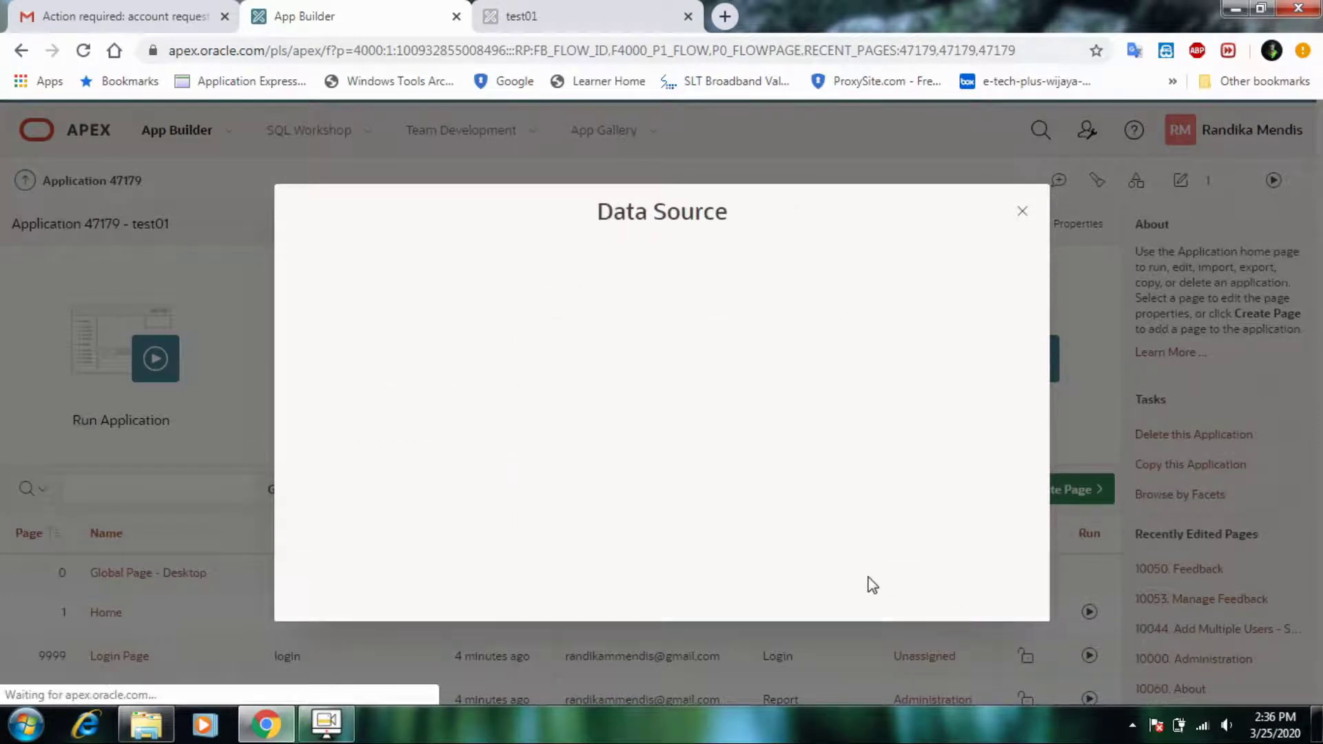
{"action": "left_click", "coordinate": [653, 391]}
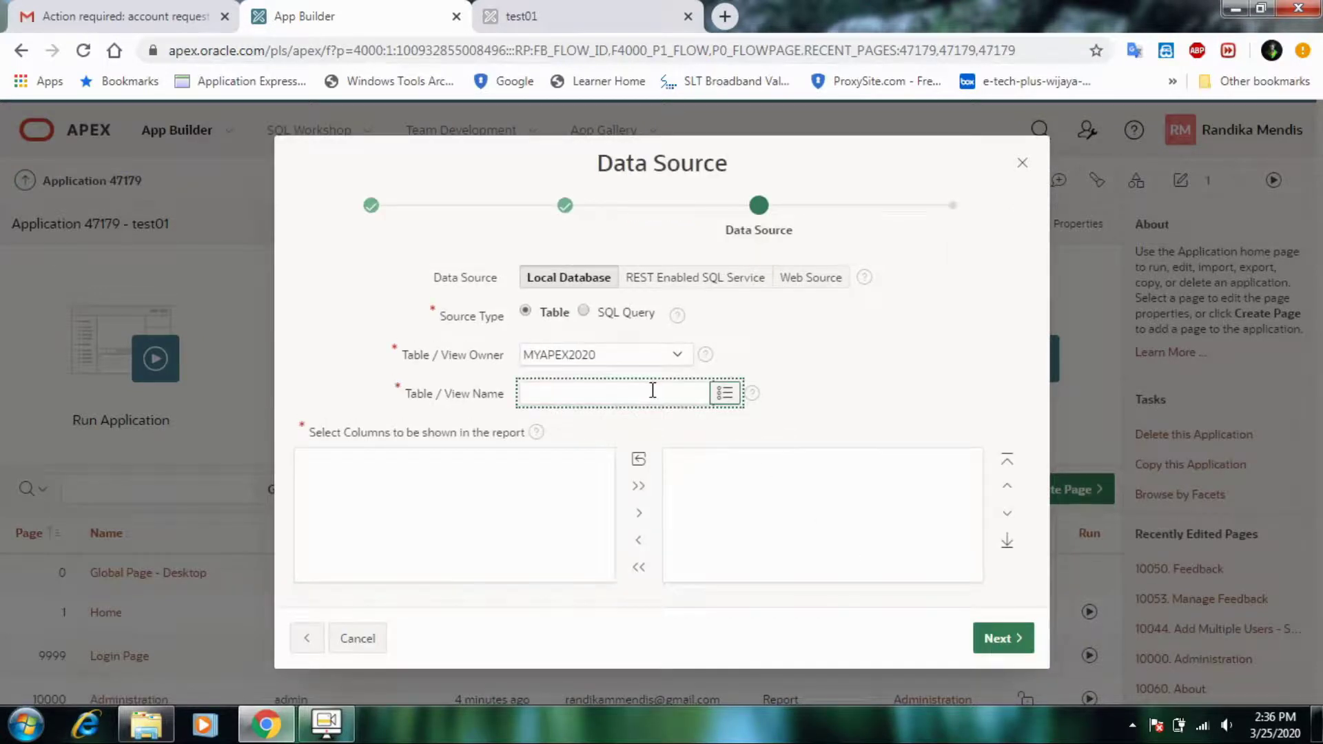
- Select TABLE01 as the data source table for the report and form
{"action": "left_click", "coordinate": [725, 393]}
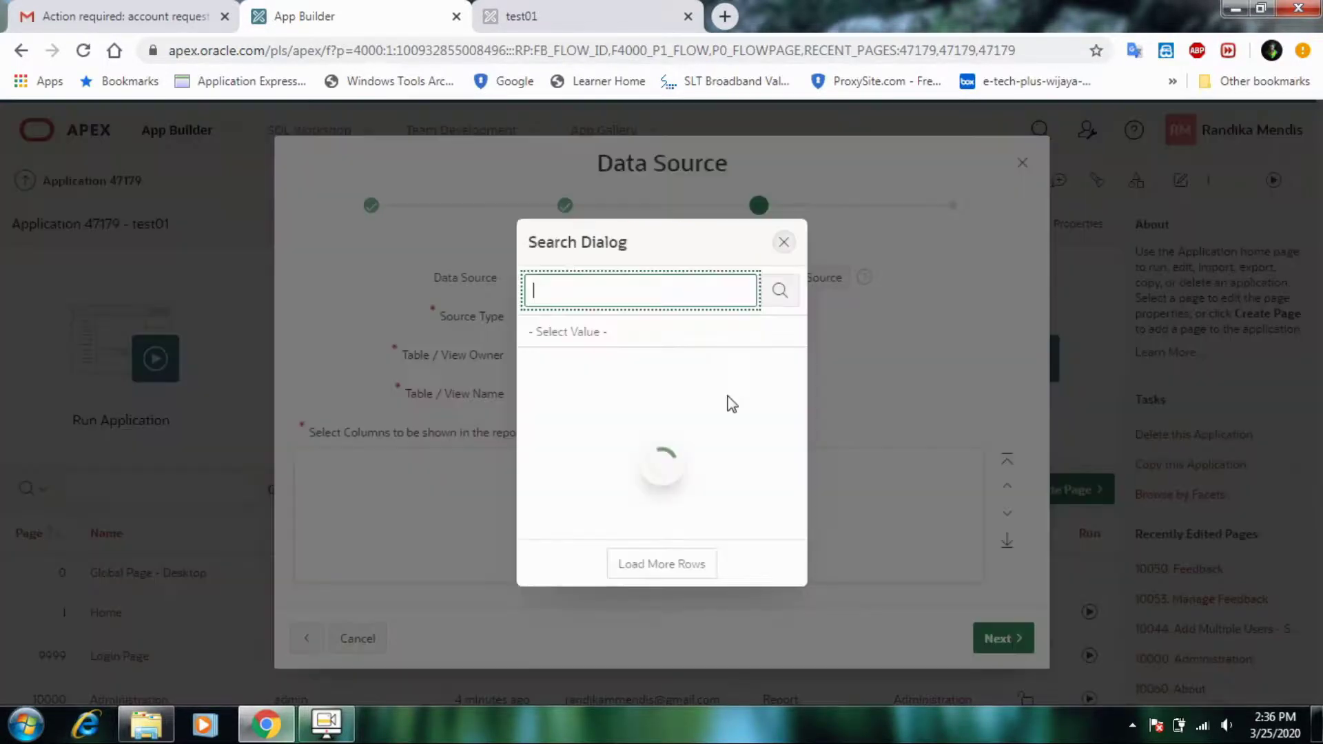
{"action": "left_click", "coordinate": [609, 376]}
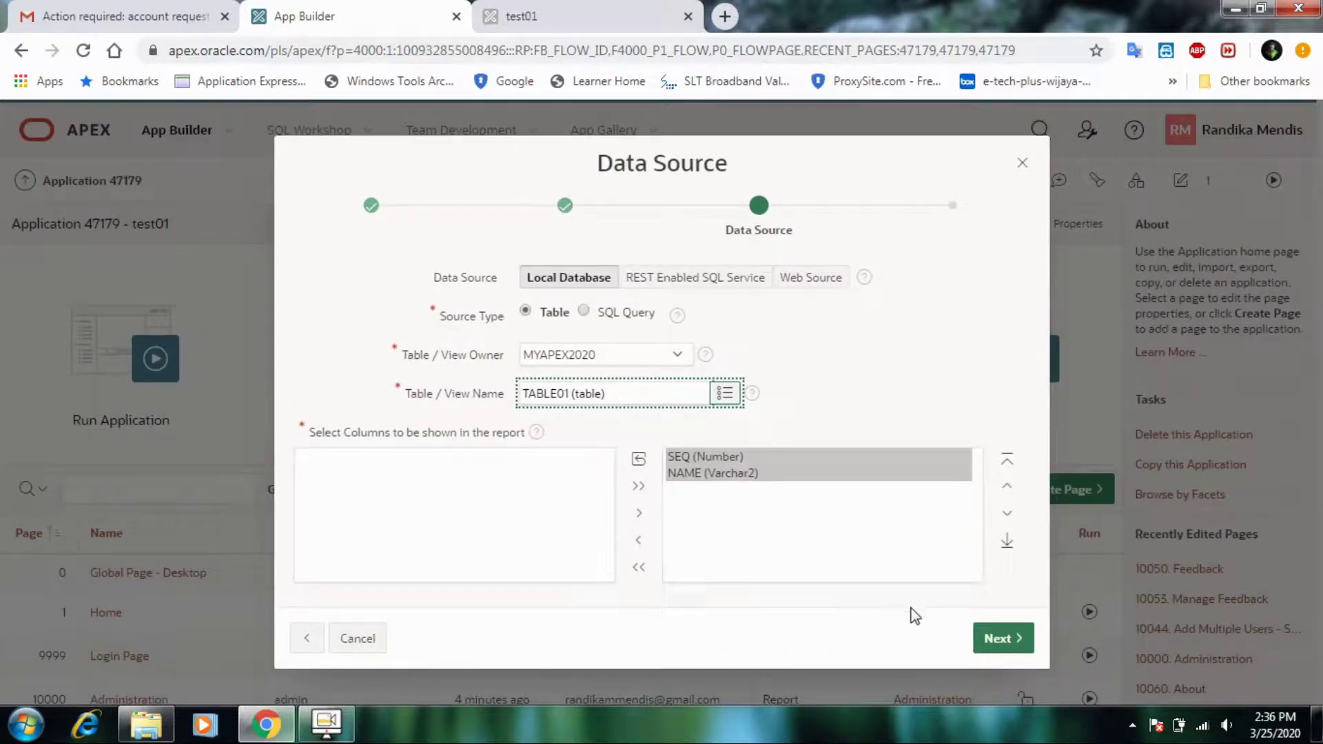
{"action": "left_click", "coordinate": [987, 637]}
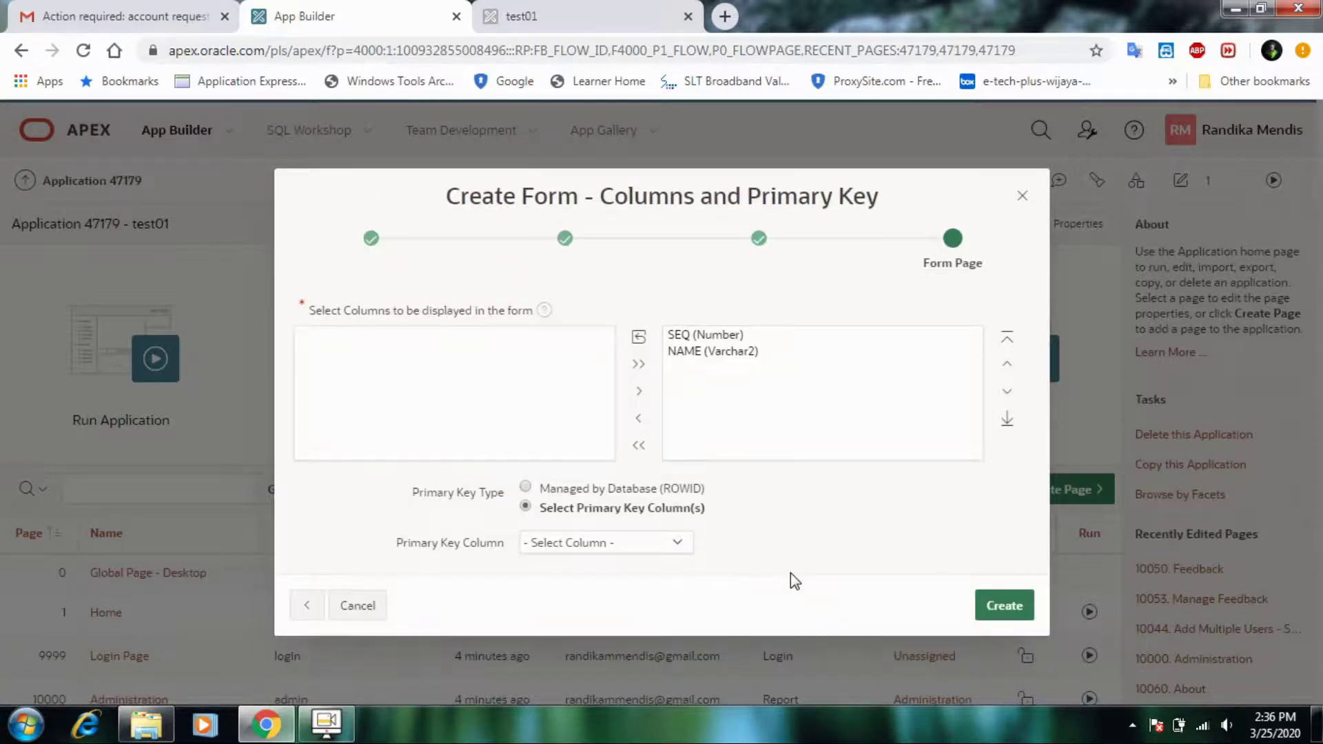
- Set SEQ as the selected primary key column and create the pages
{"action": "left_click", "coordinate": [691, 488]}
{"action": "left_click", "coordinate": [609, 528]}
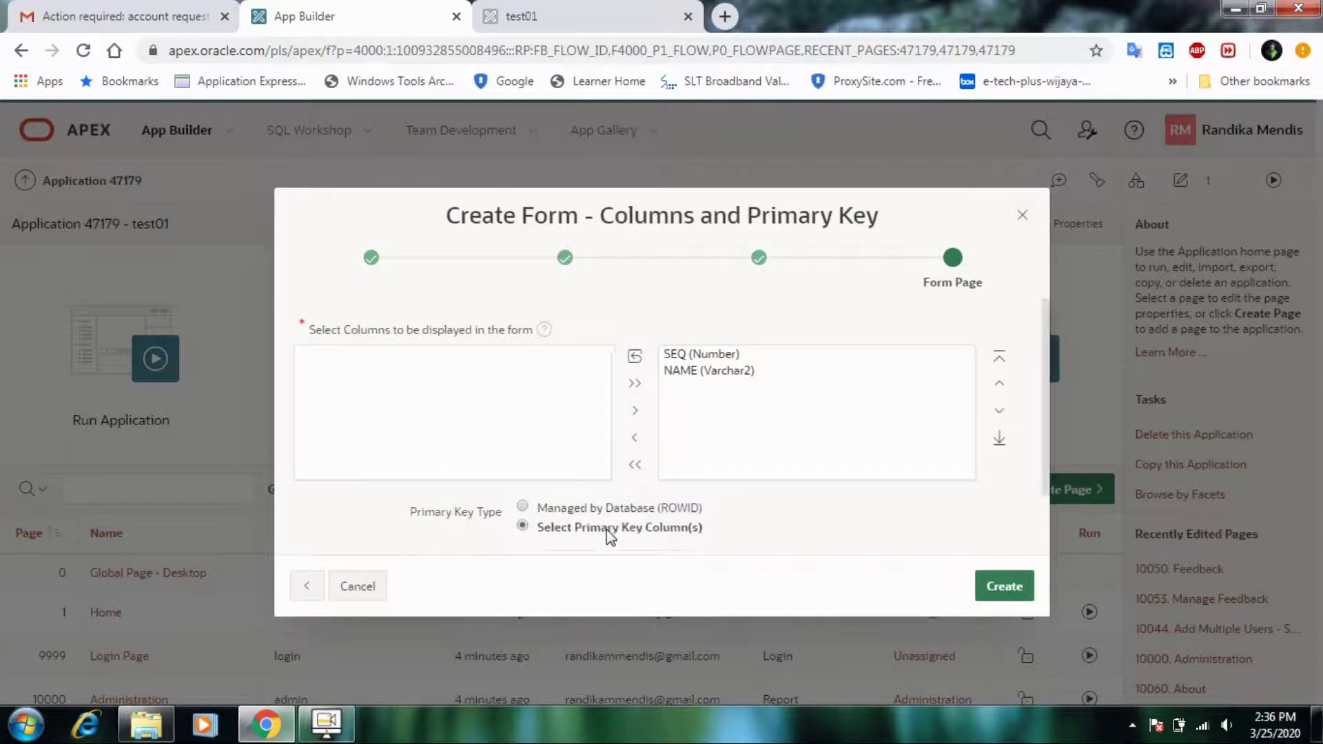
{"action": "left_click", "coordinate": [667, 527]}
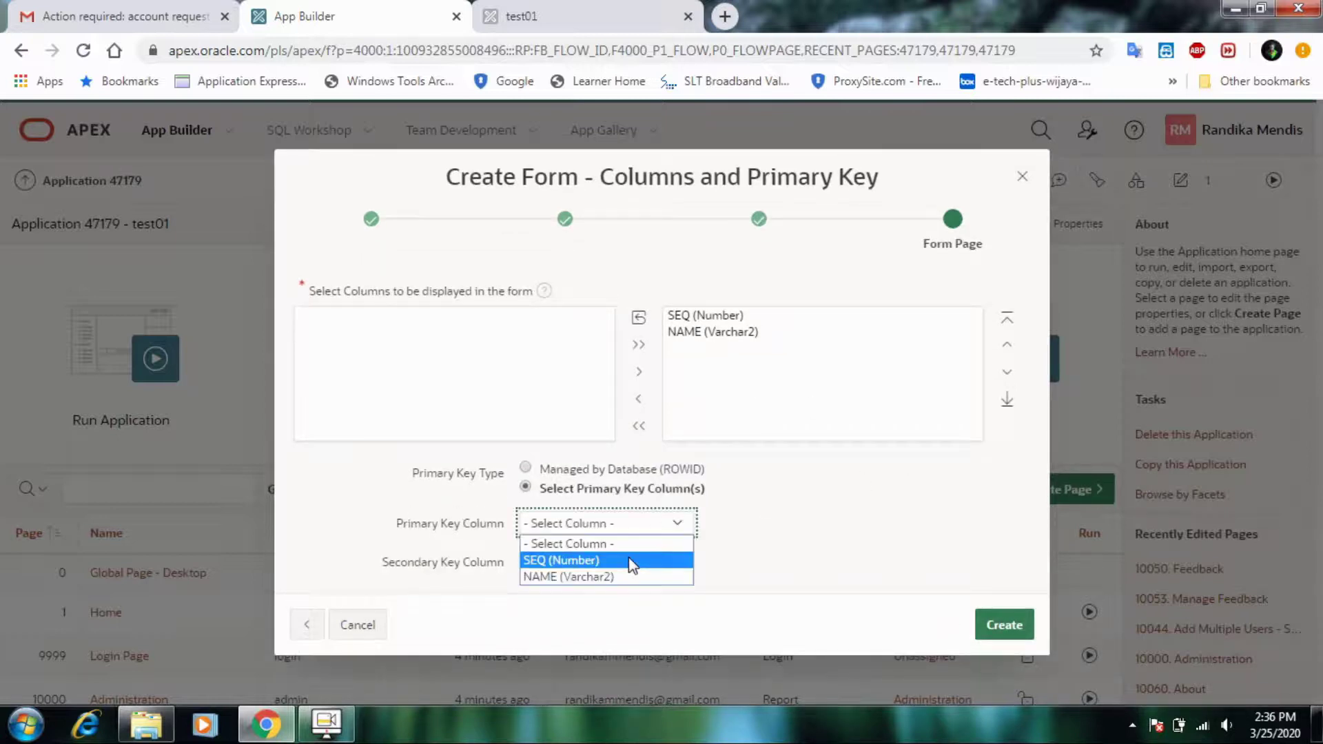
{"action": "left_click", "coordinate": [632, 558]}
{"action": "left_click", "coordinate": [984, 630]}
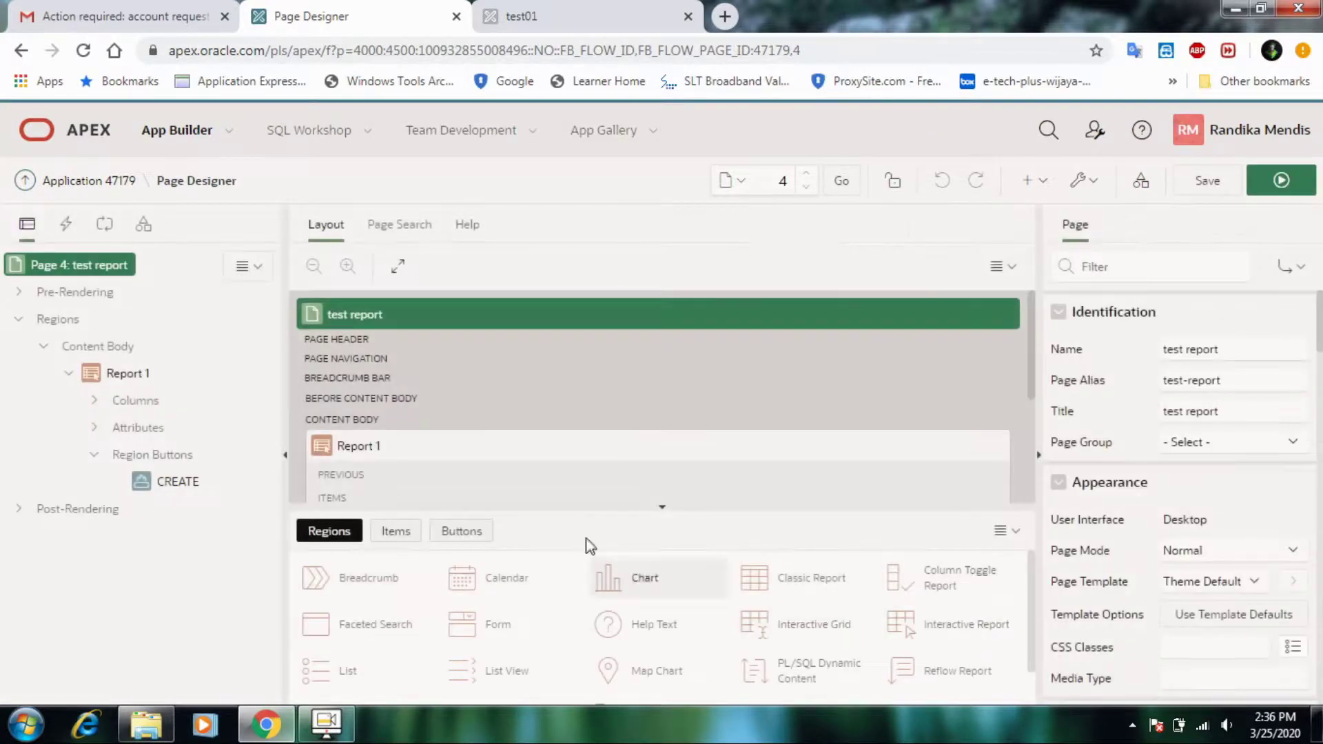
- Select page 4 'test report' in Page Designer and run it
{"action": "scroll", "coordinate": [517, 422], "scroll_direction": "down", "scroll_amount": 3}
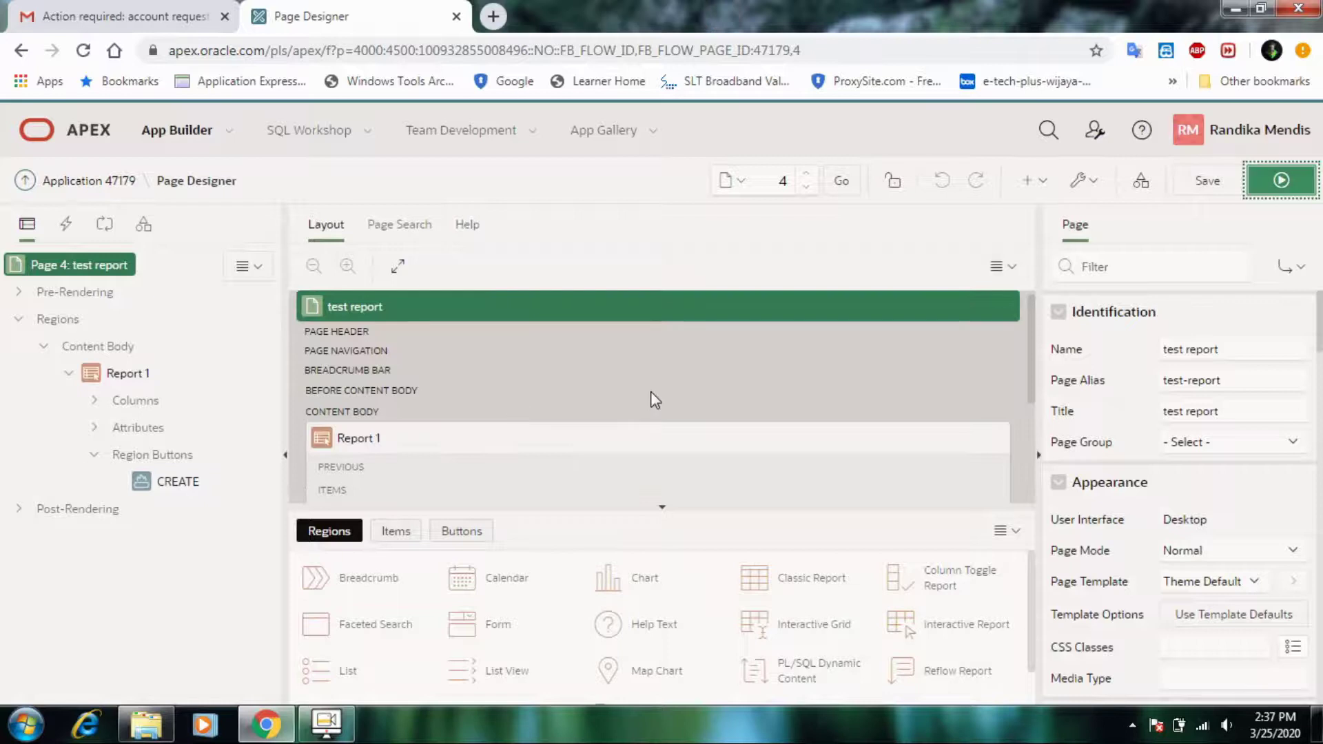
{"action": "scroll", "coordinate": [654, 399], "scroll_direction": "down", "scroll_amount": 2}
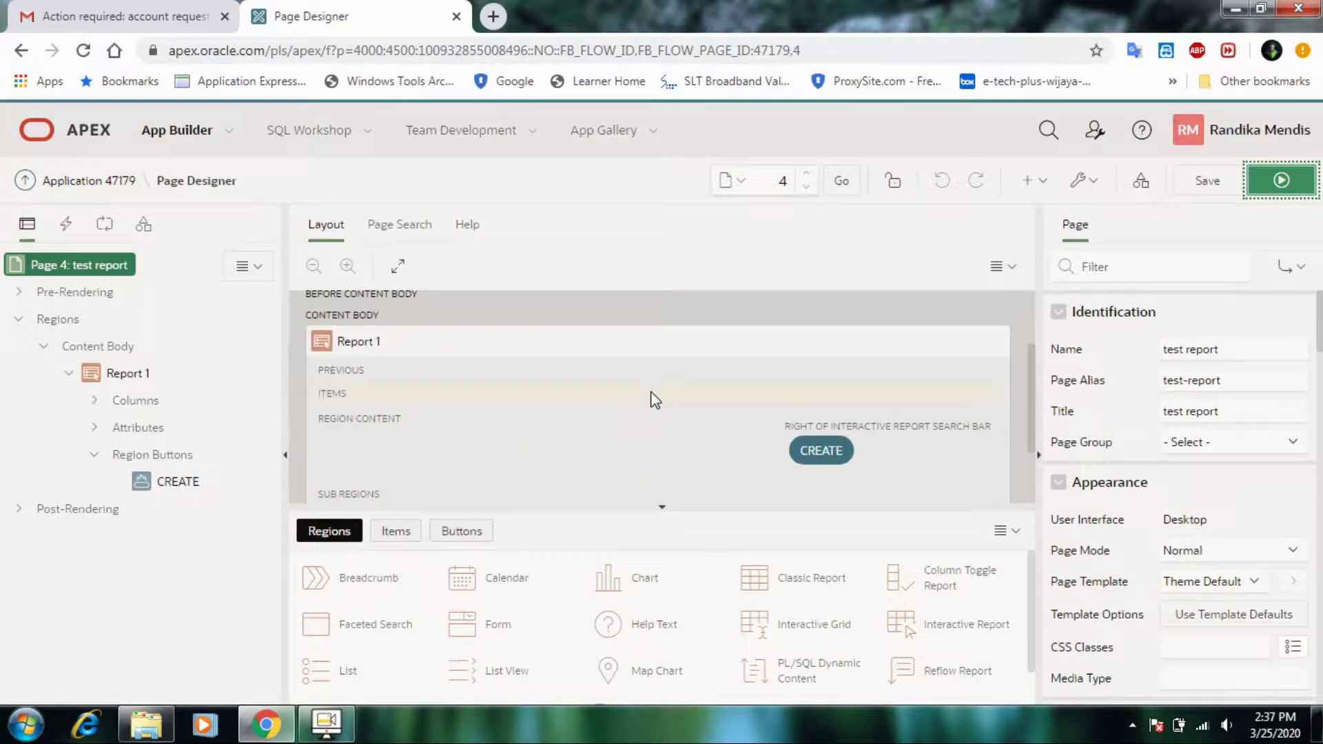
{"action": "scroll", "coordinate": [642, 412], "scroll_direction": "down", "scroll_amount": 2}
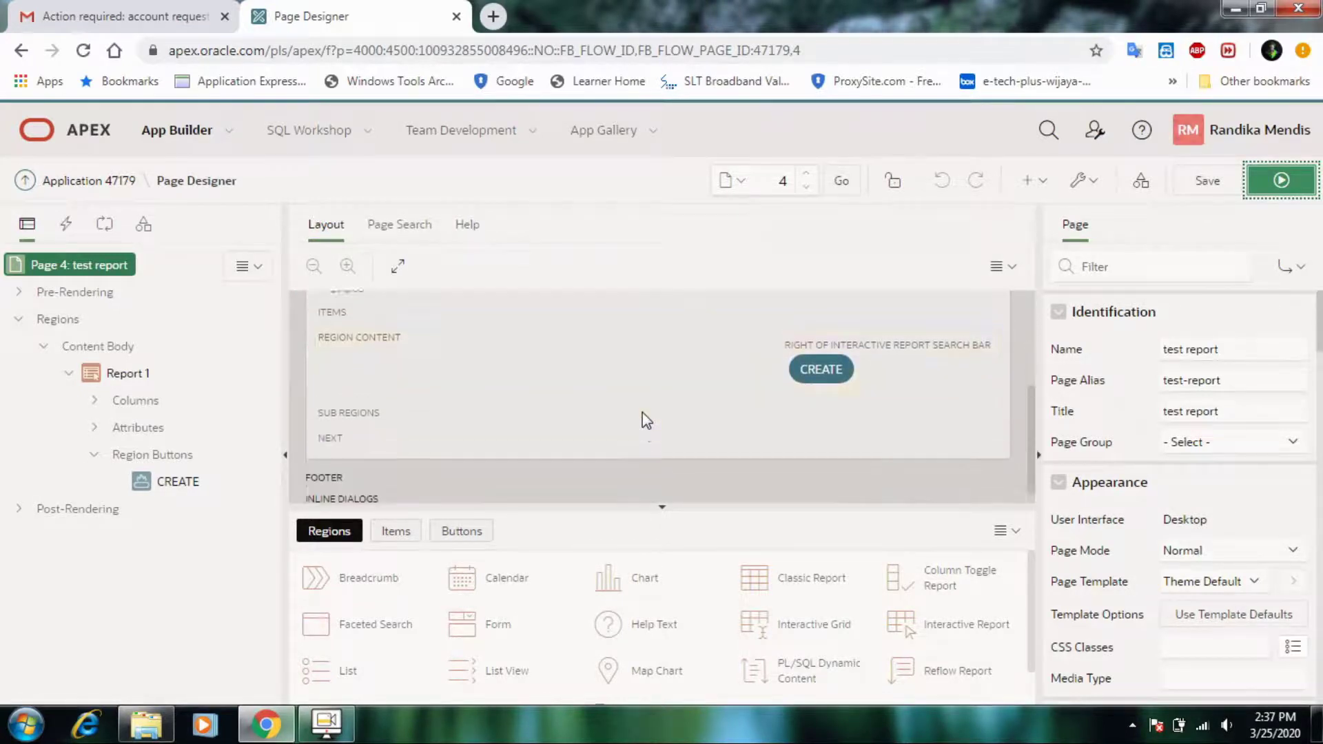
{"action": "scroll", "coordinate": [642, 412], "scroll_direction": "up", "scroll_amount": 4}
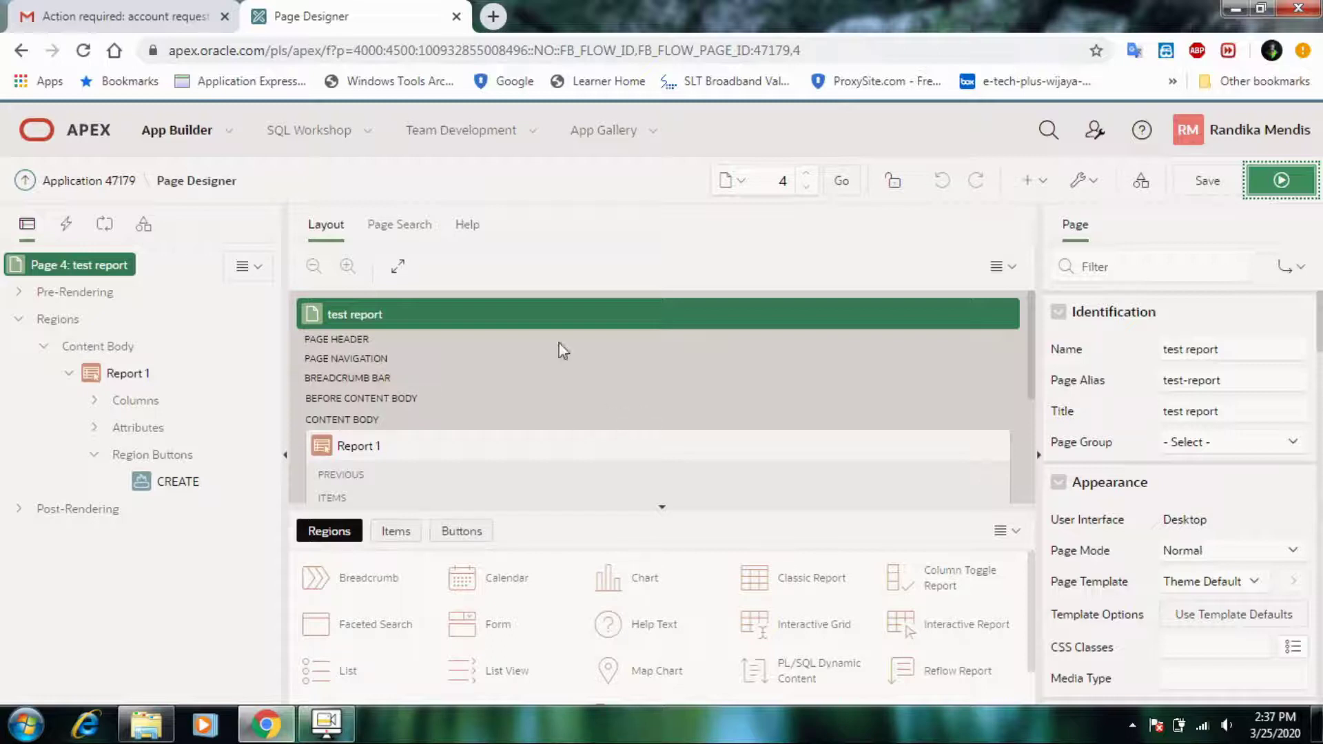
{"action": "left_click", "coordinate": [436, 310]}
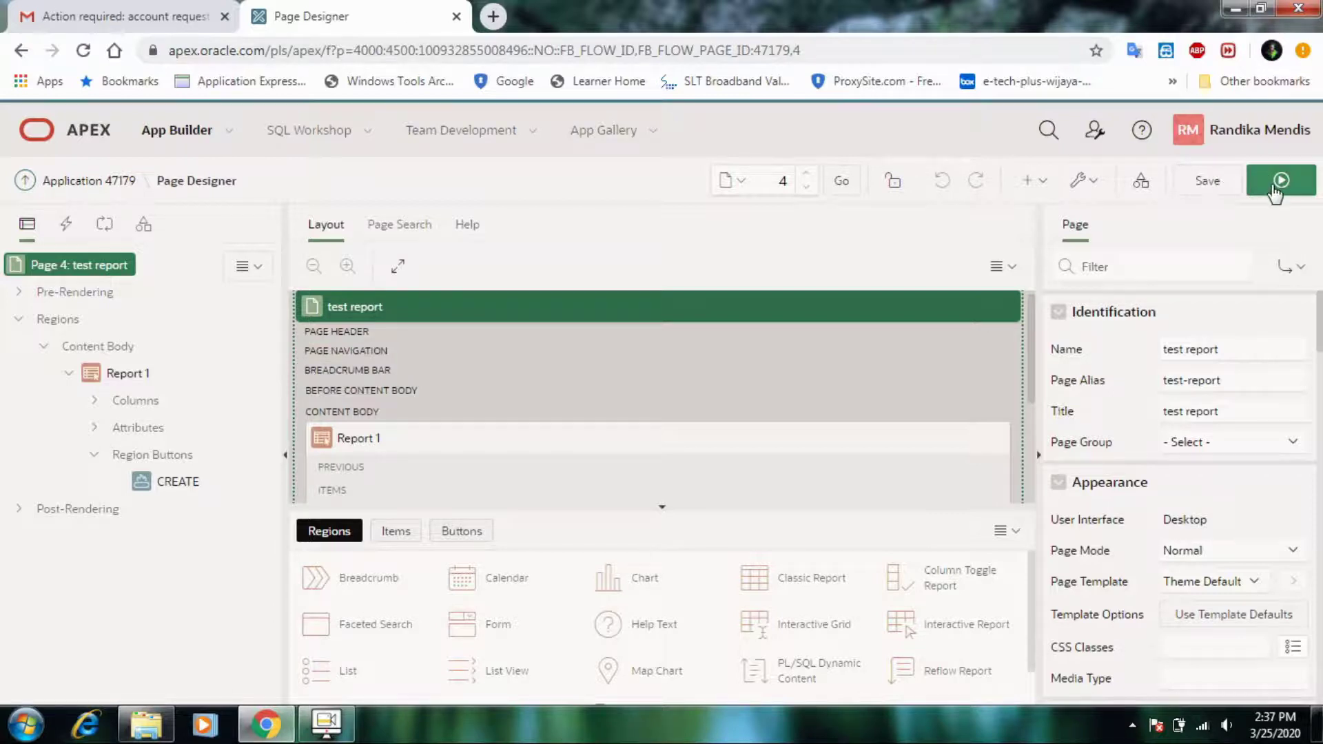
{"action": "left_click", "coordinate": [1280, 182]}
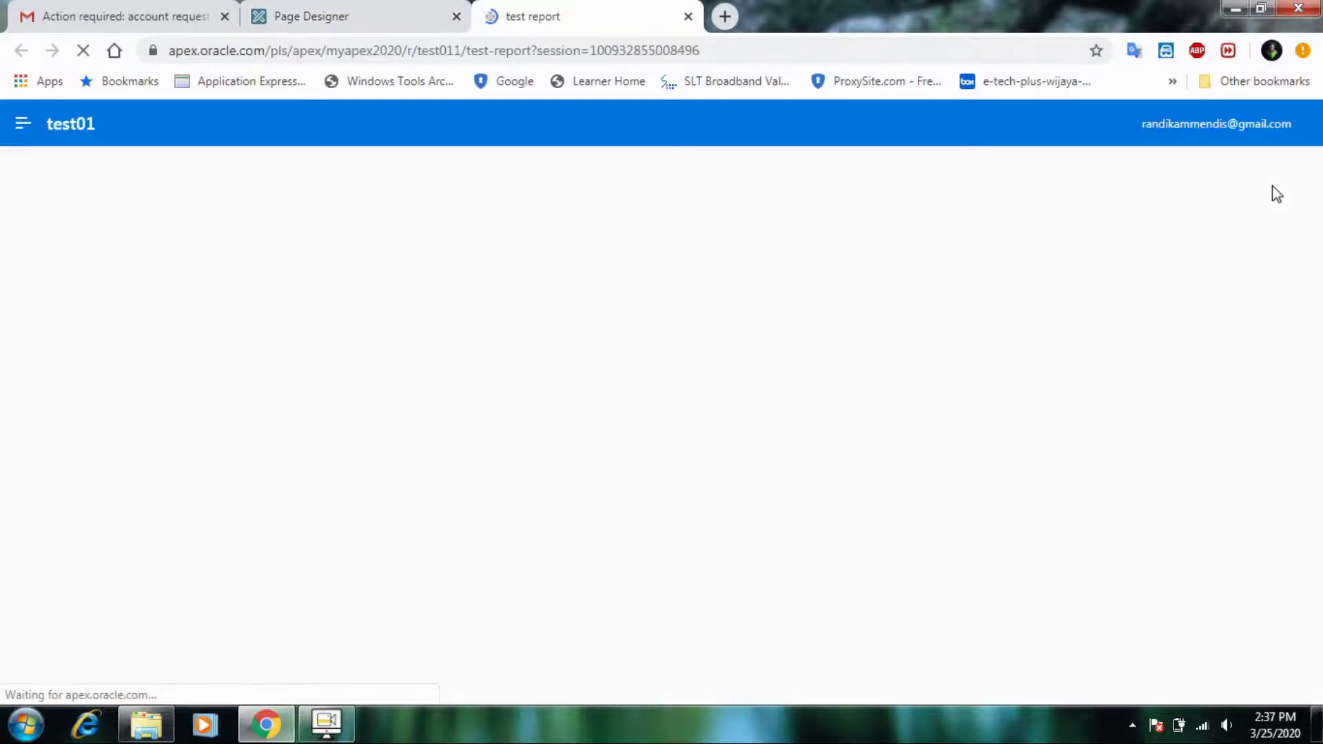
- Open the test form via Create, then Quick Edit the Name field to reach page 5
{"action": "left_click", "coordinate": [1276, 192]}
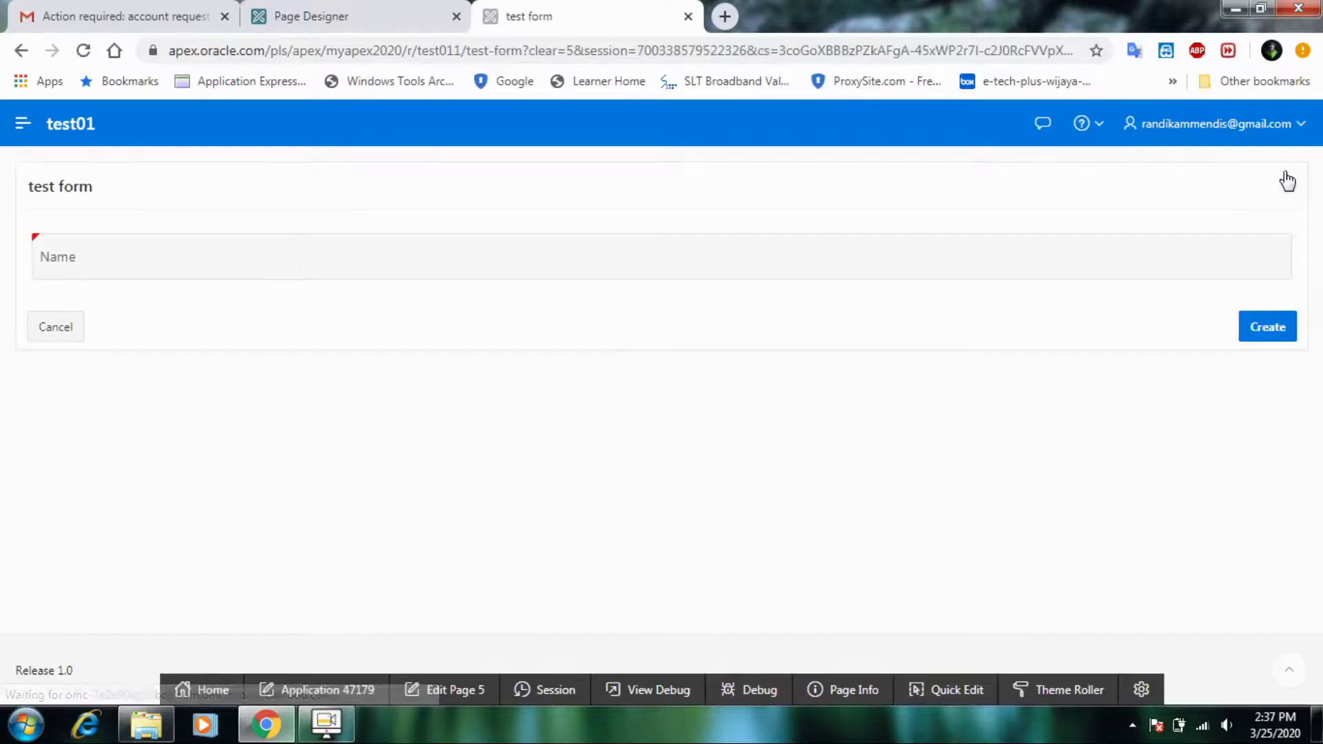
{"action": "left_click", "coordinate": [965, 690]}
{"action": "left_click", "coordinate": [306, 275]}
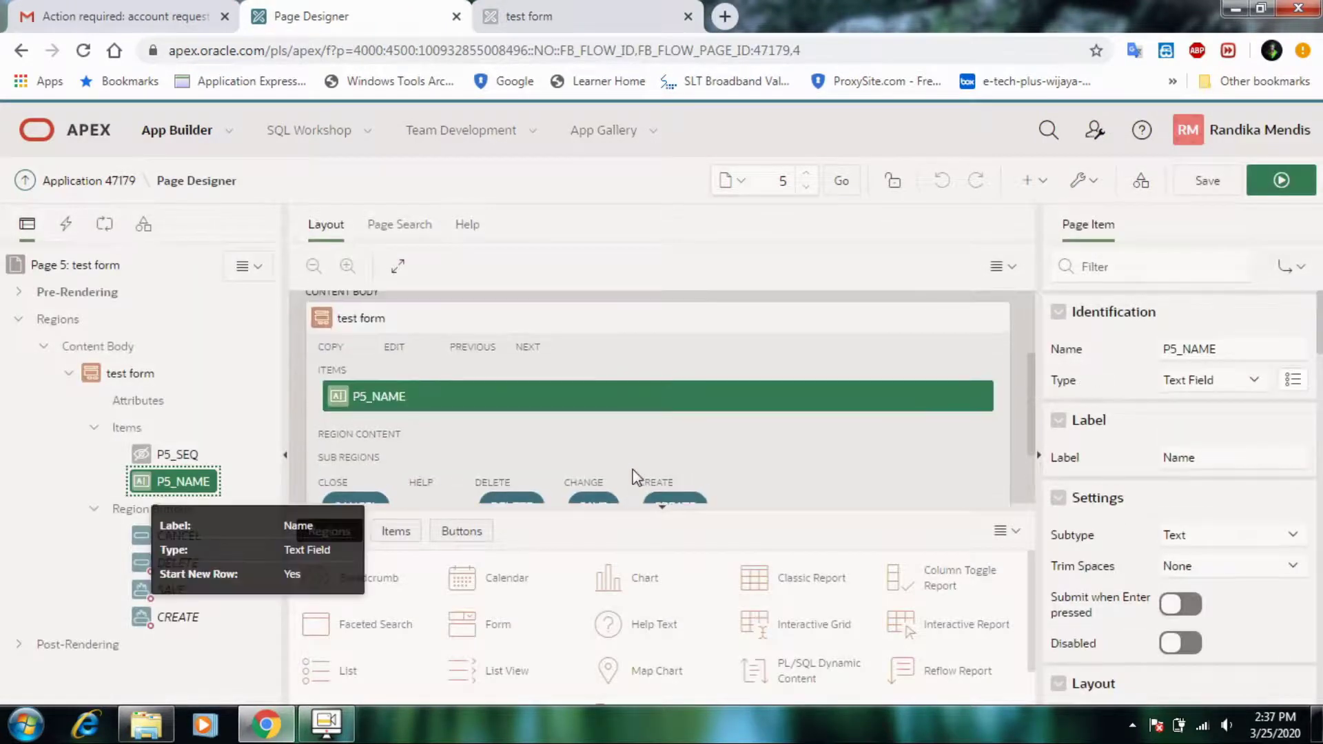
- Change P5_SEQ from Hidden to Number Field, save, and run page 5
{"action": "left_click", "coordinate": [166, 457]}
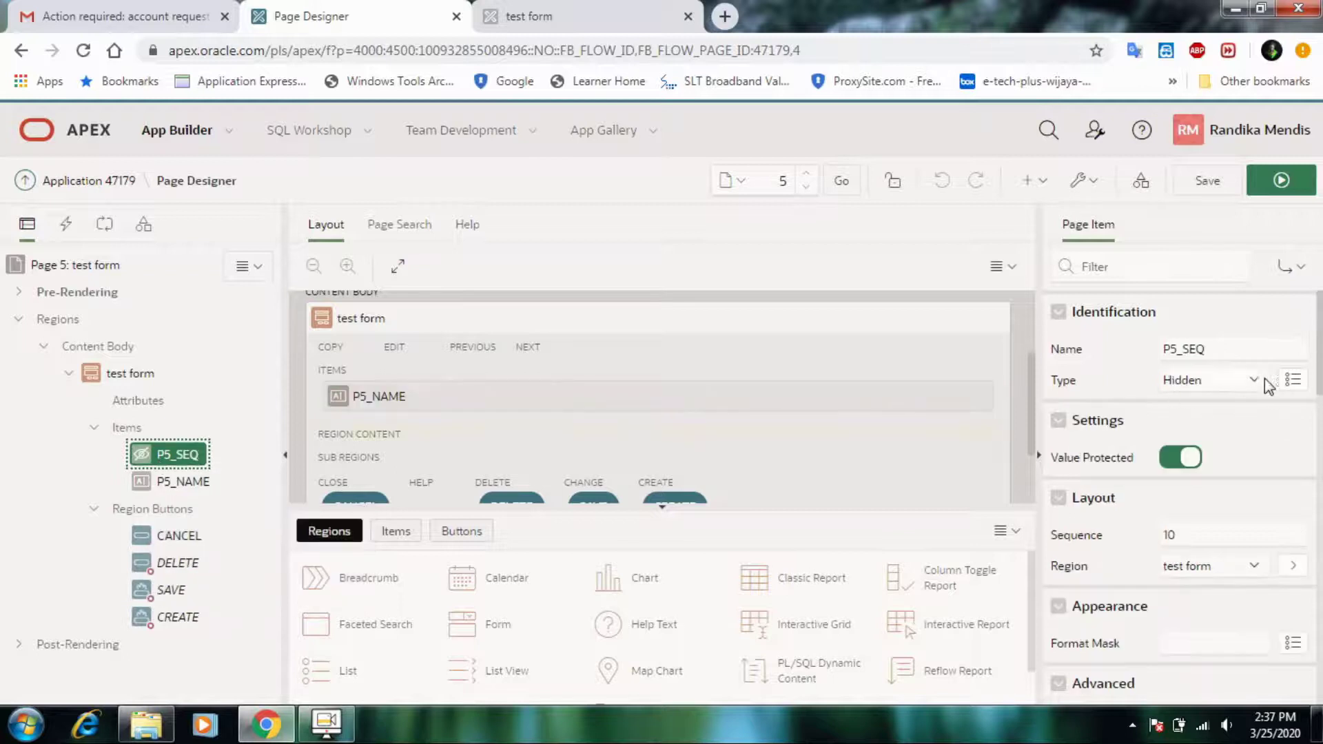
{"action": "left_click", "coordinate": [1265, 379]}
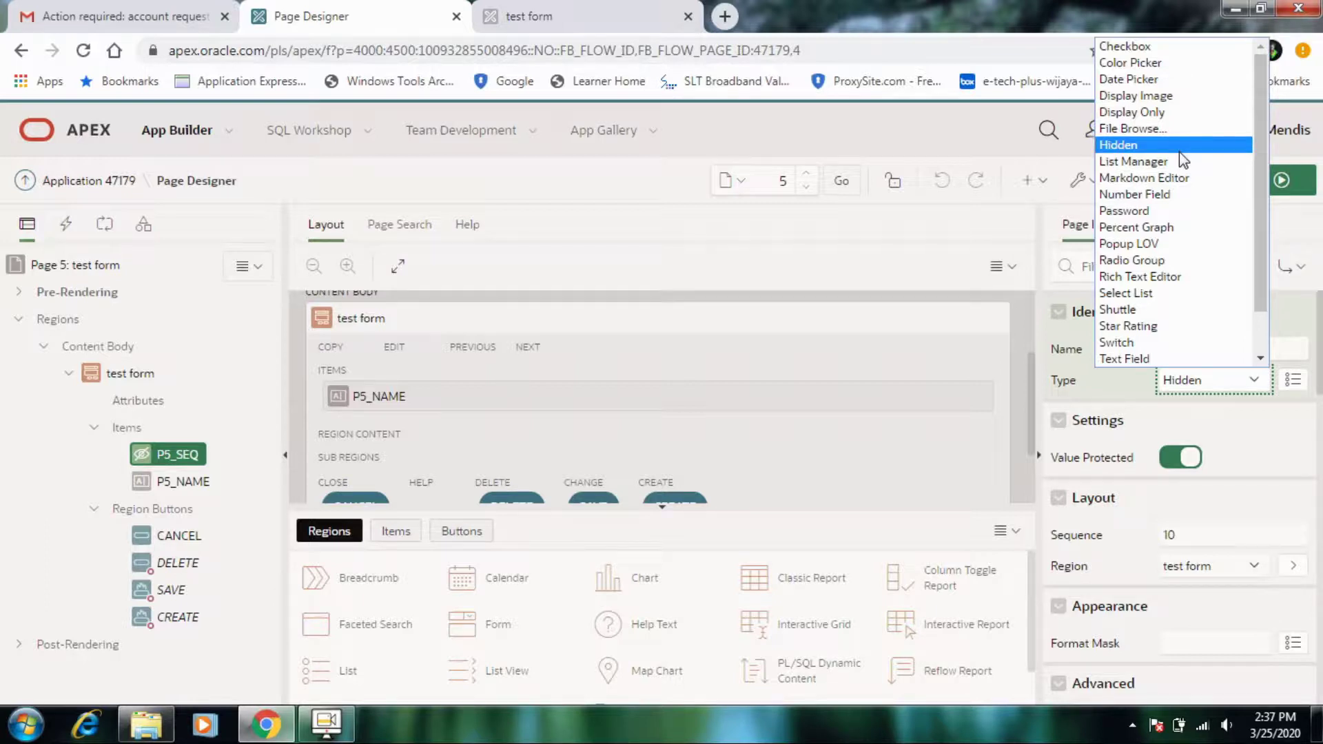
{"action": "left_click", "coordinate": [1184, 194]}
{"action": "left_click", "coordinate": [1223, 189]}
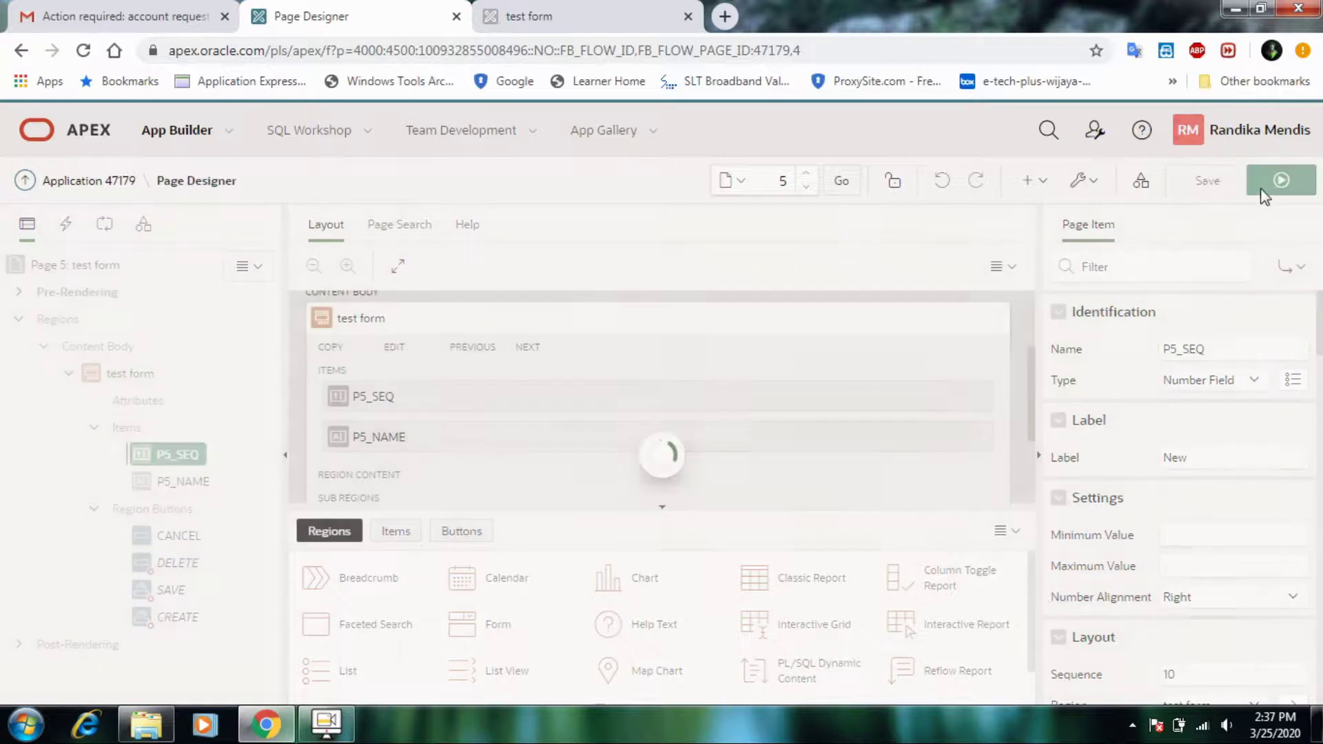
{"action": "left_click", "coordinate": [1281, 184]}
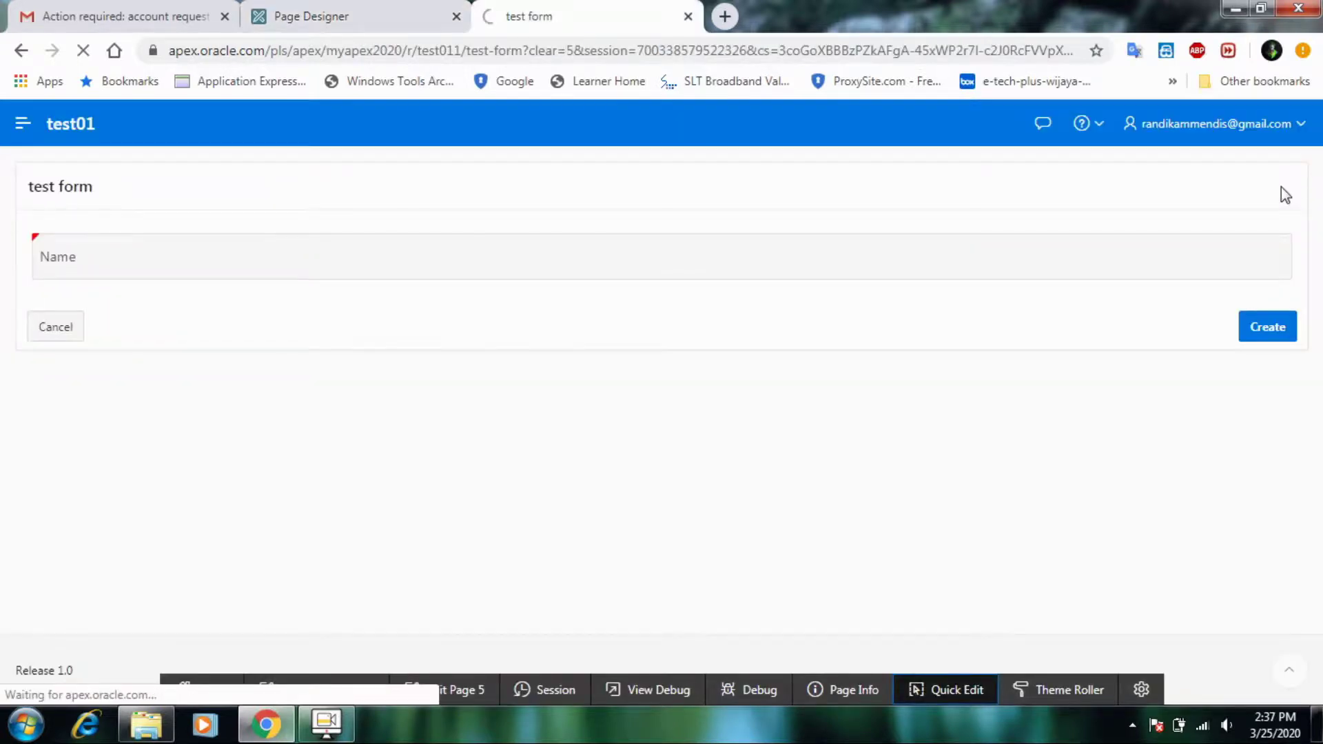
- Enter sequence 1 and a person's name on the test form and create the record
{"action": "left_click", "coordinate": [259, 259]}
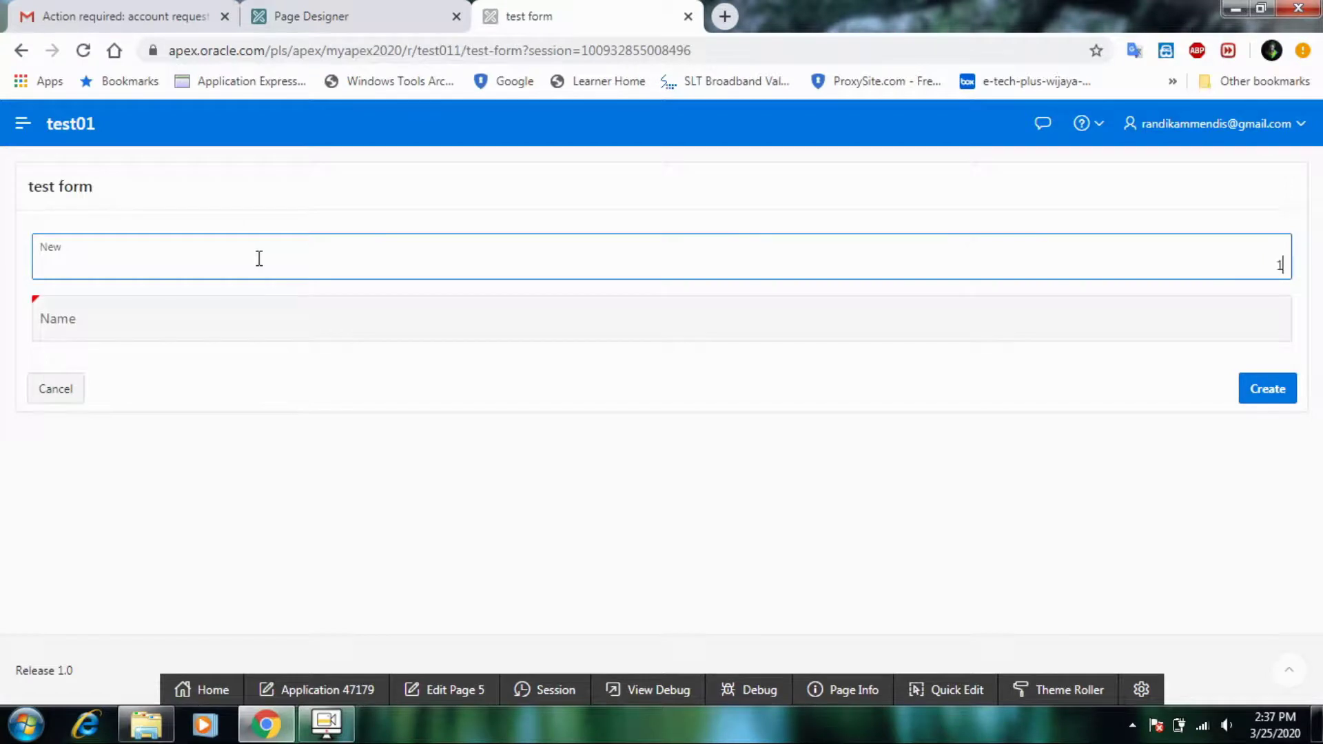
{"action": "left_click", "coordinate": [286, 317]}
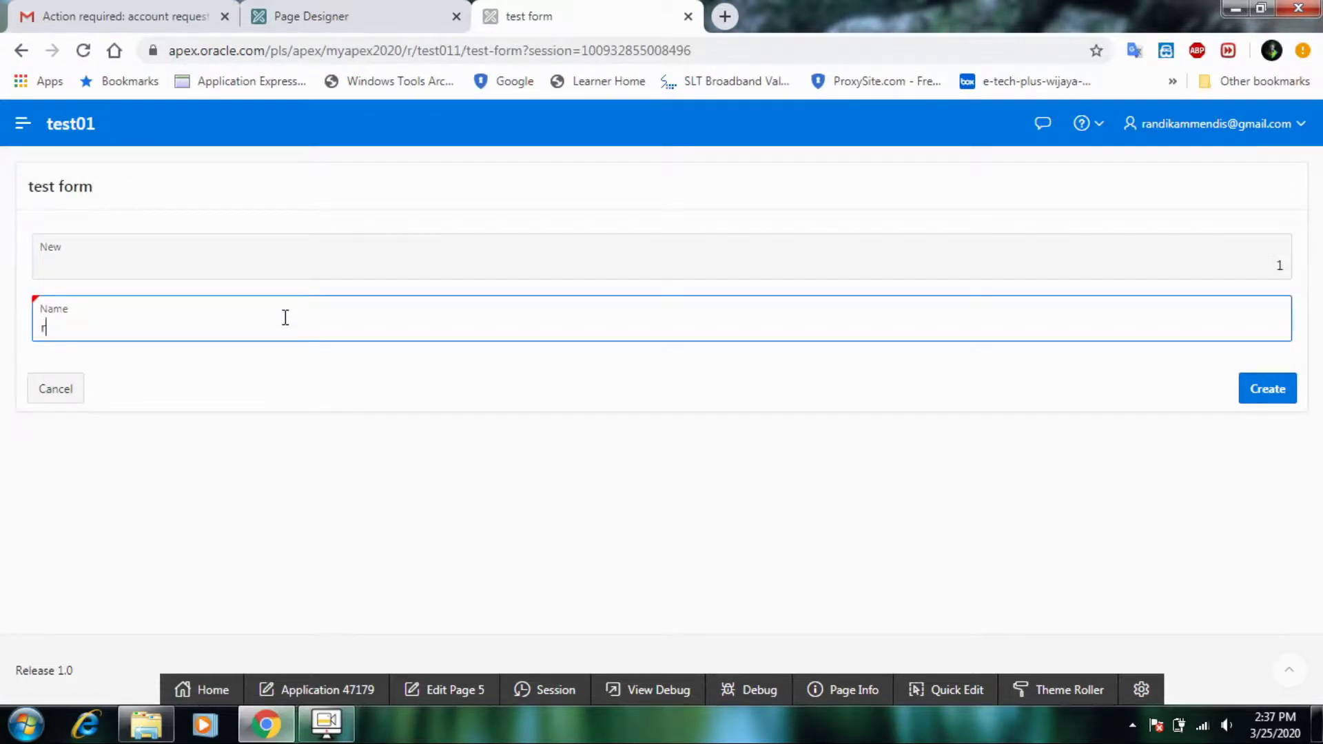
{"action": "left_click", "coordinate": [1273, 389]}
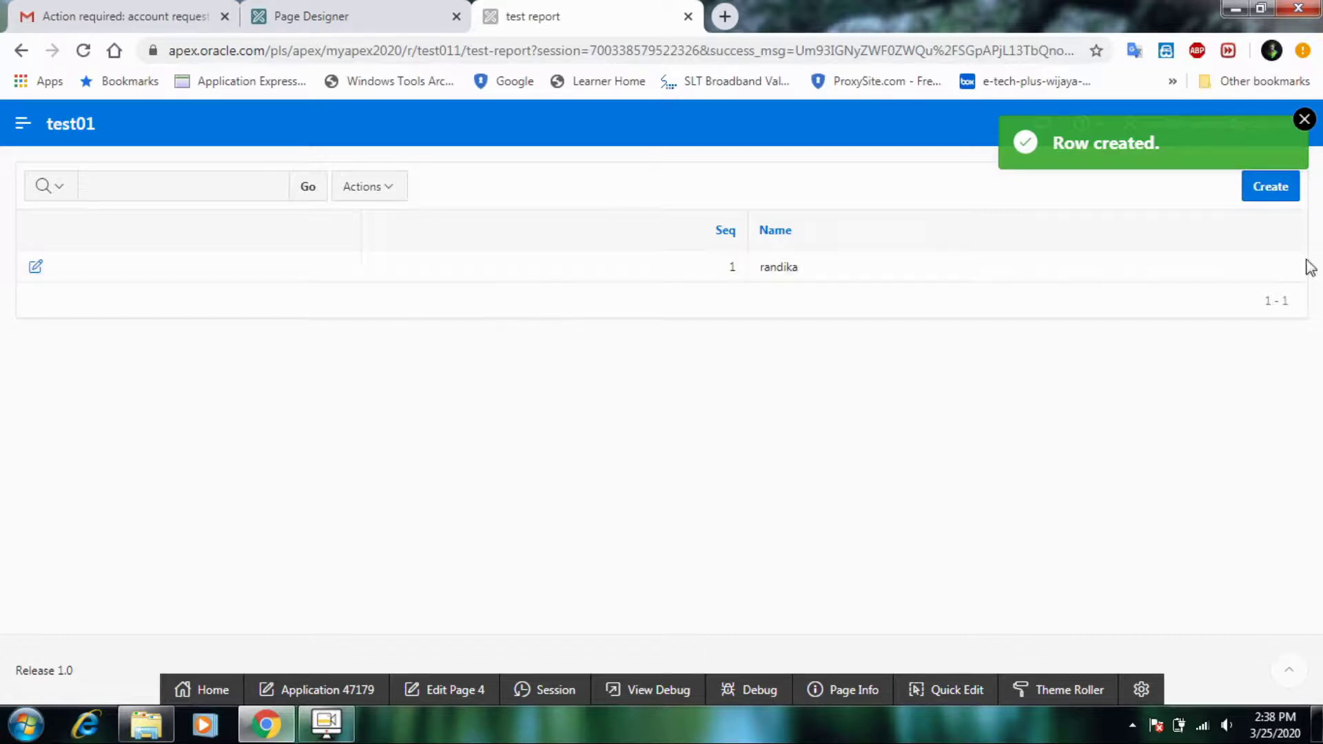
- Dismiss the Row created message, open then cancel the Seq 1 row's edit form, and close the app tab
{"action": "left_click", "coordinate": [1304, 119]}
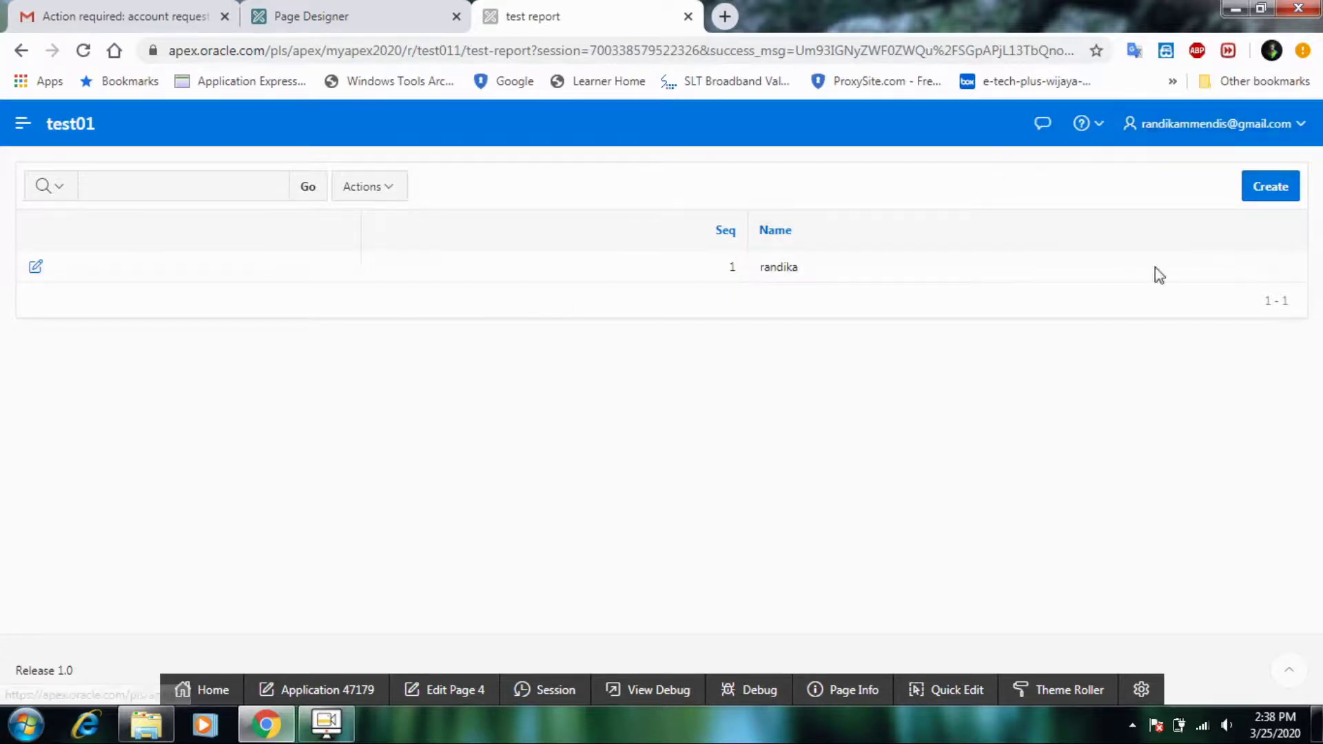
{"action": "left_click", "coordinate": [36, 268]}
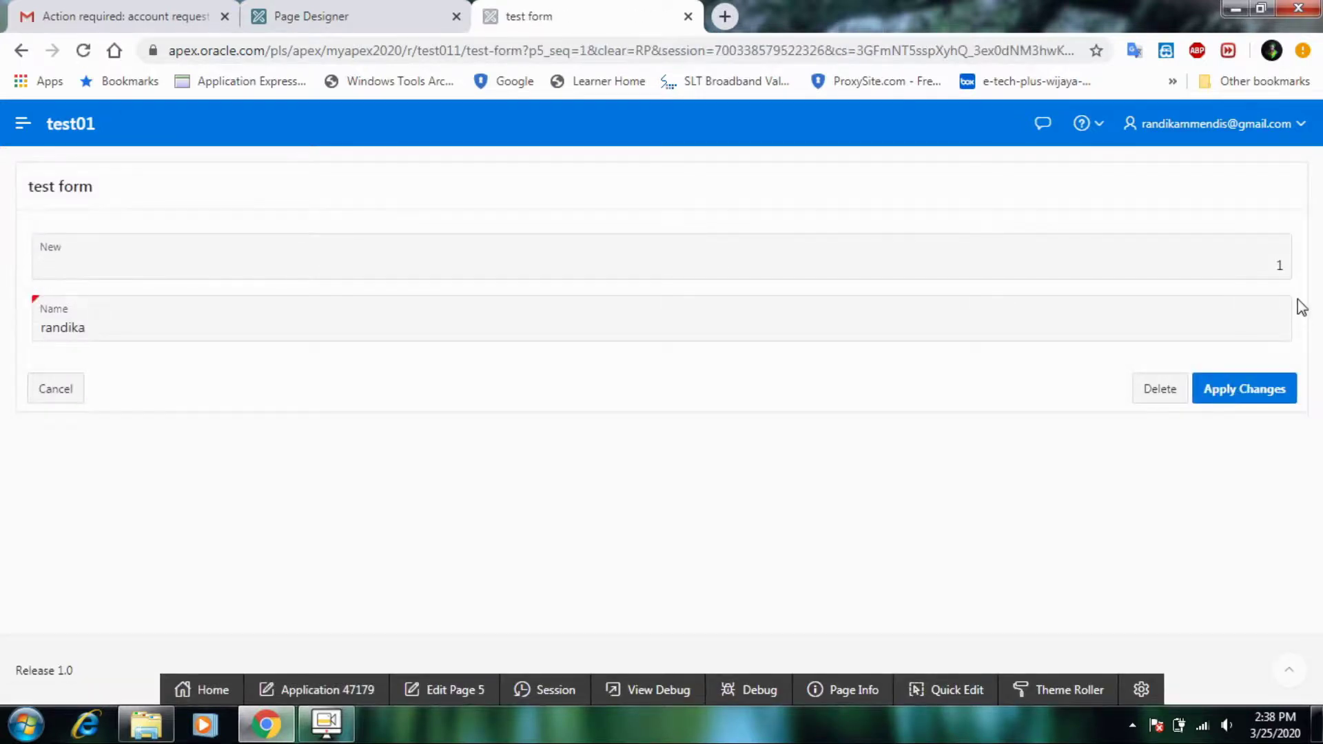
{"action": "left_click", "coordinate": [72, 390]}
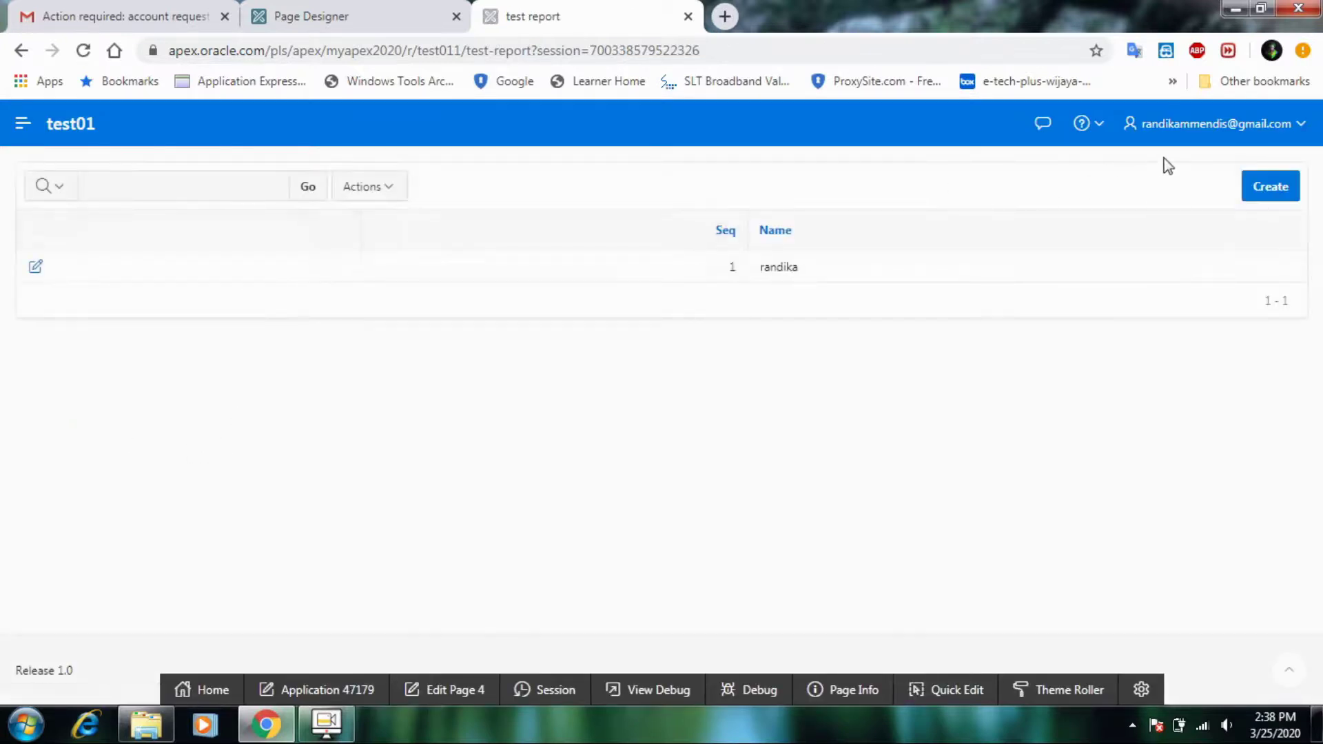
{"action": "left_click", "coordinate": [687, 16]}
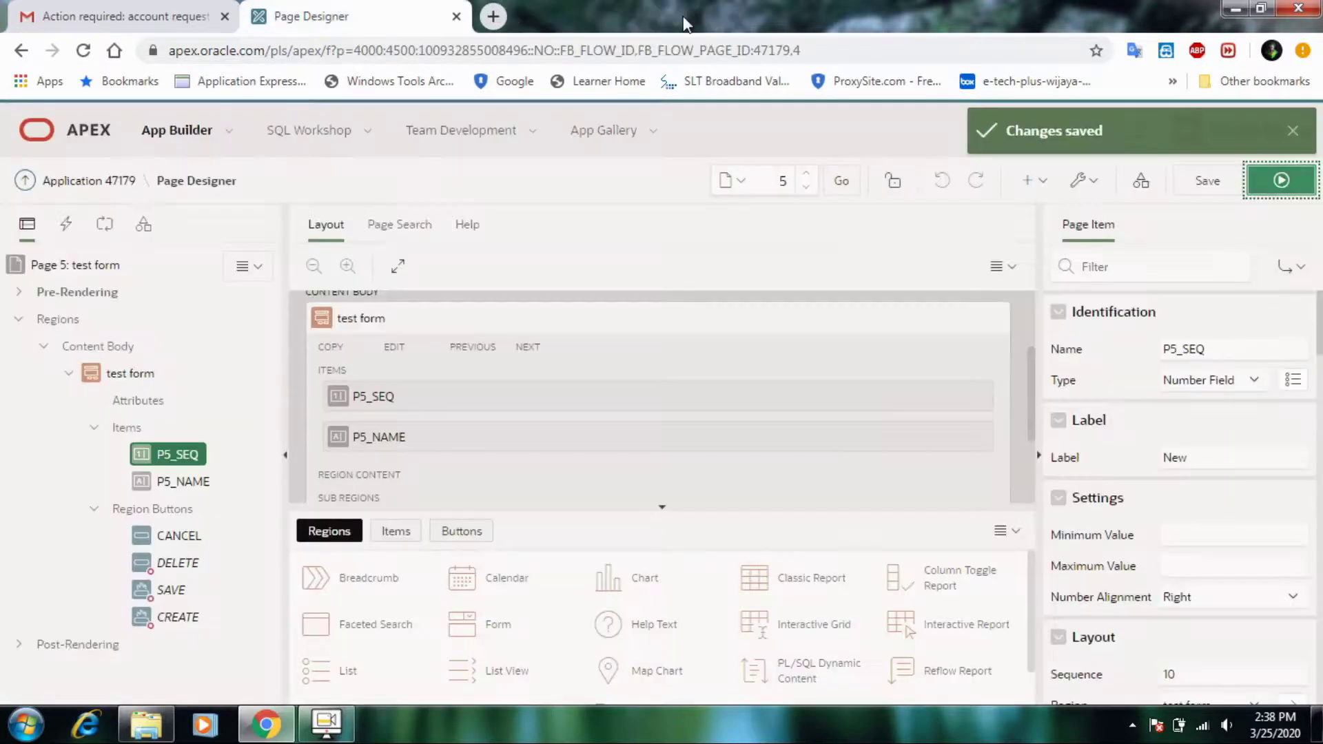
- Go from Page Designer to App Builder and view the Workspace Utilities page
{"action": "left_click", "coordinate": [215, 141]}
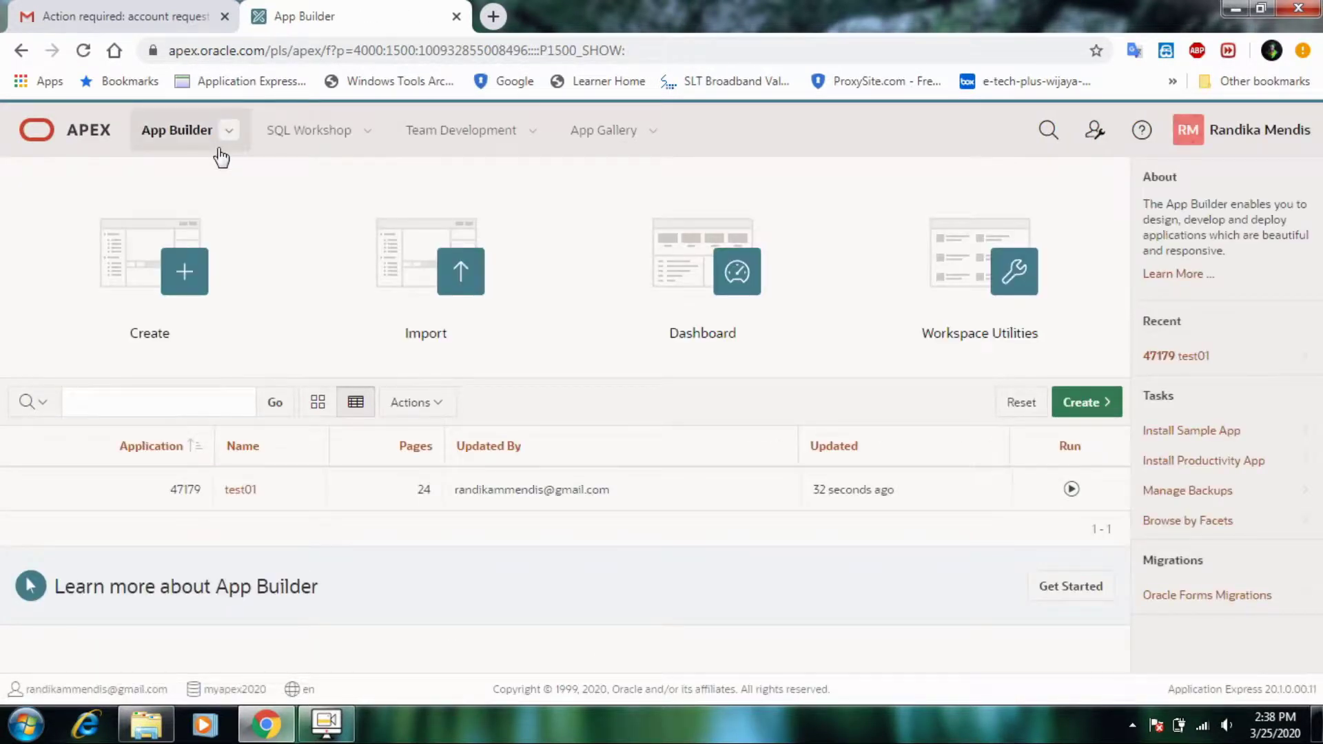
{"action": "left_click", "coordinate": [1020, 310]}
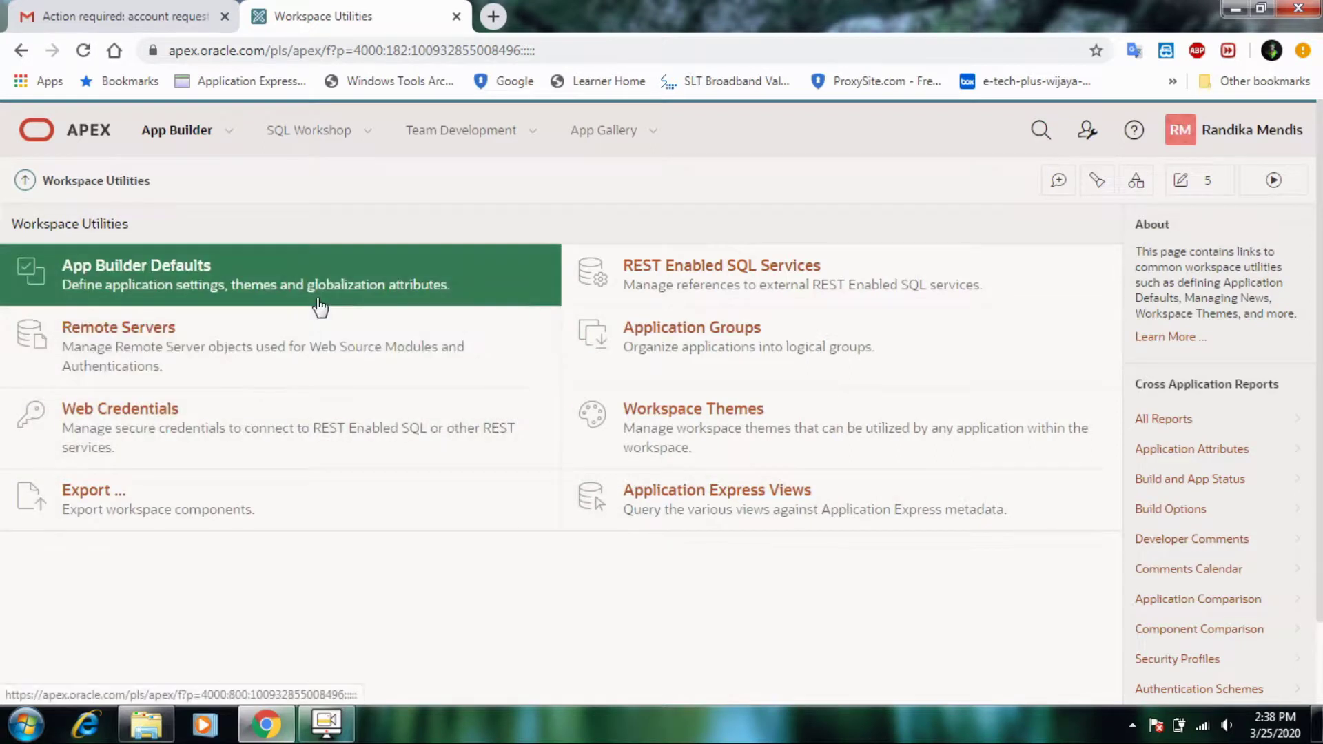
{"action": "left_click", "coordinate": [231, 135]}
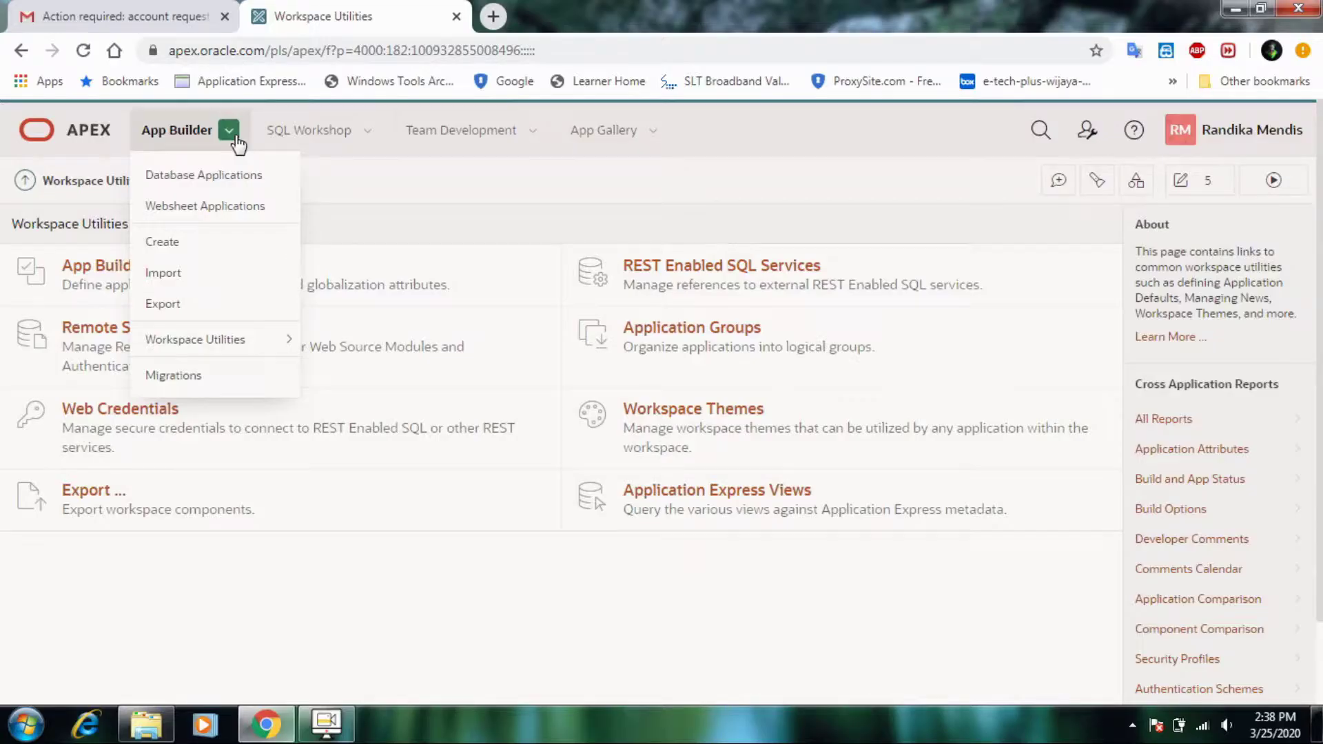
- Go to the App Gallery from the top navigation menu
{"action": "left_click", "coordinate": [652, 130]}
{"action": "left_click", "coordinate": [657, 145]}
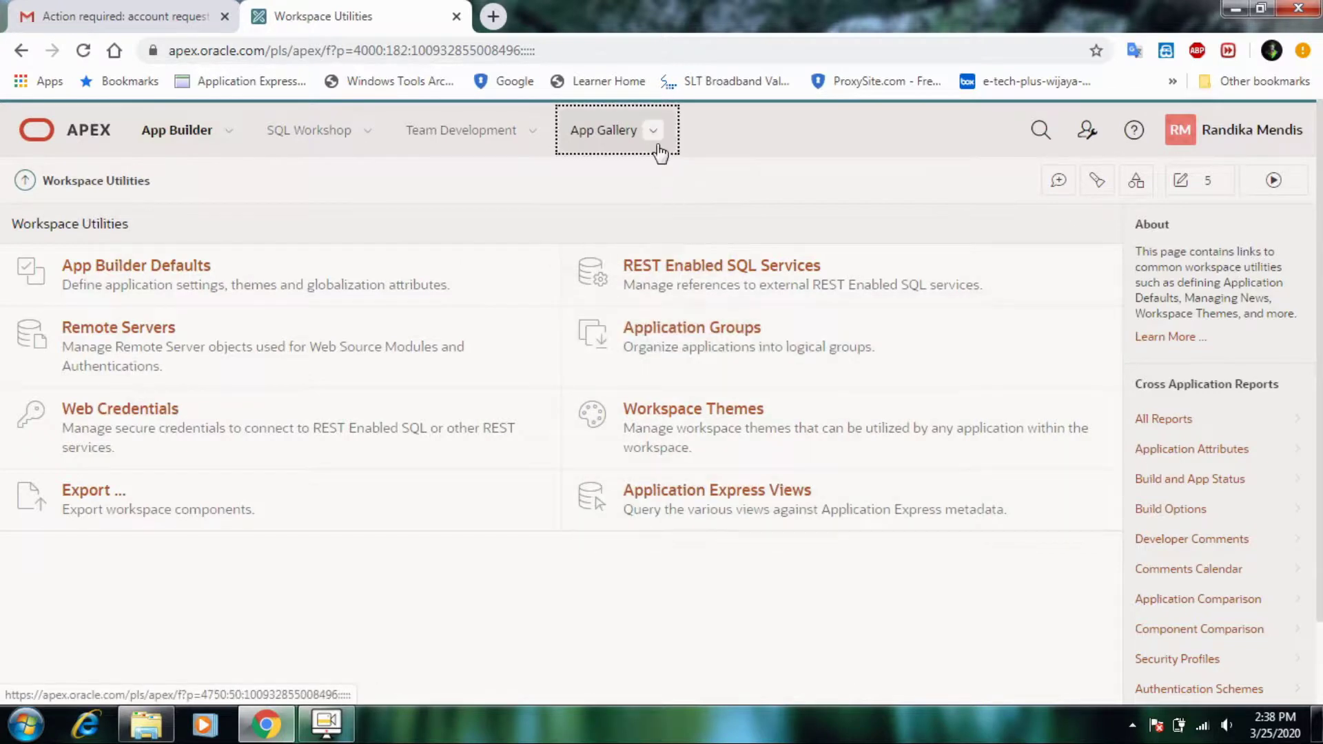
{"action": "left_click", "coordinate": [653, 131]}
{"action": "left_click", "coordinate": [629, 177]}
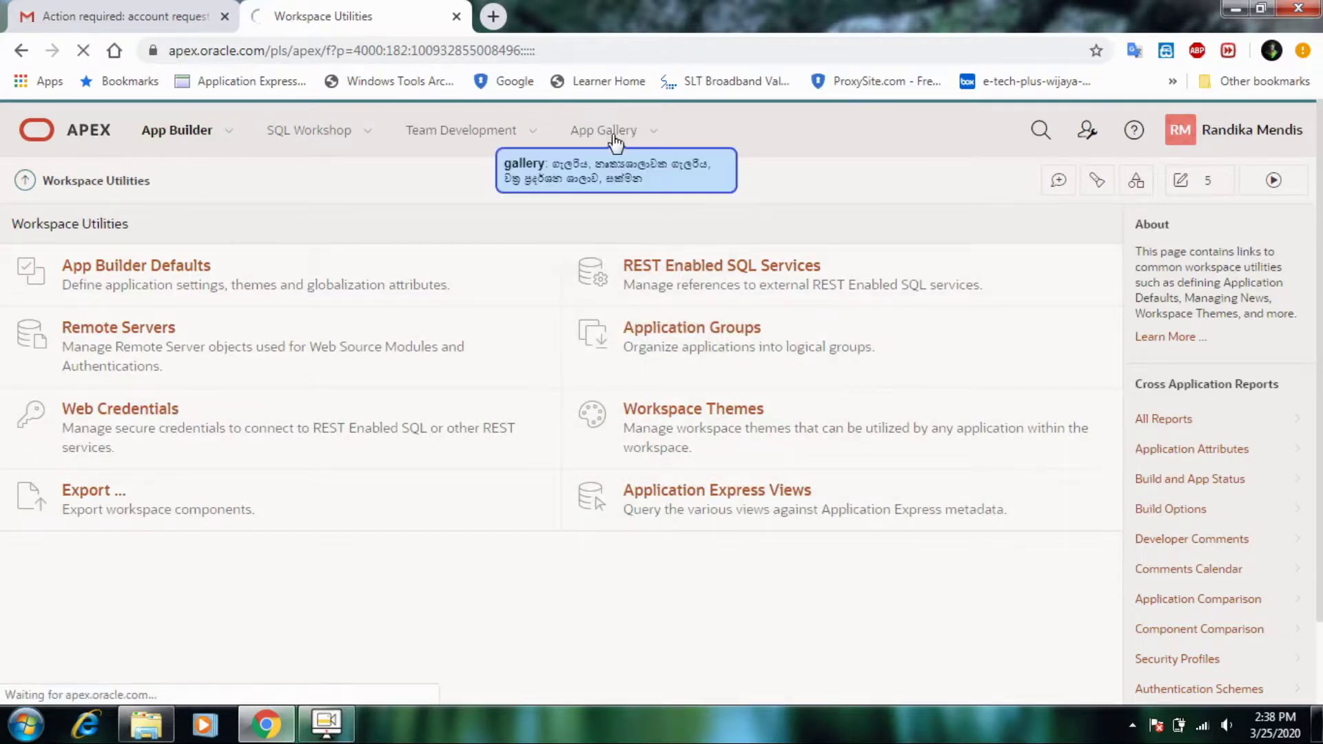
- Filter the App Gallery to Sample apps, briefly trying the Productivity and Installed filters
{"action": "left_click", "coordinate": [648, 132]}
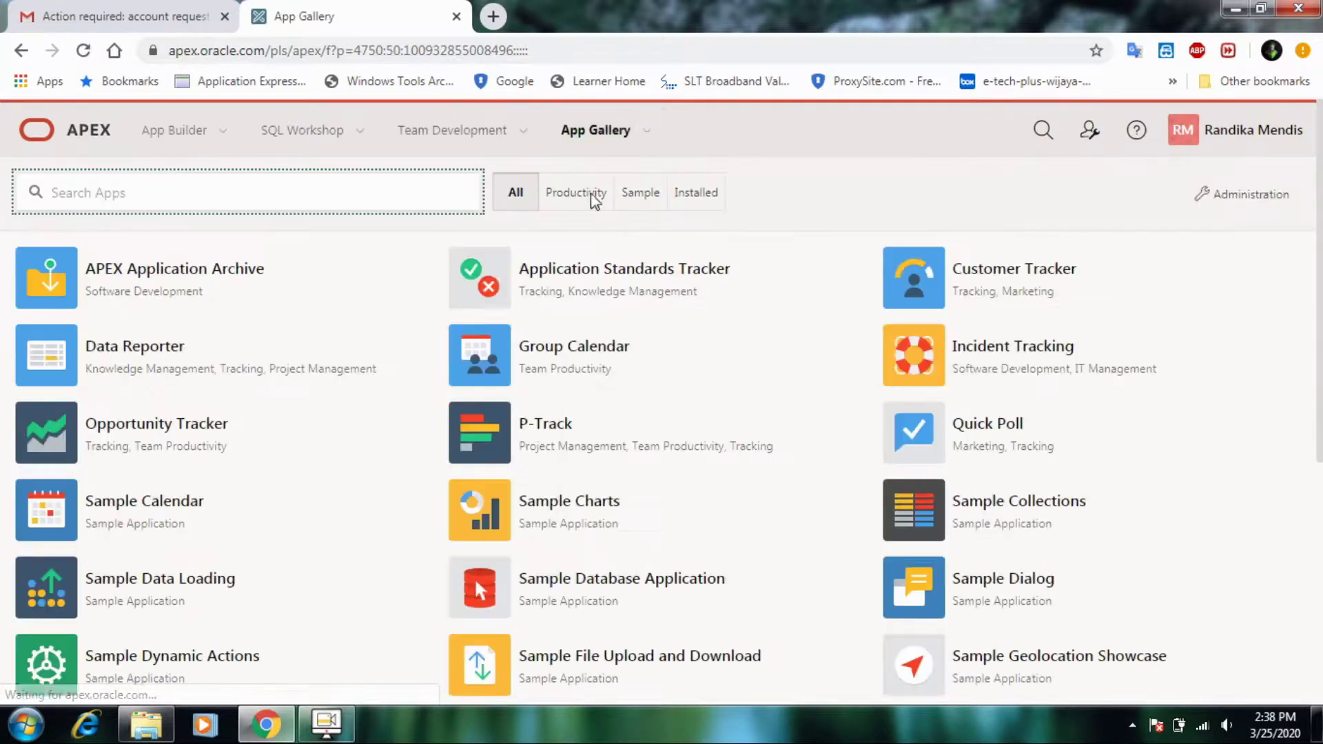
{"action": "left_click", "coordinate": [640, 194]}
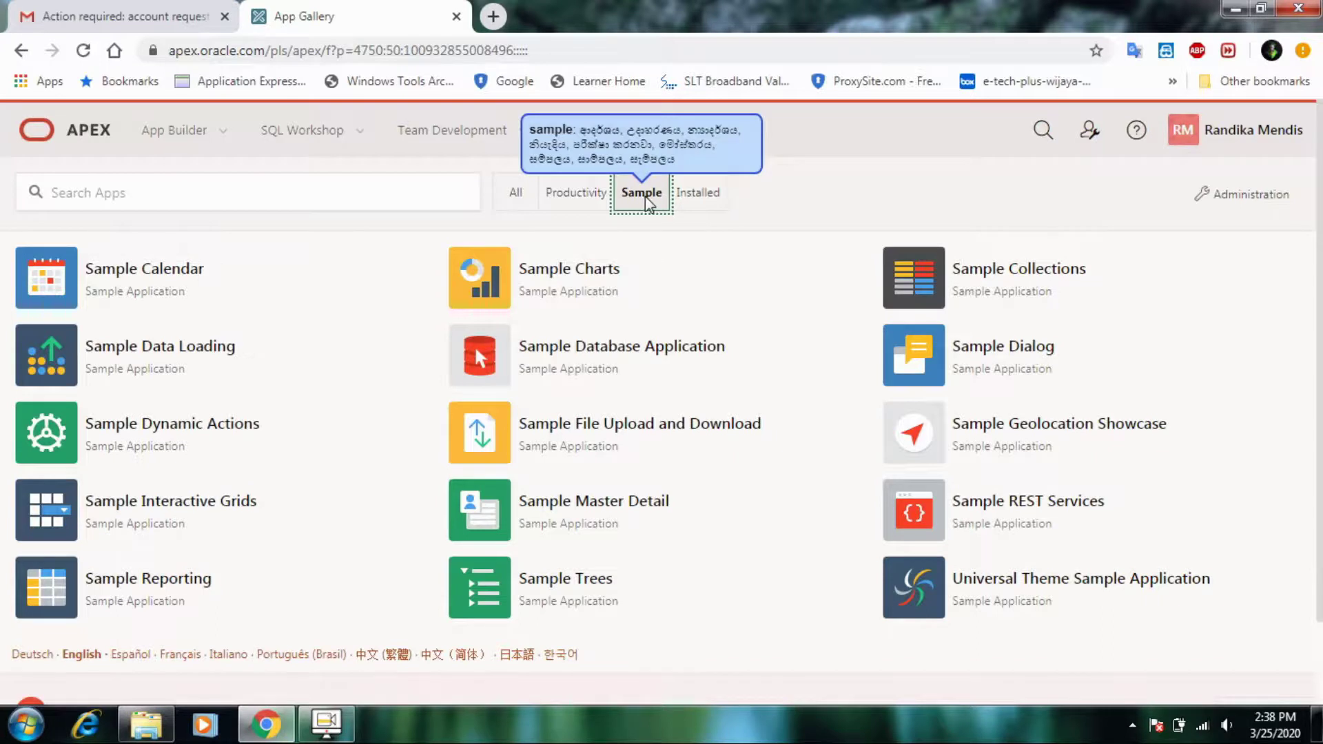
{"action": "double_click", "coordinate": [558, 193]}
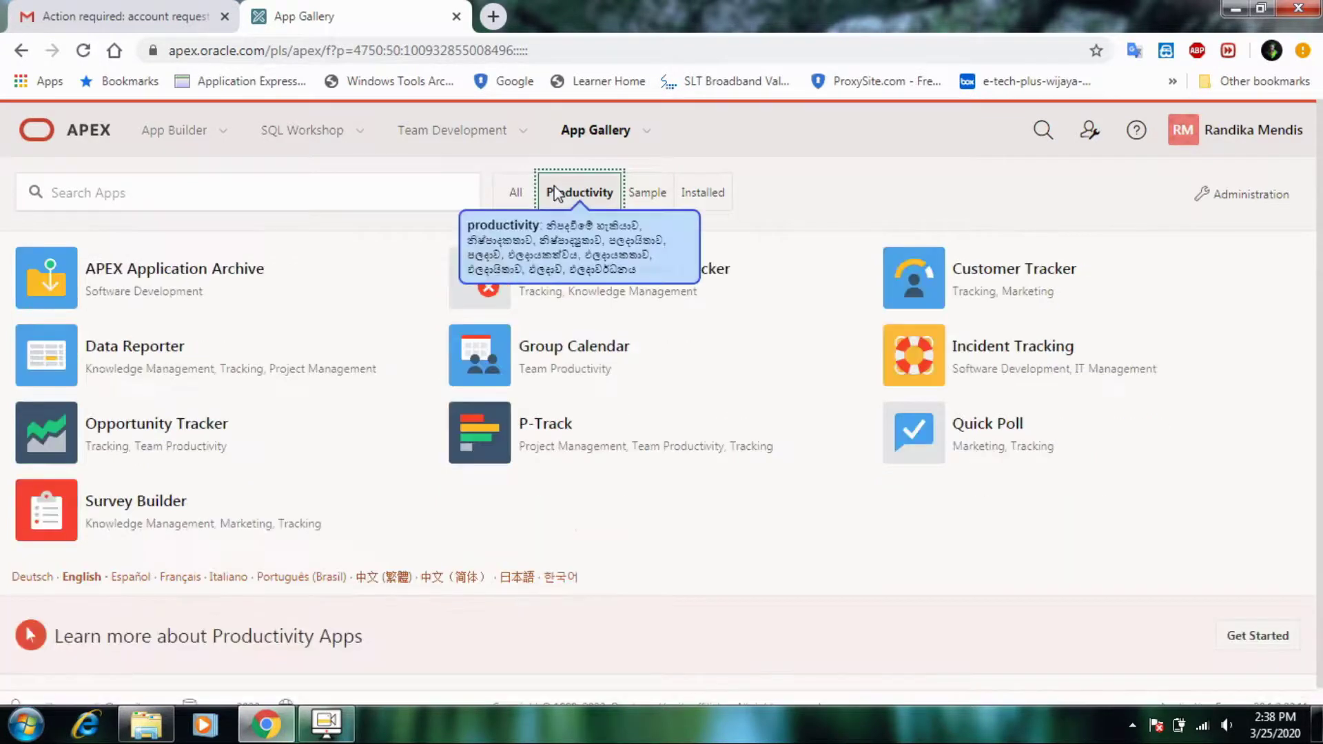
{"action": "left_click", "coordinate": [627, 199]}
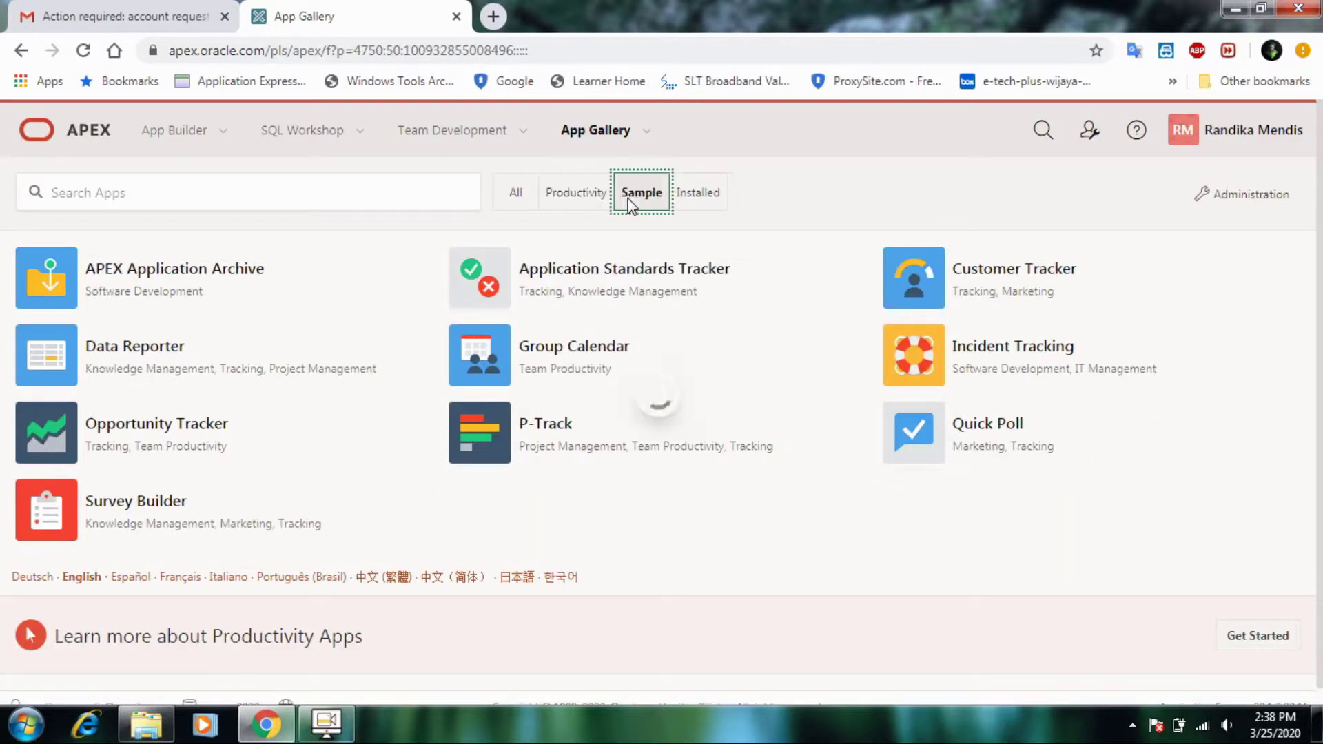
{"action": "double_click", "coordinate": [700, 193]}
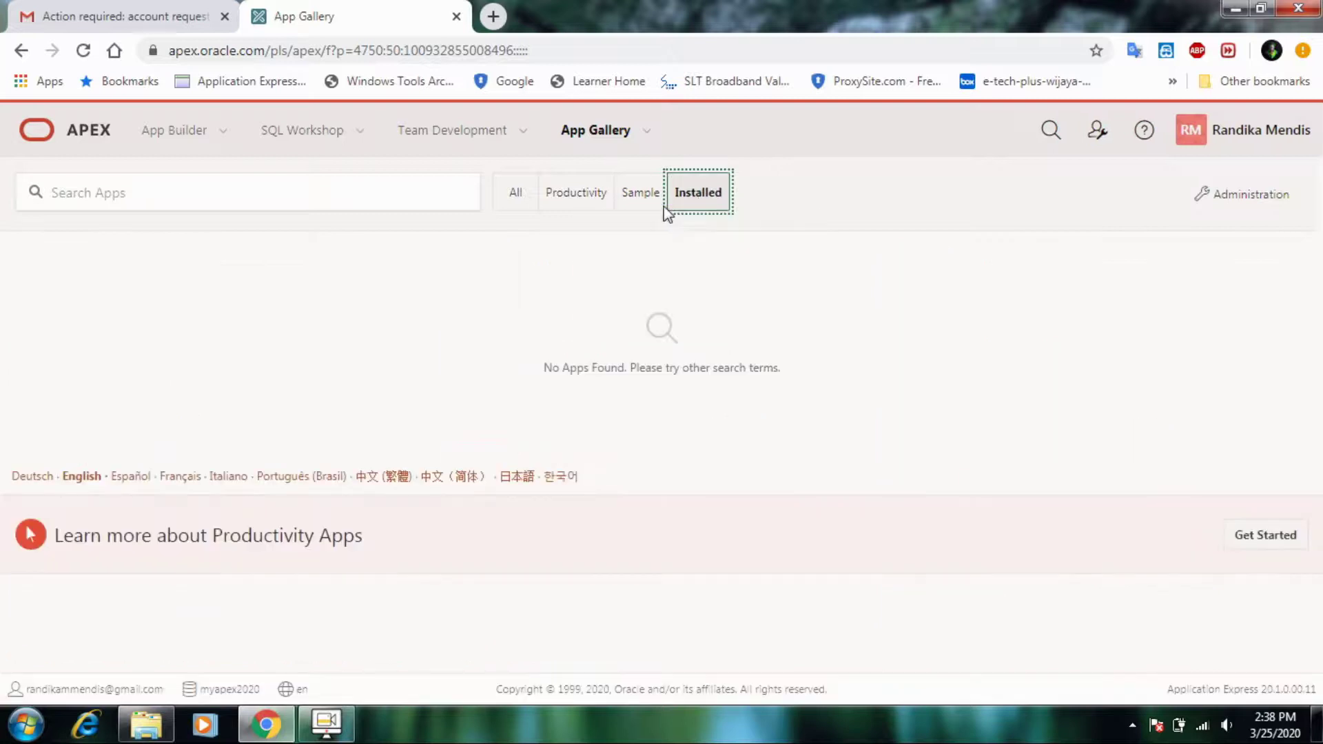
{"action": "left_click", "coordinate": [631, 200]}
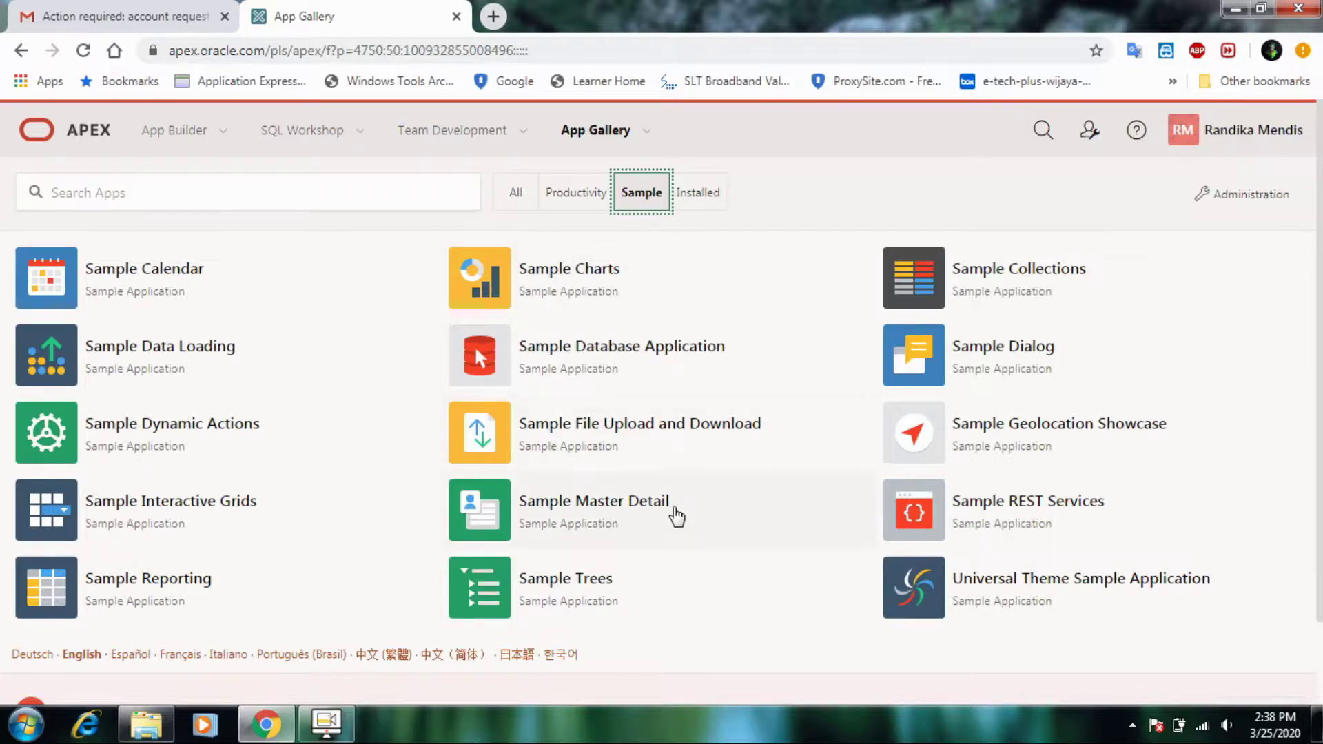
- Open the App Details page of the Sample Master Detail card
{"action": "scroll", "coordinate": [677, 520], "scroll_direction": "down", "scroll_amount": 2}
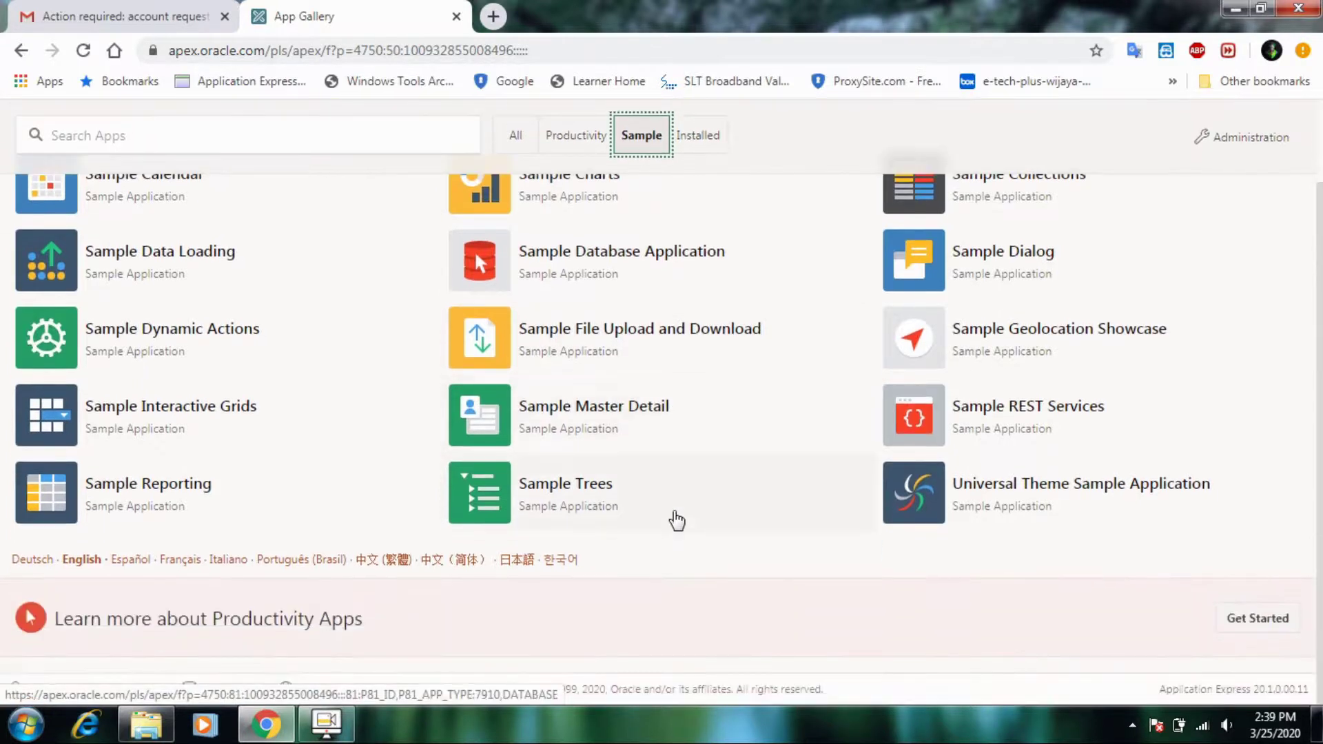
{"action": "scroll", "coordinate": [677, 520], "scroll_direction": "up", "scroll_amount": 2}
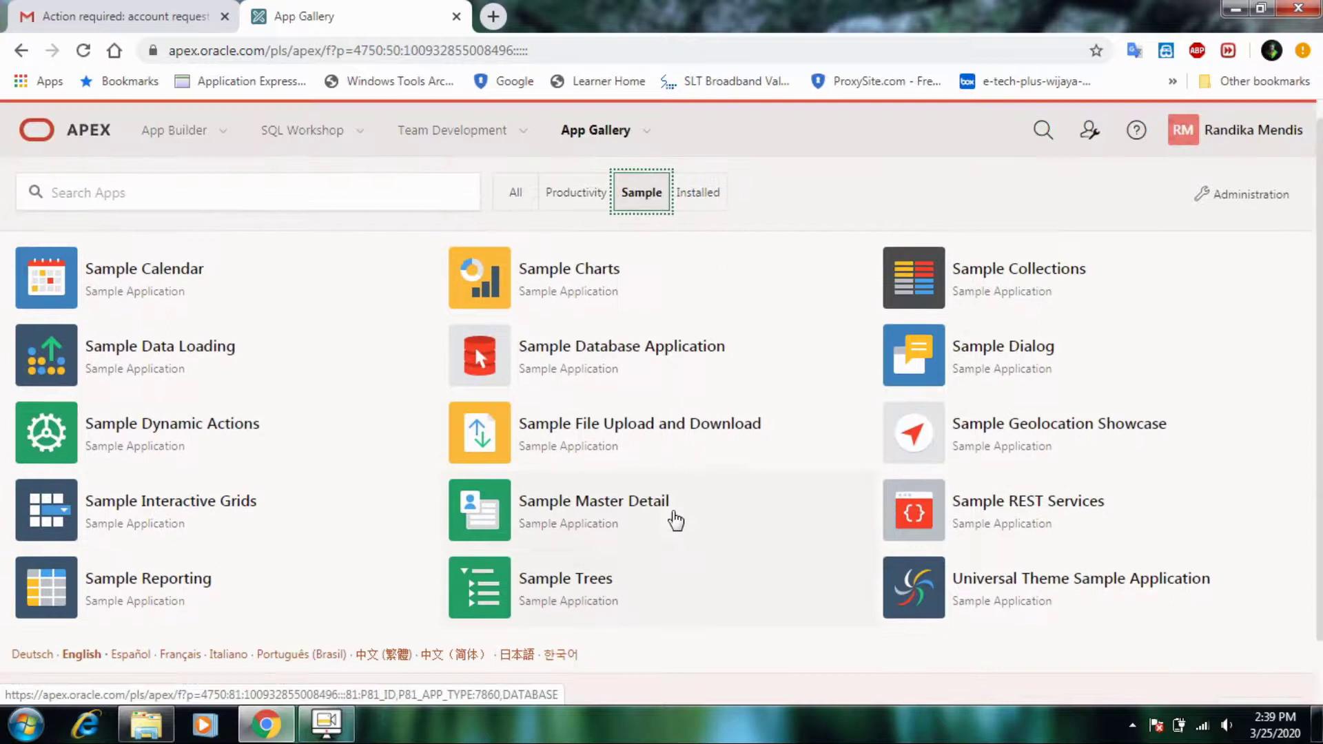
{"action": "double_click", "coordinate": [610, 510]}
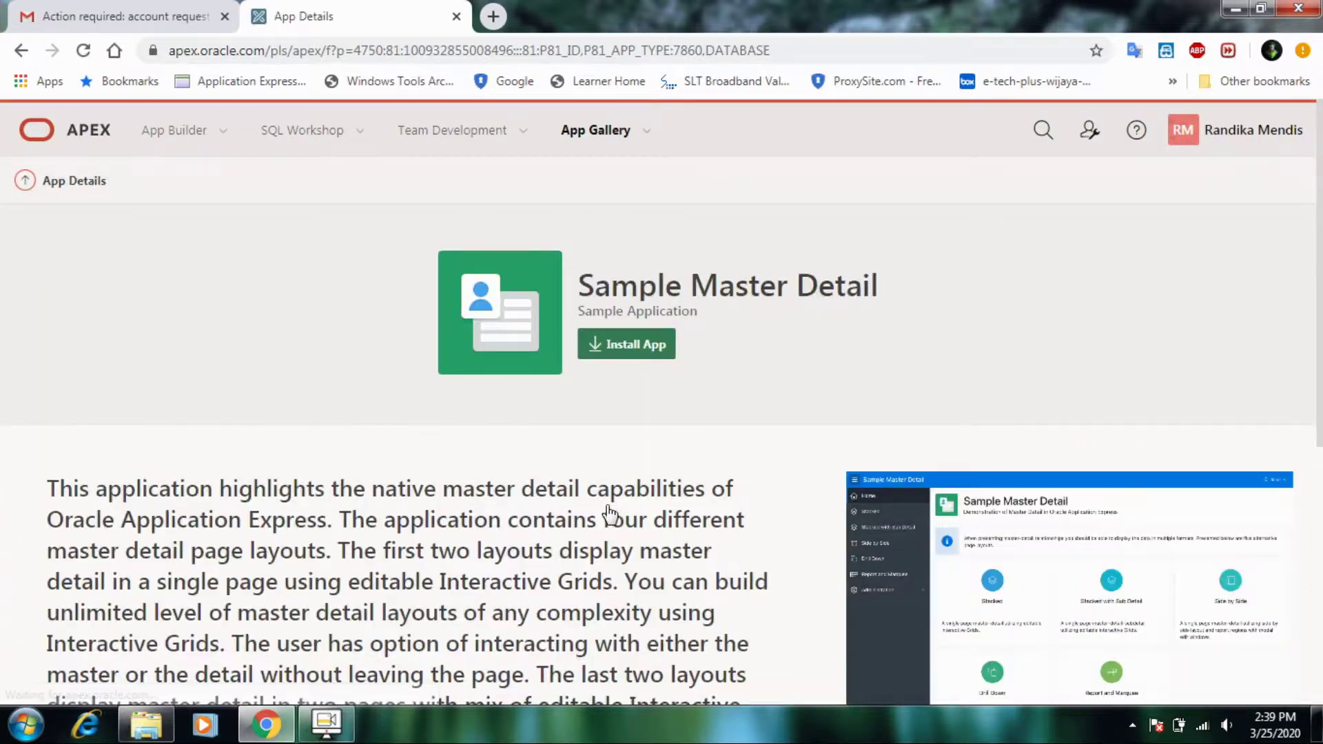
- Install Sample Master Detail through the Install App wizard, then return to the App Builder application list
{"action": "left_click", "coordinate": [621, 355]}
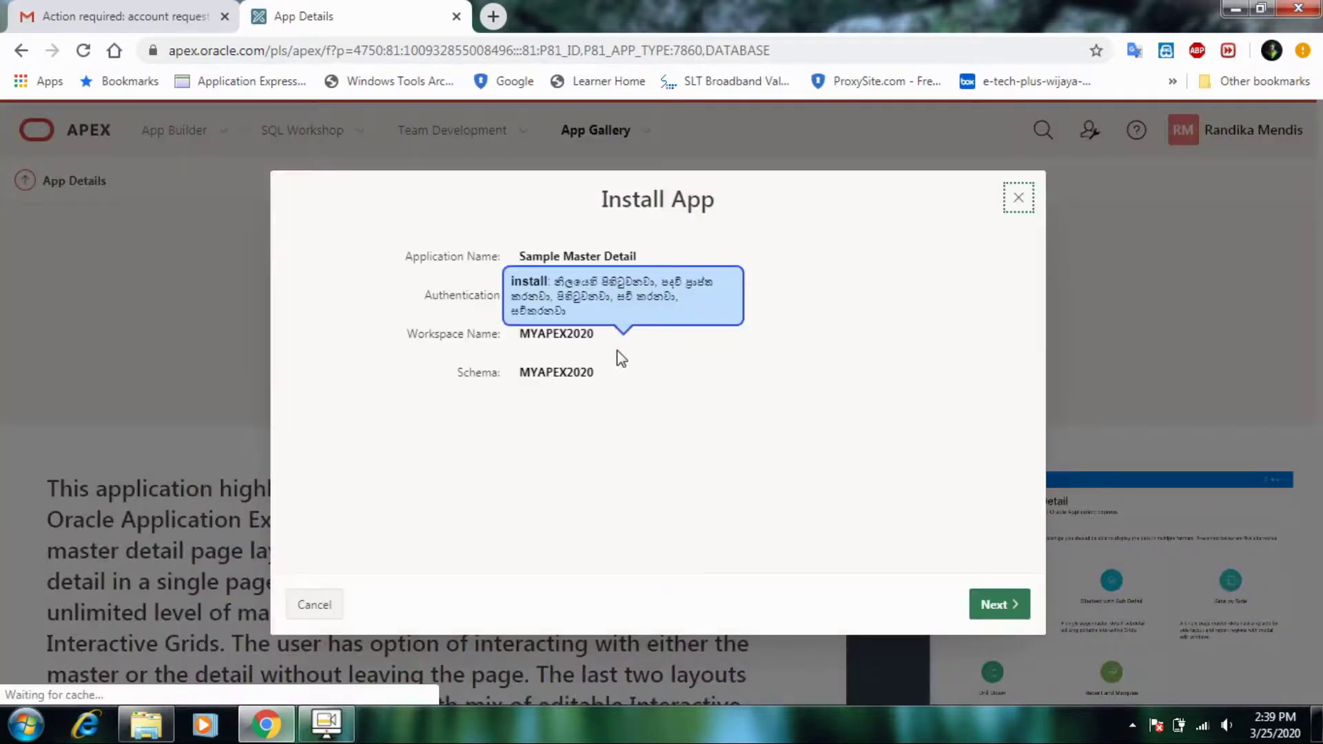
{"action": "left_click", "coordinate": [998, 609]}
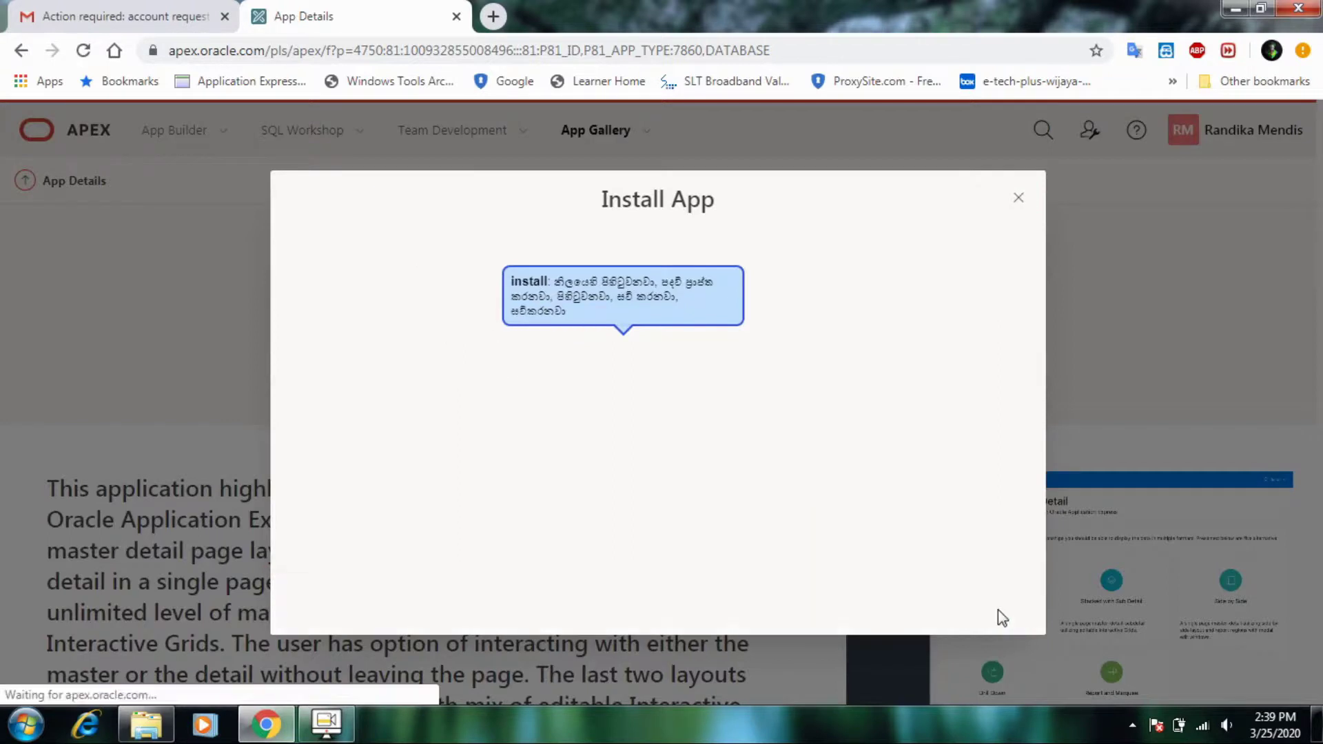
{"action": "left_click", "coordinate": [1001, 613]}
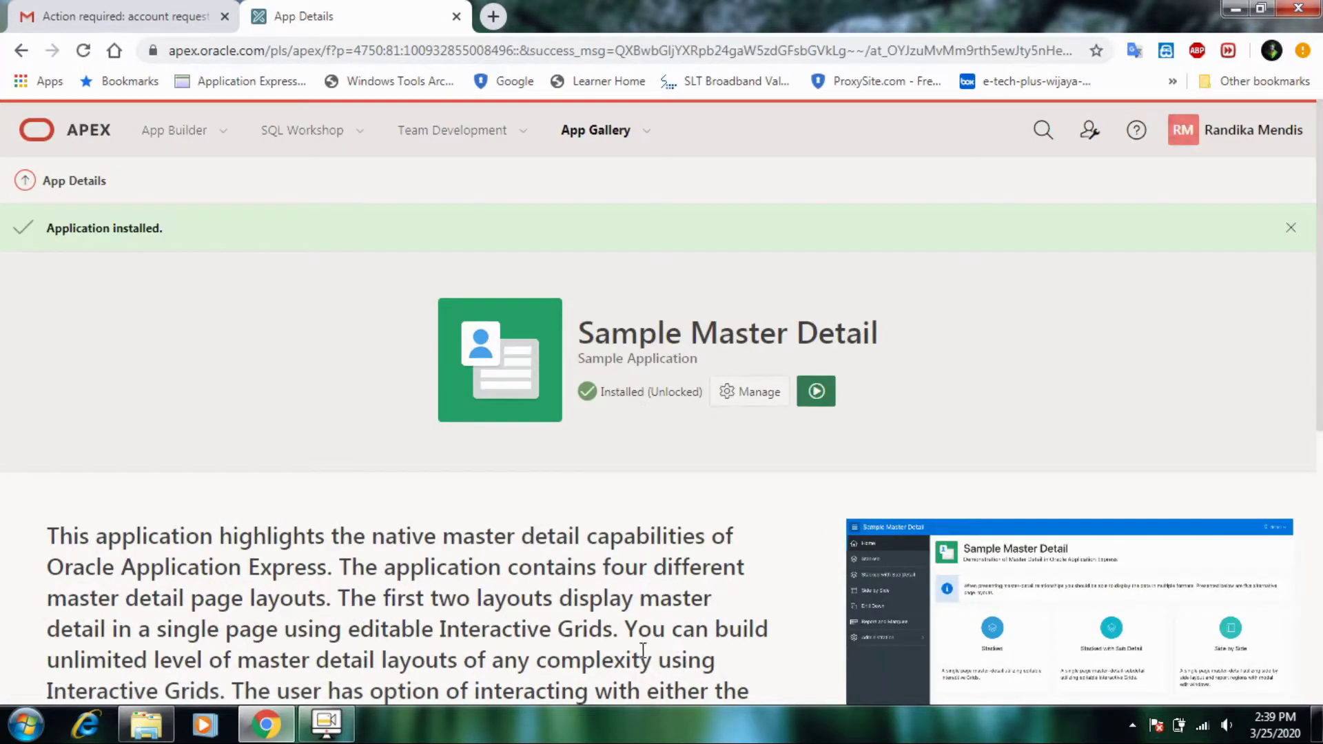
{"action": "left_click", "coordinate": [197, 135]}
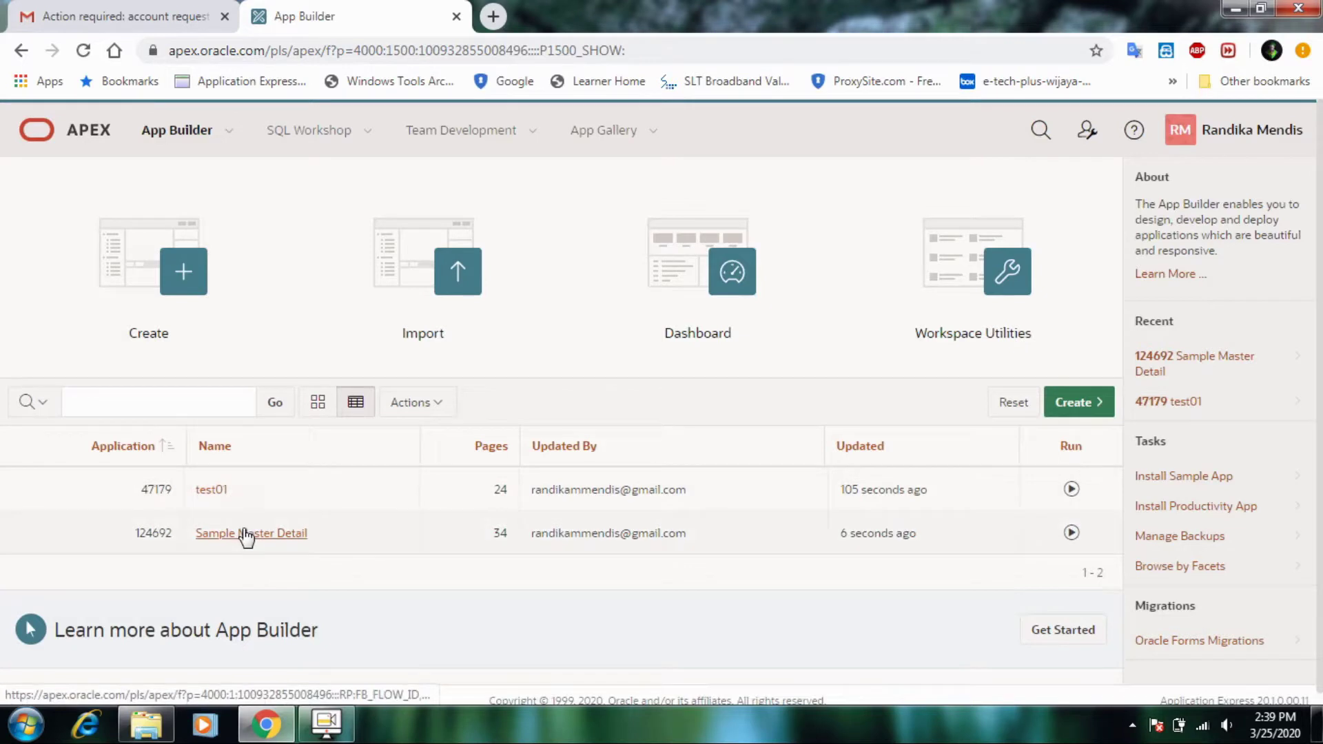
- Run Sample Master Detail from the application list and sign in
{"action": "mouse_move", "coordinate": [246, 537]}
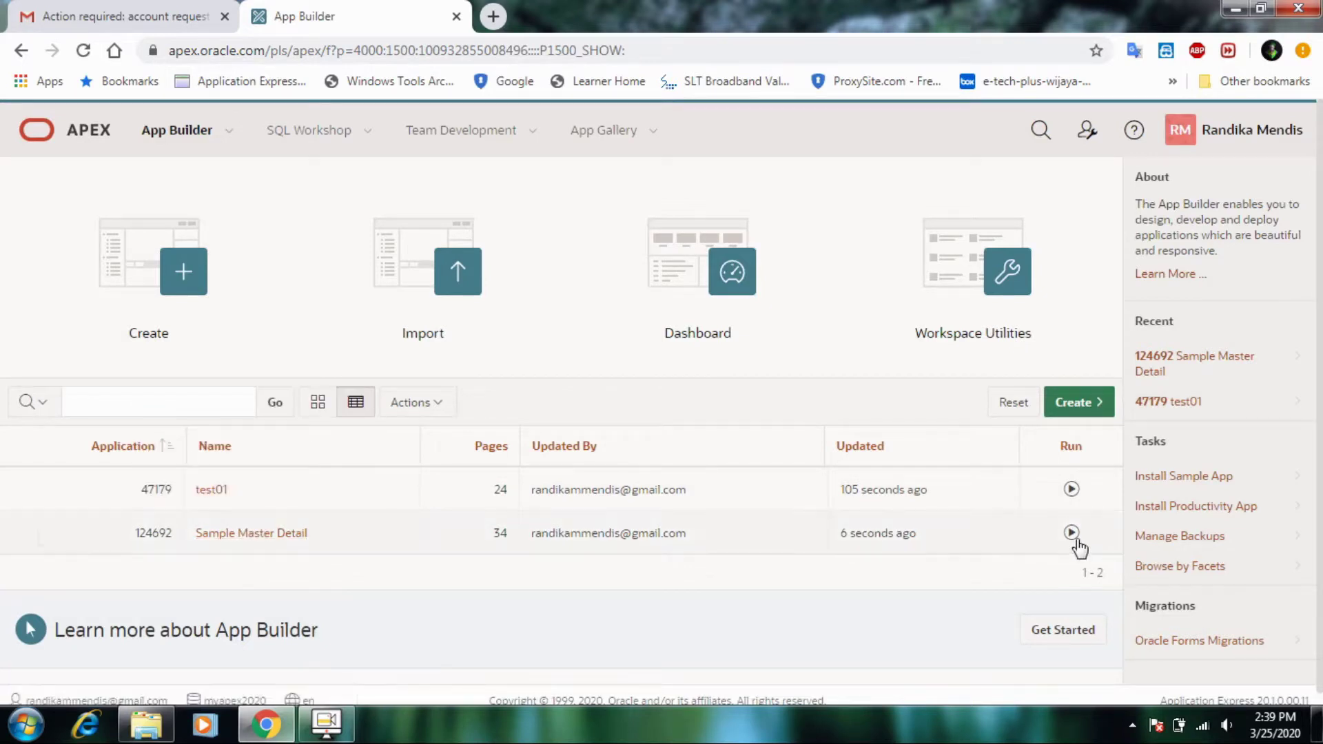
{"action": "left_click", "coordinate": [1072, 534]}
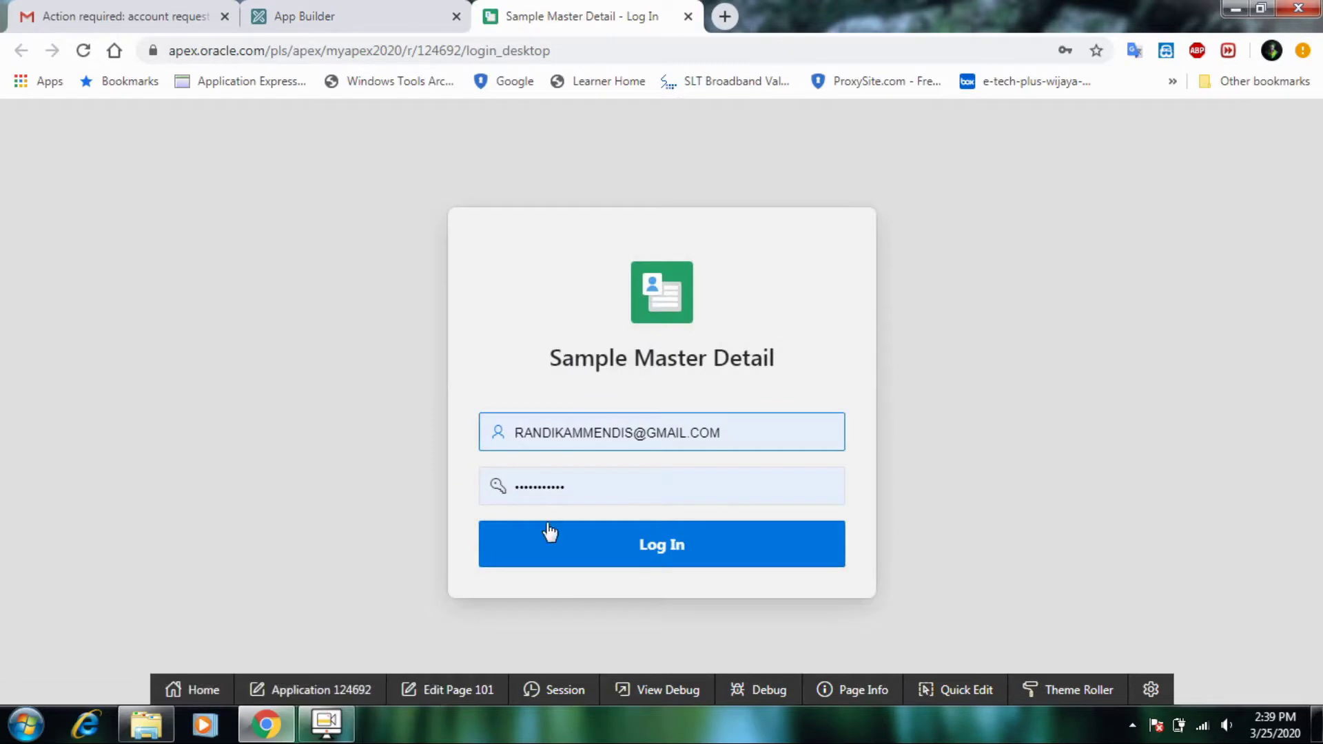
{"action": "left_click", "coordinate": [555, 539]}
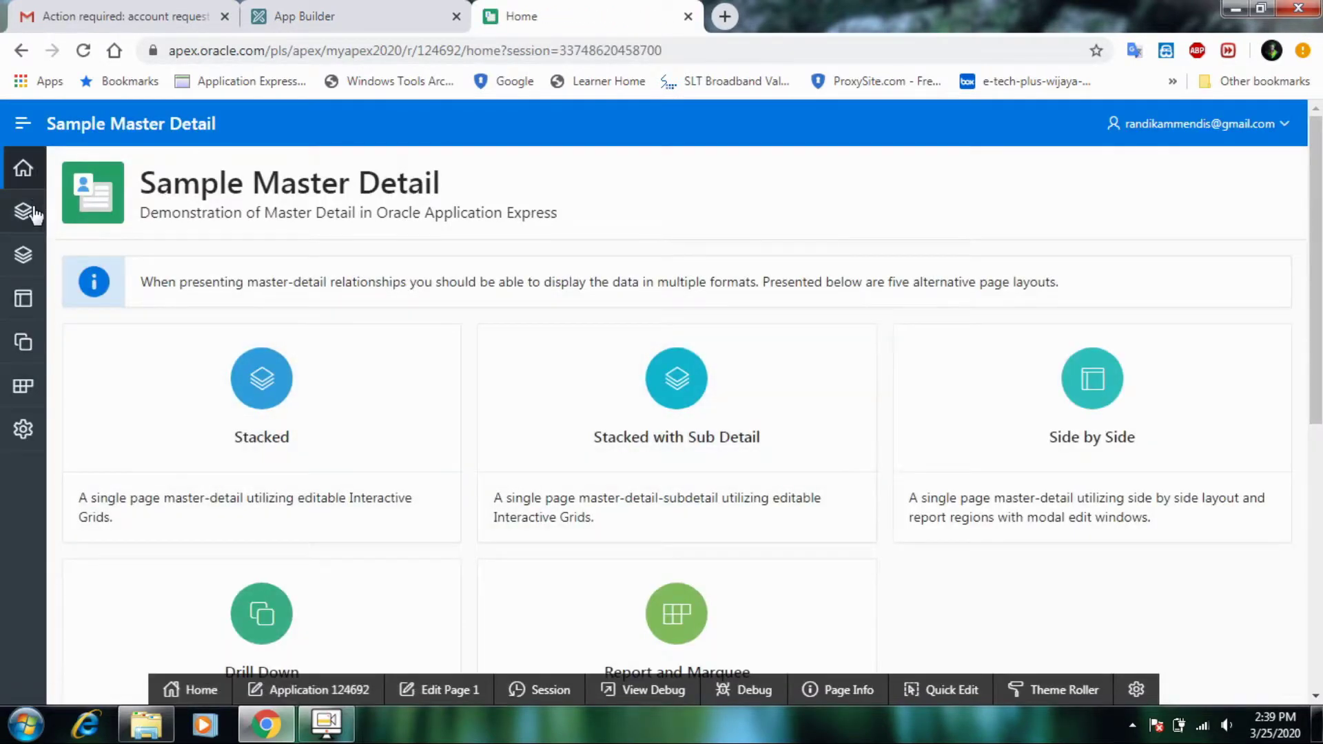
{"action": "scroll", "coordinate": [668, 517], "scroll_direction": "down", "scroll_amount": 7}
{"action": "scroll", "coordinate": [672, 518], "scroll_direction": "up", "scroll_amount": 7}
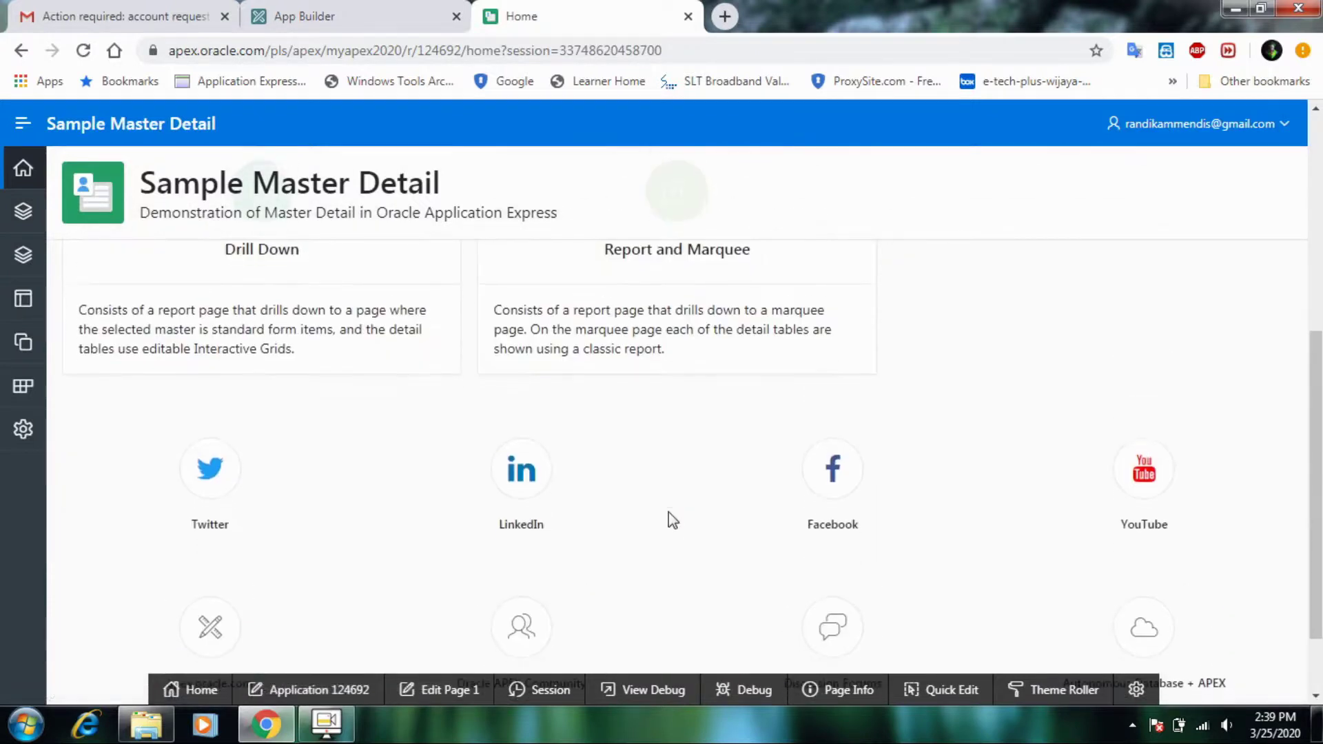
- Browse the Stacked, Side by Side and Report and Marquee layout pages
{"action": "left_click", "coordinate": [23, 215]}
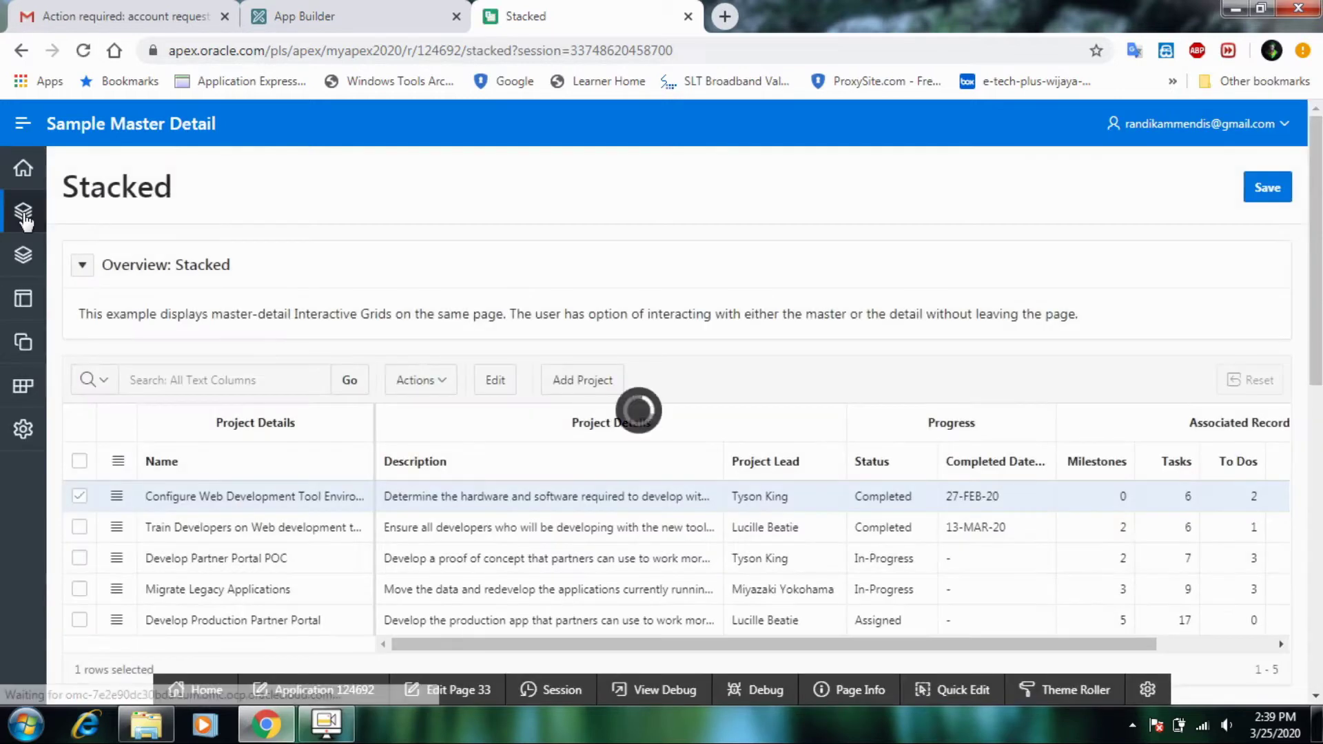
{"action": "scroll", "coordinate": [269, 503], "scroll_direction": "down", "scroll_amount": 4}
{"action": "scroll", "coordinate": [269, 510], "scroll_direction": "up", "scroll_amount": 3}
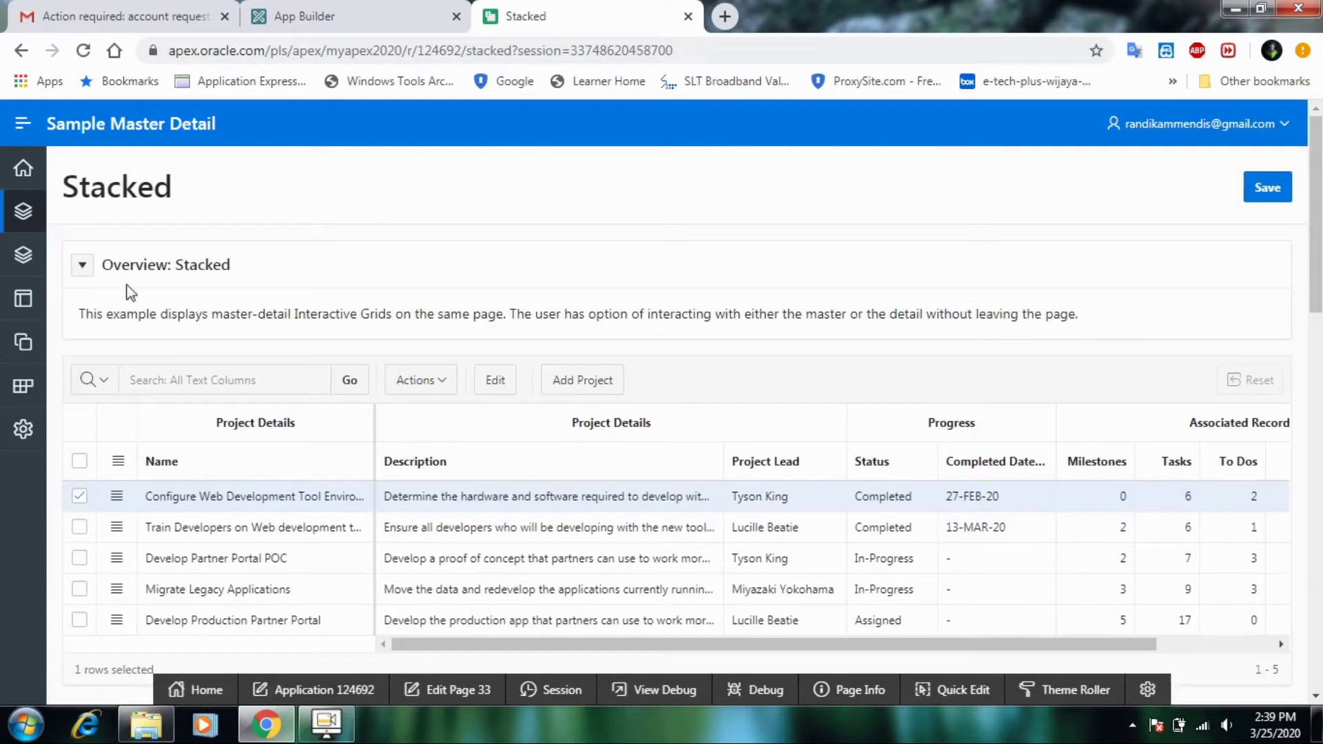
{"action": "left_click", "coordinate": [28, 305]}
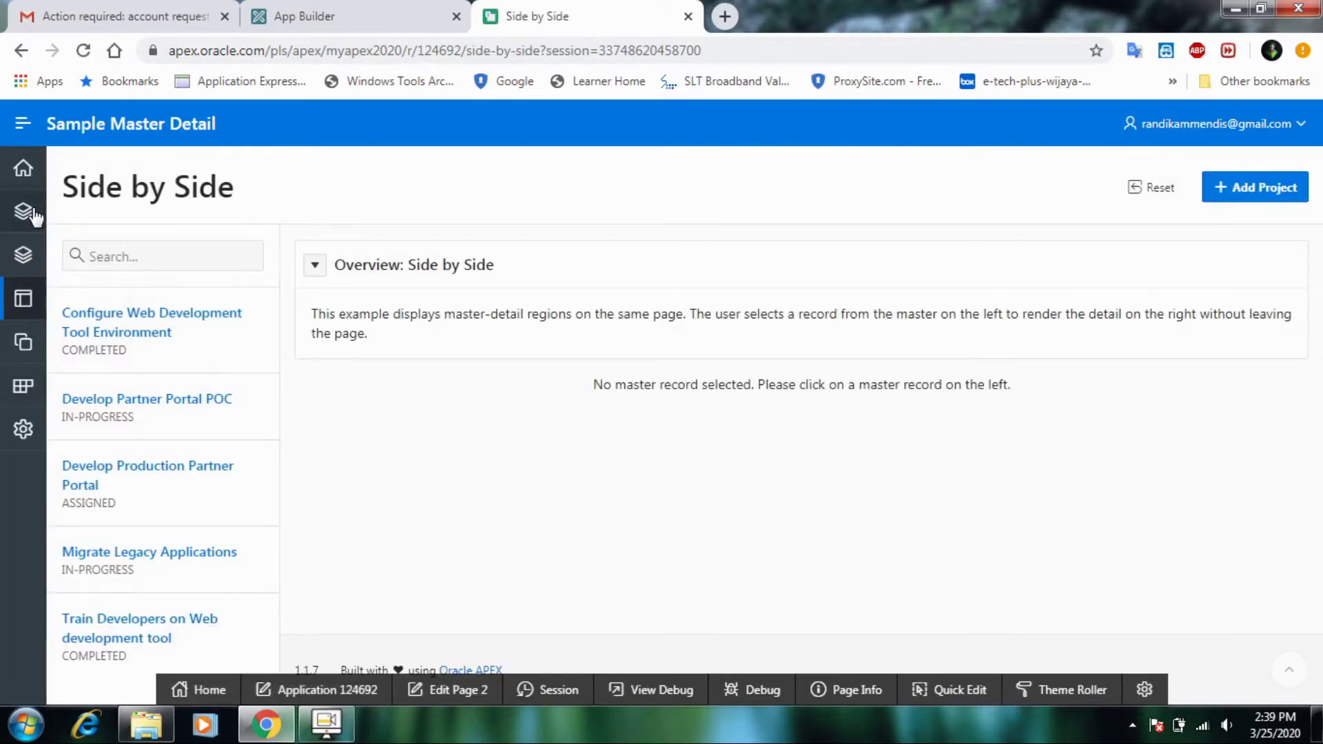
{"action": "left_click", "coordinate": [32, 403]}
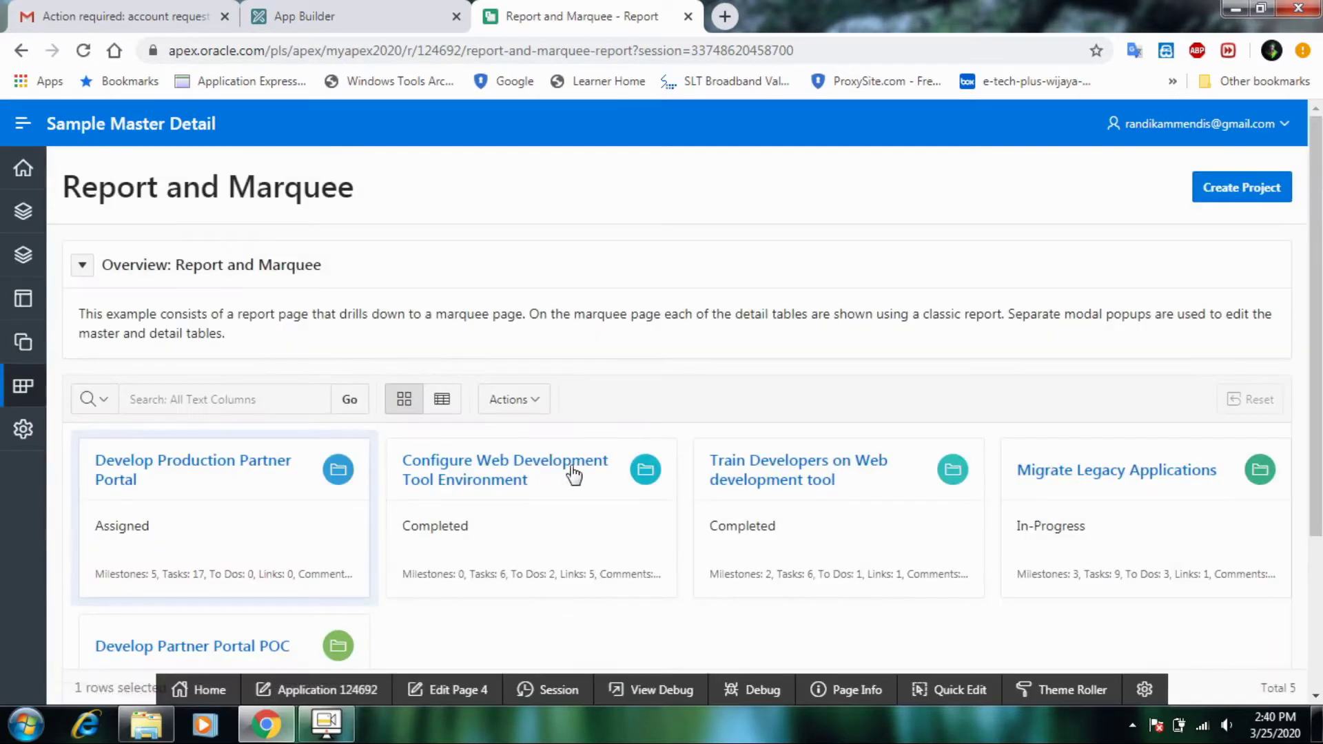
- View the Develop Production Partner Portal project, then close the app and open its builder page
{"action": "left_click", "coordinate": [267, 465]}
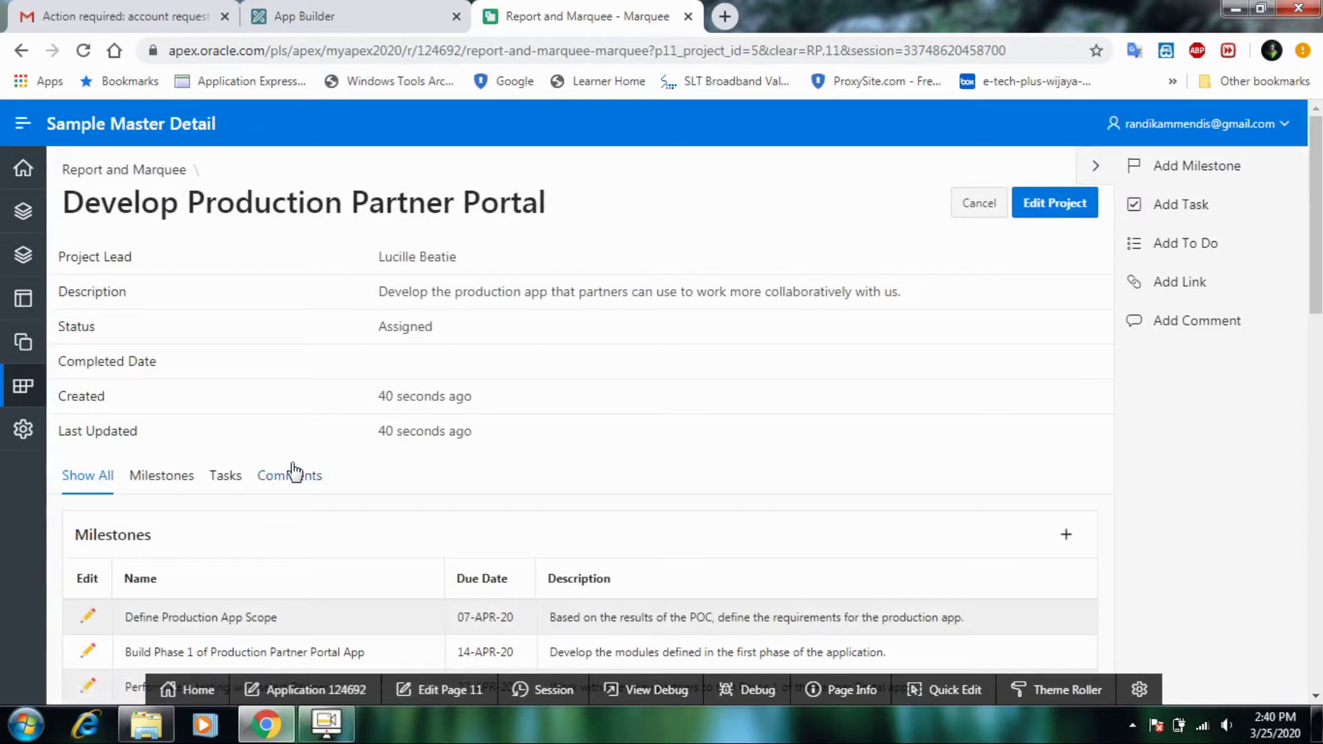
{"action": "scroll", "coordinate": [930, 461], "scroll_direction": "down", "scroll_amount": 3}
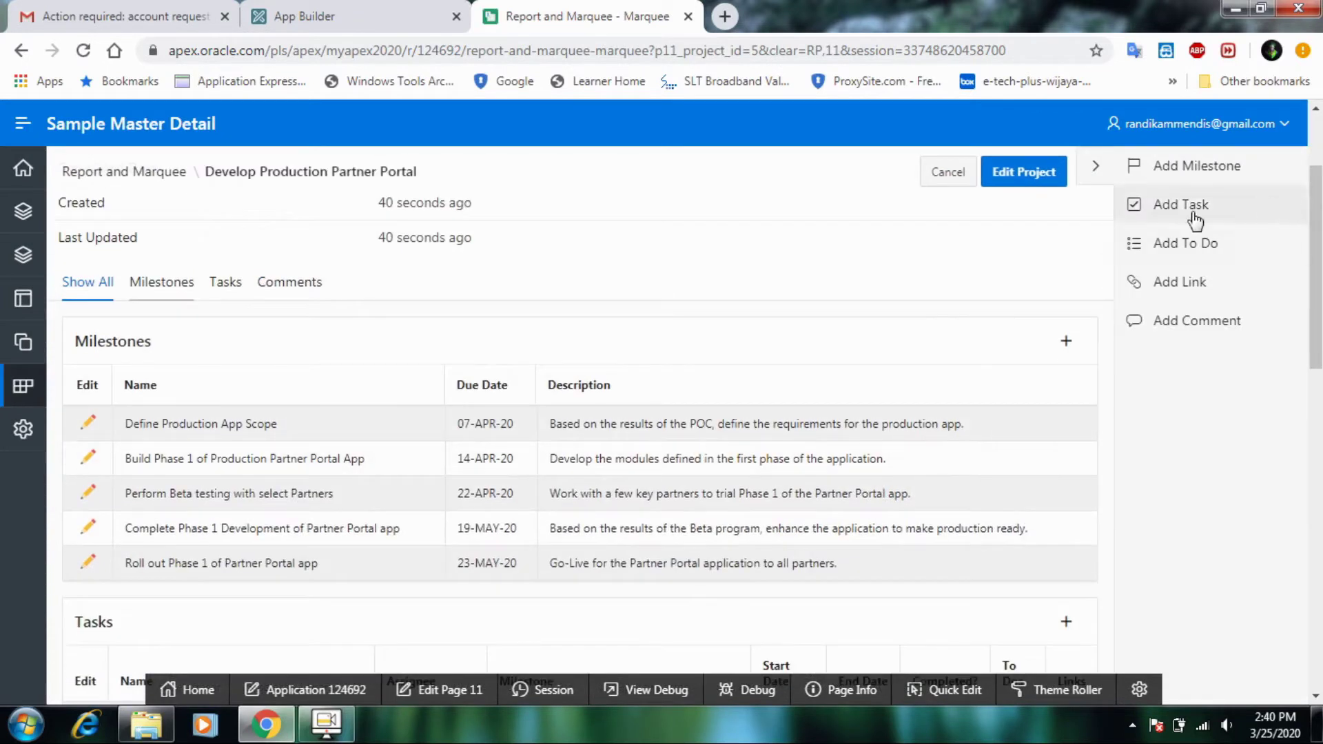
{"action": "scroll", "coordinate": [1028, 330], "scroll_direction": "down", "scroll_amount": 5}
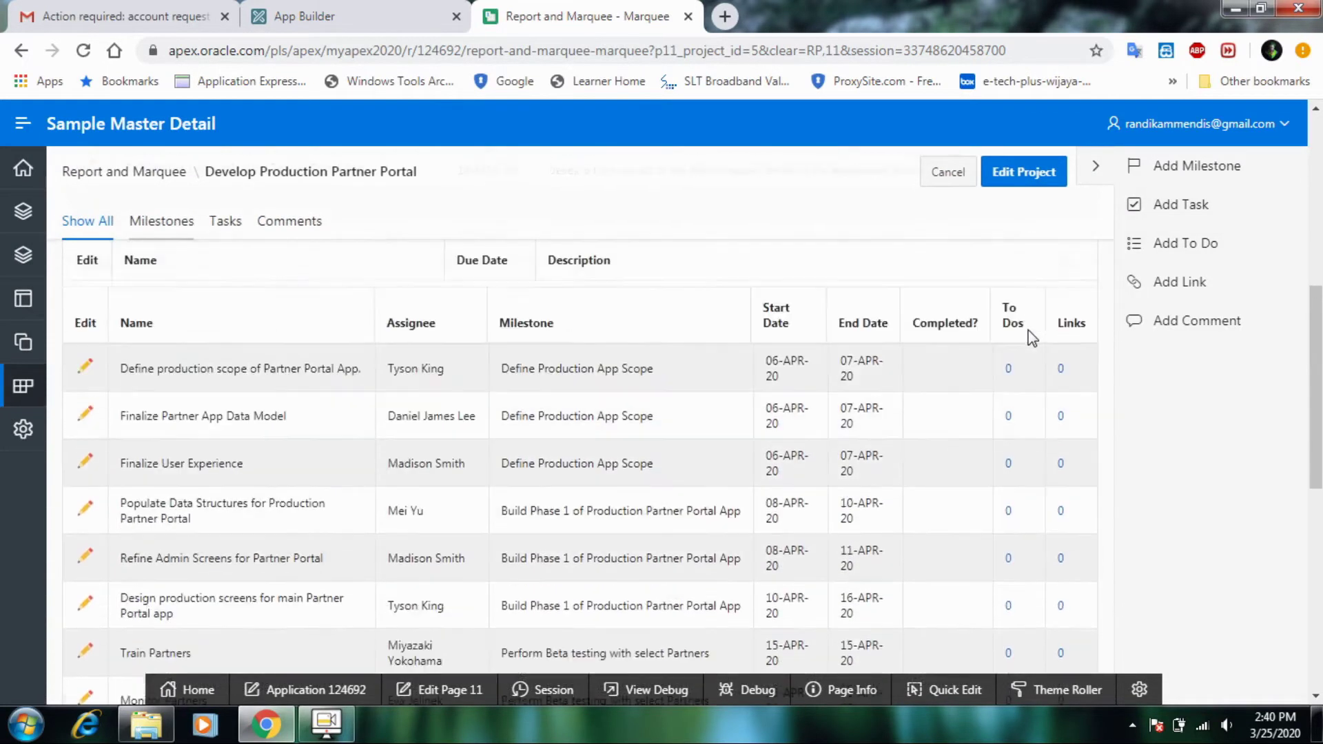
{"action": "scroll", "coordinate": [1028, 330], "scroll_direction": "down", "scroll_amount": 3}
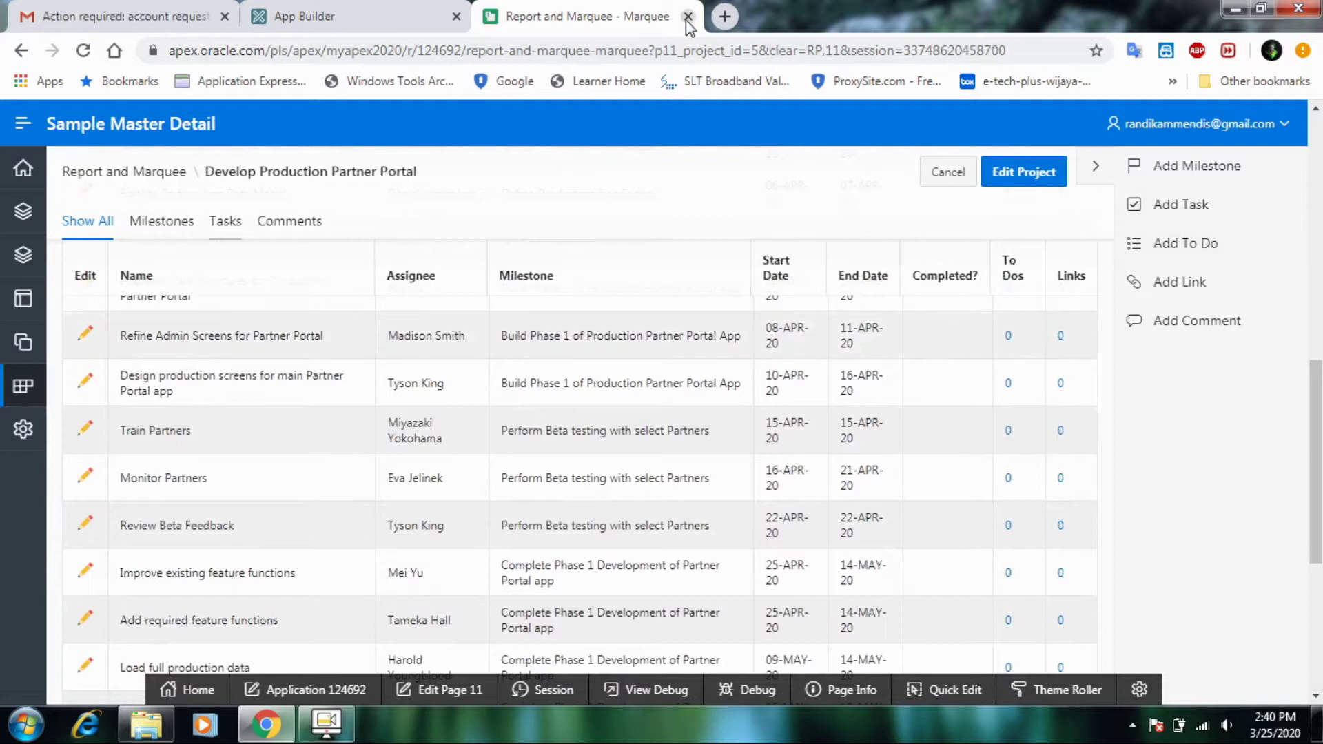
{"action": "left_click", "coordinate": [688, 16]}
{"action": "left_click", "coordinate": [236, 534]}
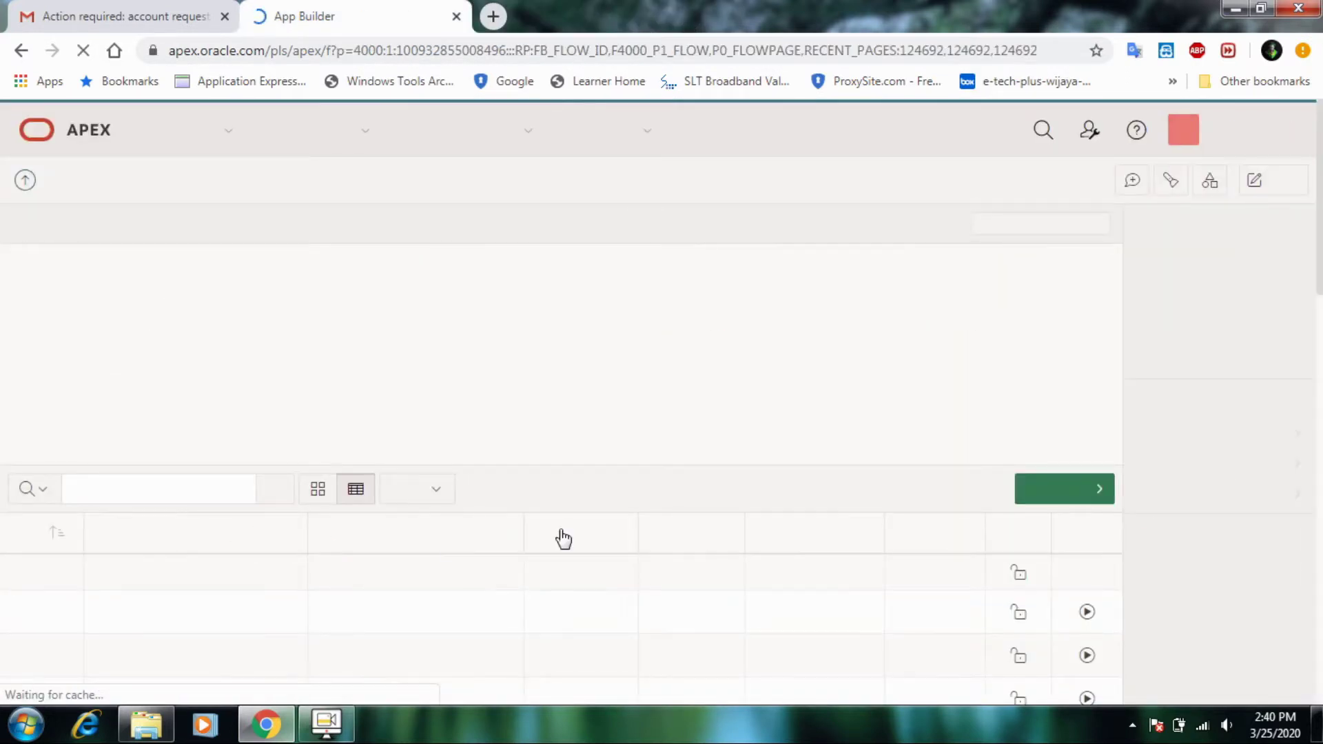
- Scroll through Sample Master Detail's pages, then return via App Builder to the workspace home
{"action": "scroll", "coordinate": [842, 541], "scroll_direction": "down", "scroll_amount": 3}
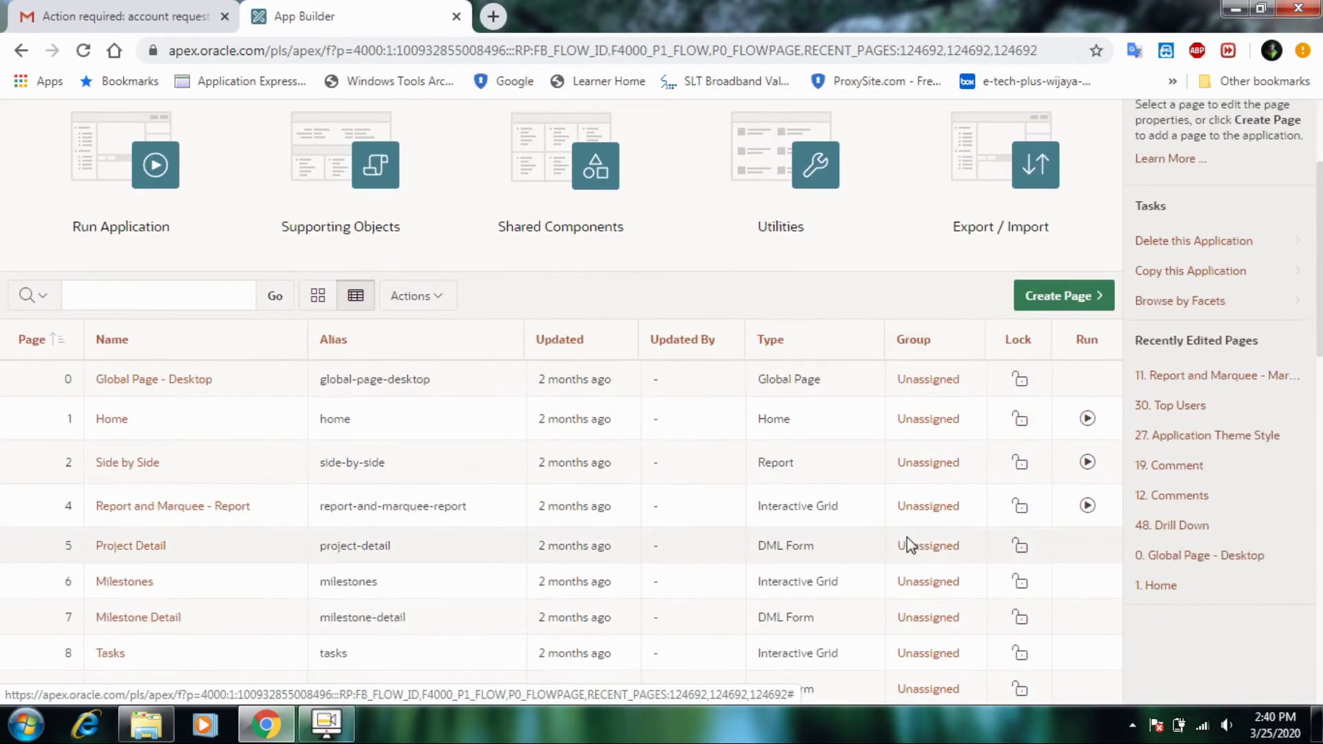
{"action": "scroll", "coordinate": [907, 537], "scroll_direction": "up", "scroll_amount": 3}
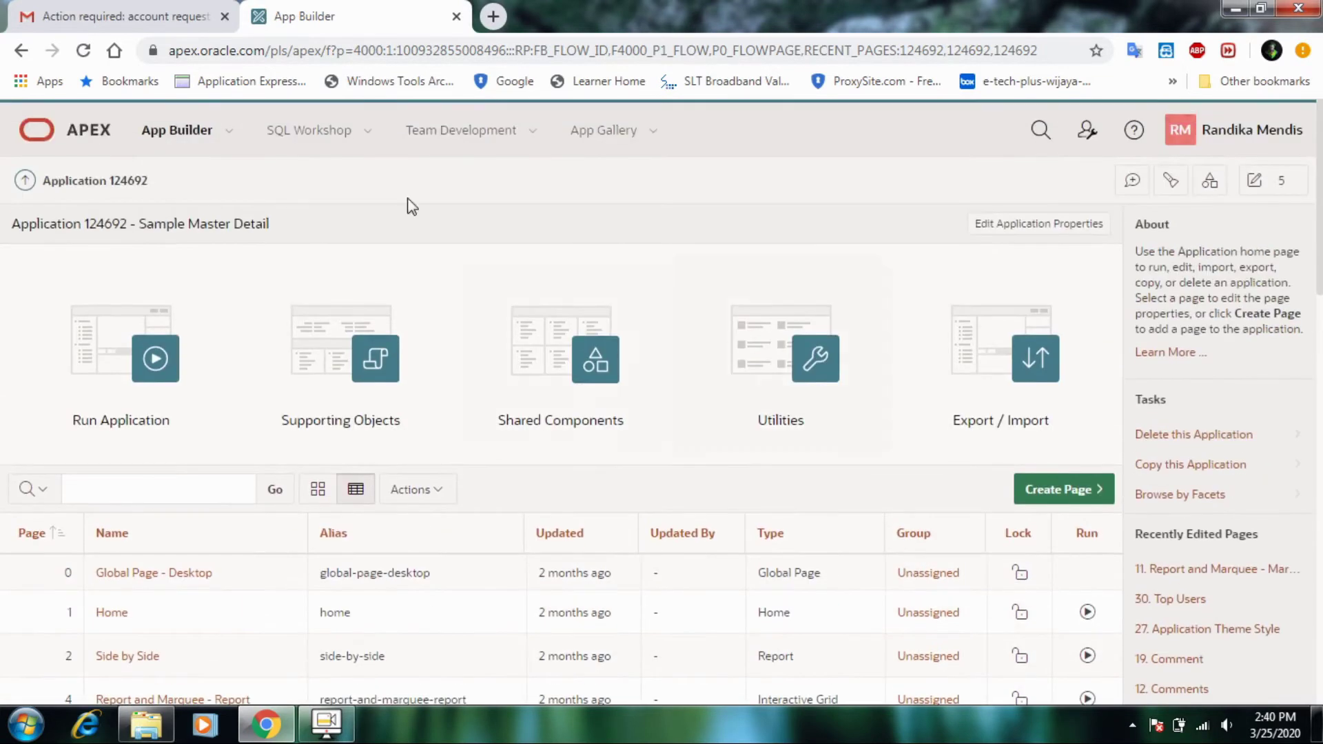
{"action": "left_click", "coordinate": [200, 133]}
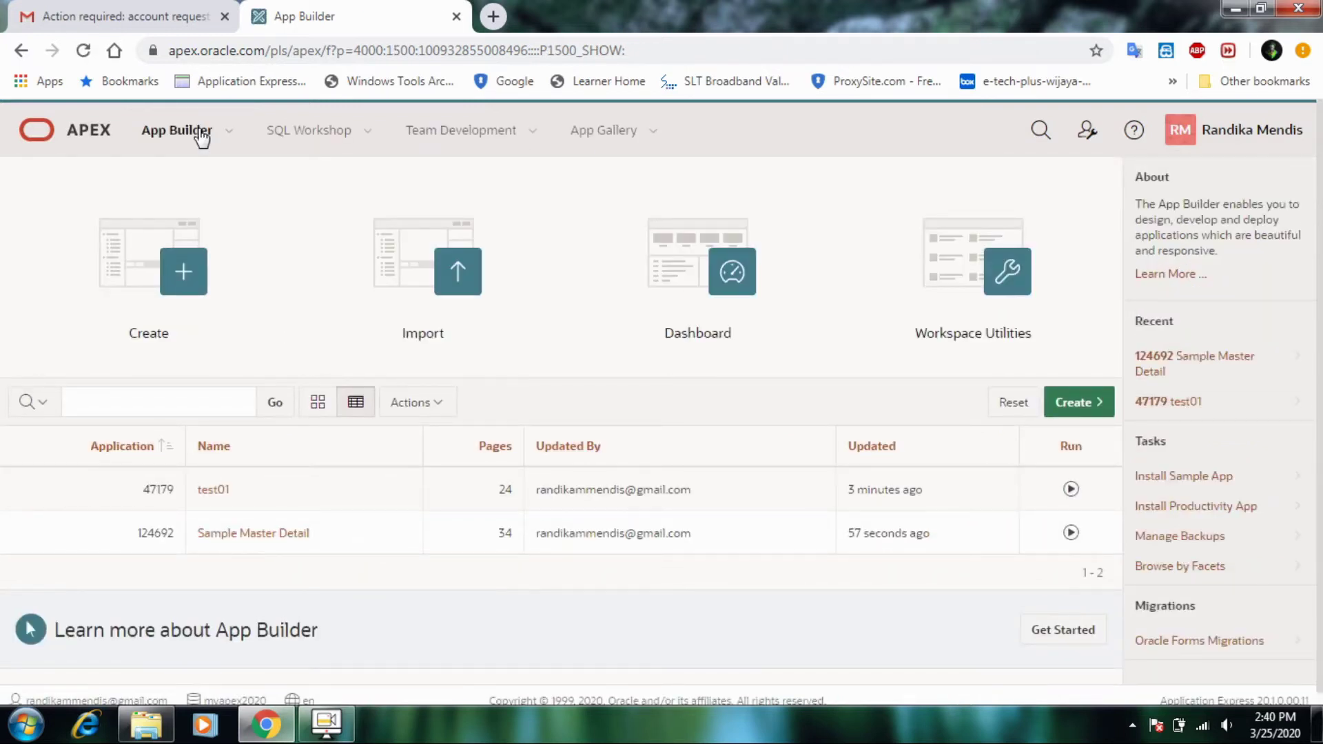
{"action": "left_click", "coordinate": [100, 126]}
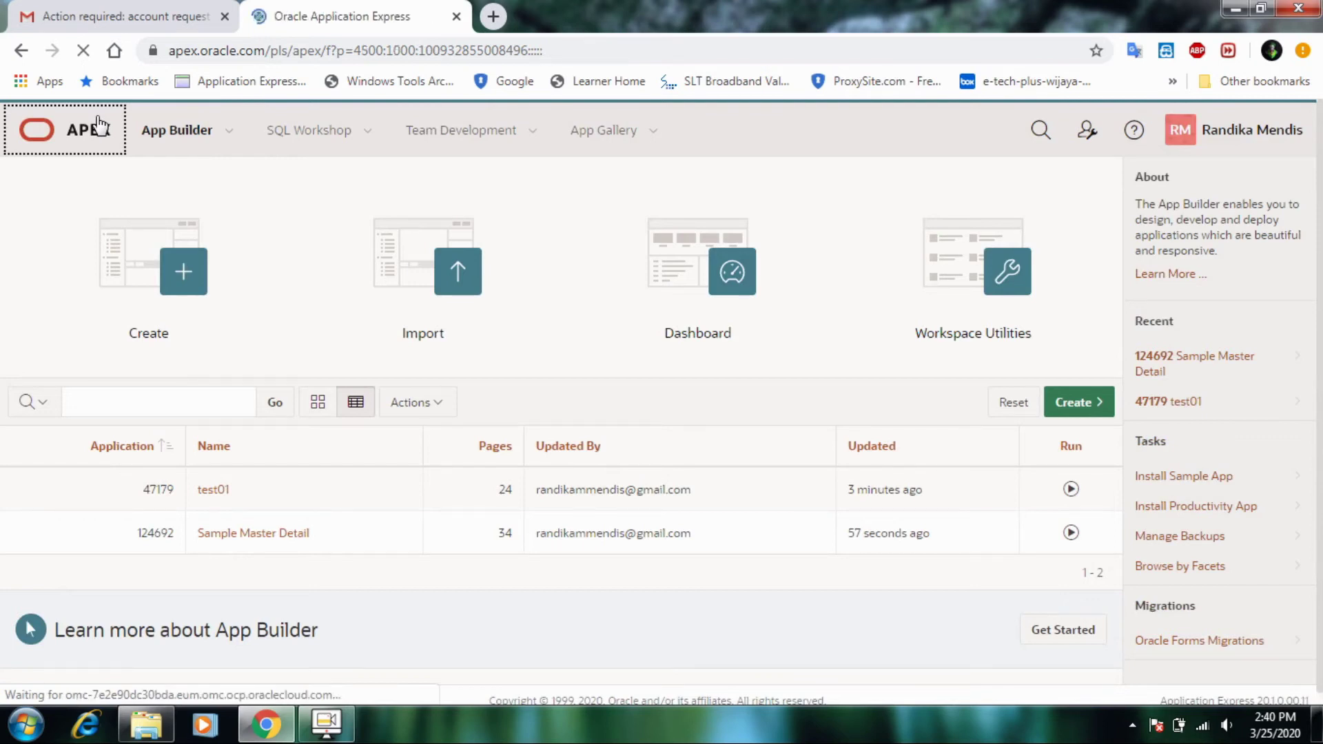